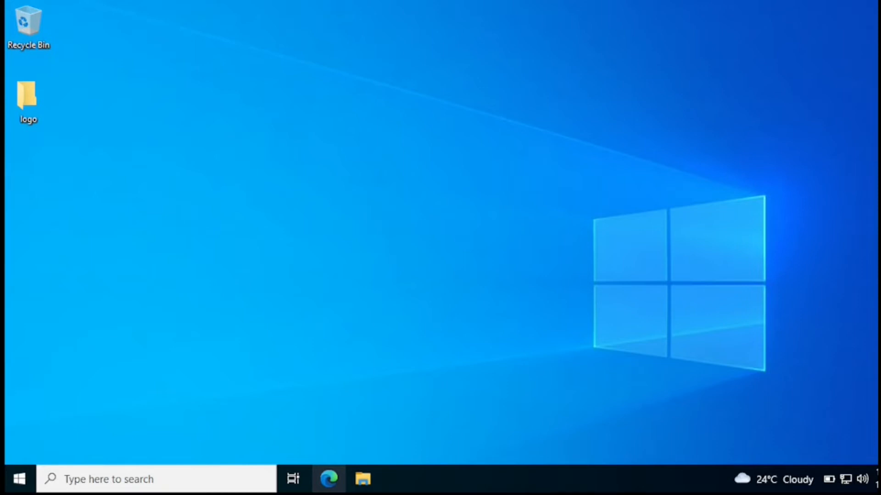
Launch Edge, open the Microsoft Azure Portal favorite, and scroll to the Azure services list
click(329, 479)
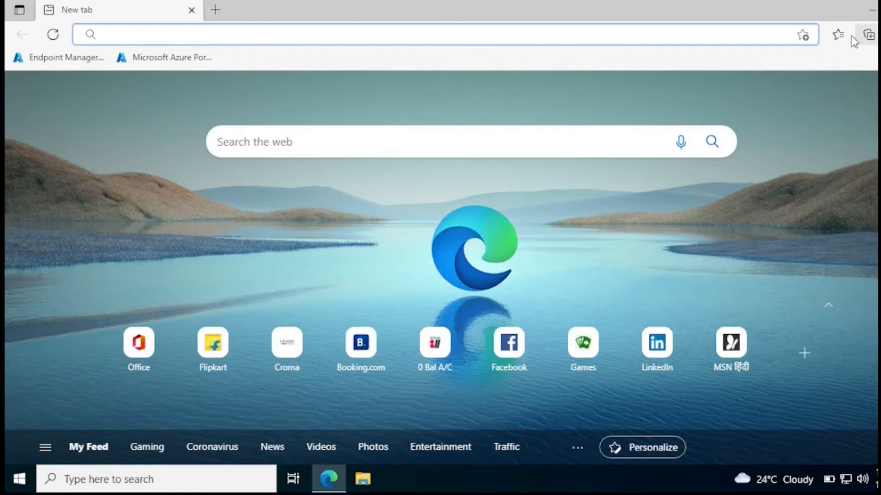
click(839, 35)
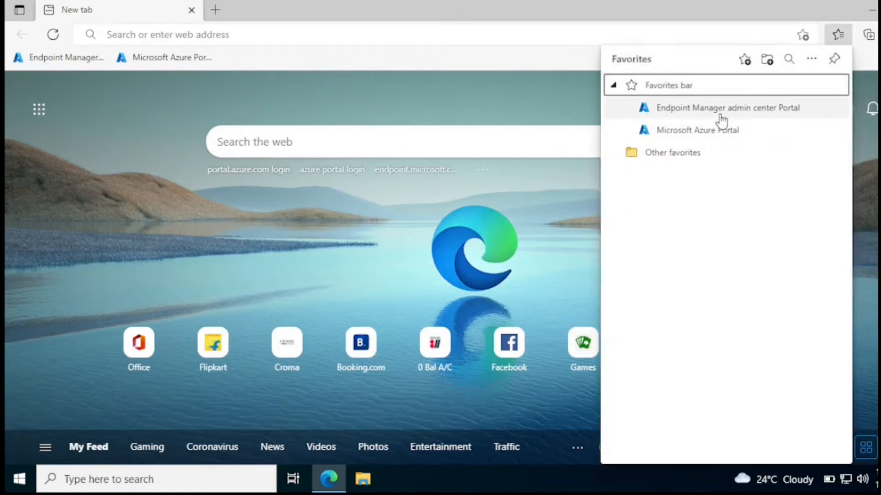
click(706, 132)
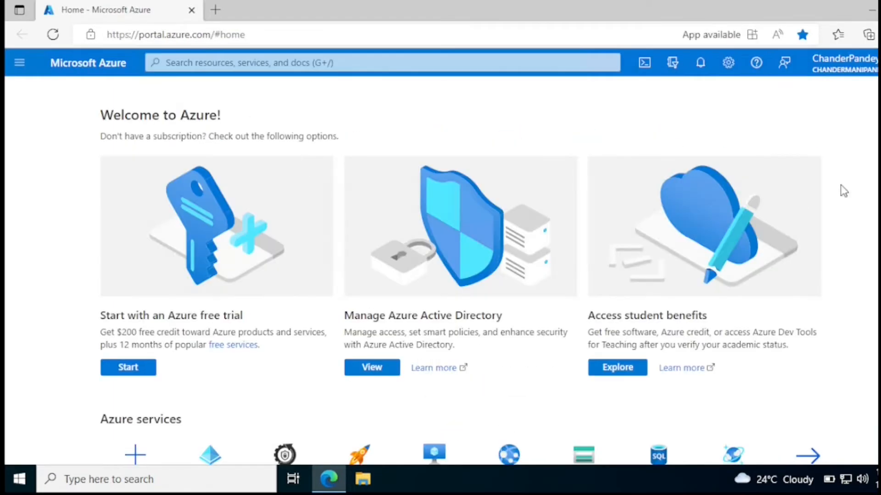
scroll(841, 190, down, 1)
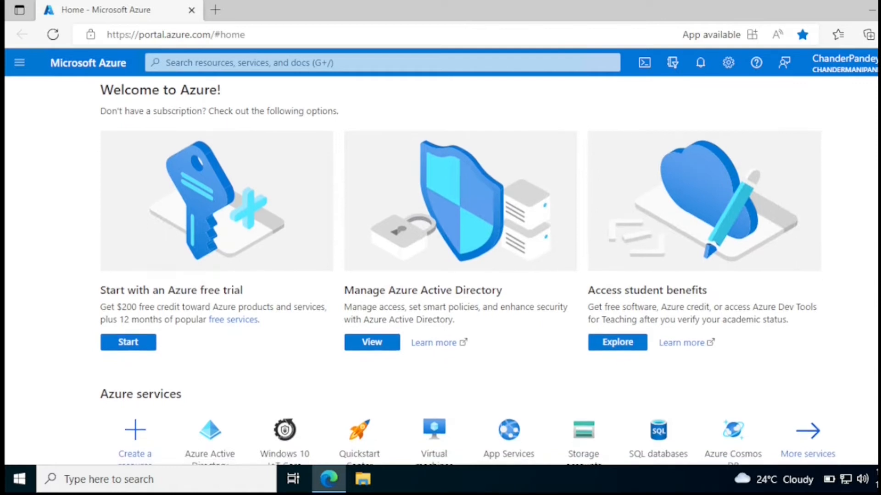
scroll(466, 271, down, 2)
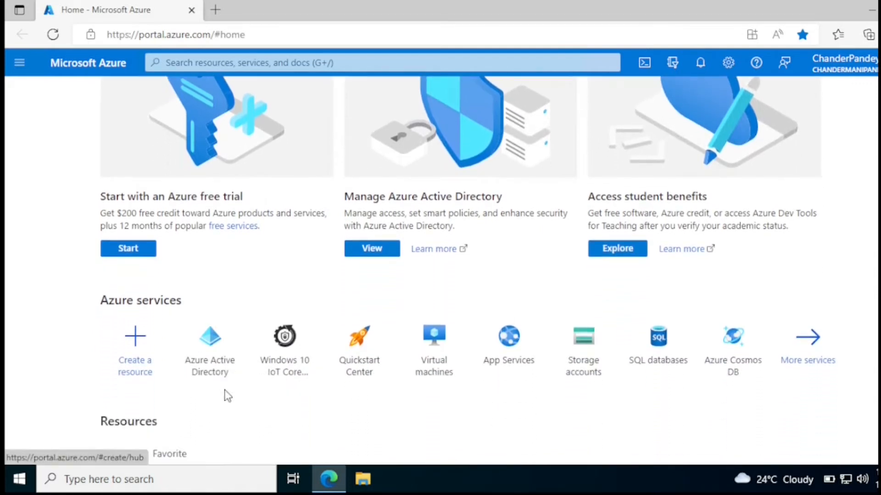
Open Azure Active Directory's Mobility (MDM and MAM) settings
click(227, 350)
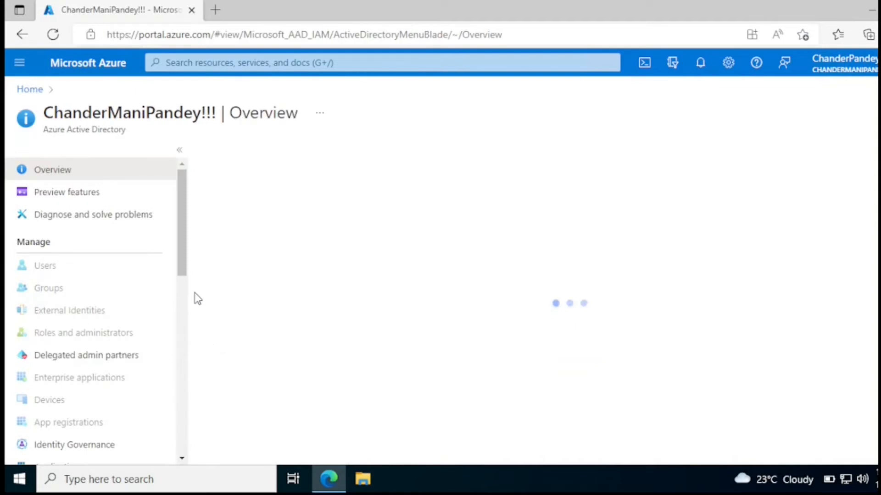
drag(185, 261, 179, 358)
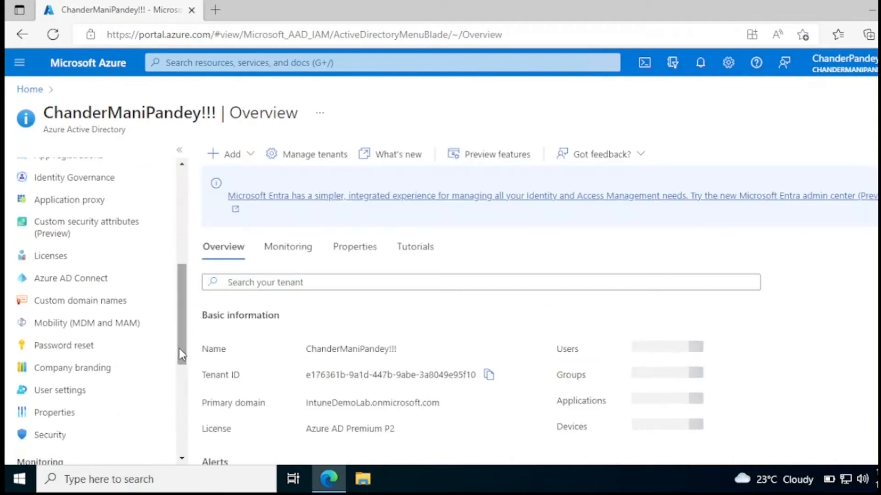
click(80, 329)
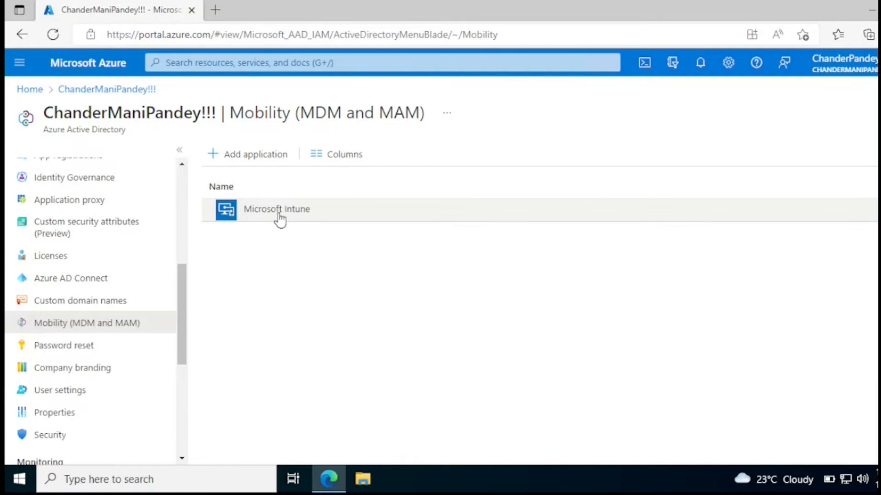
Switch Microsoft Intune's MDM user scope to Some, then back to All, and return to the Mobility list
click(280, 216)
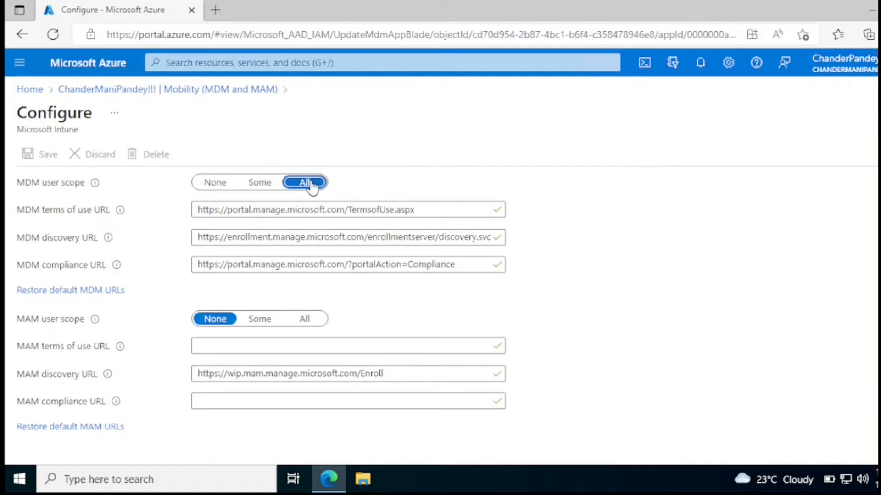
click(260, 182)
click(236, 211)
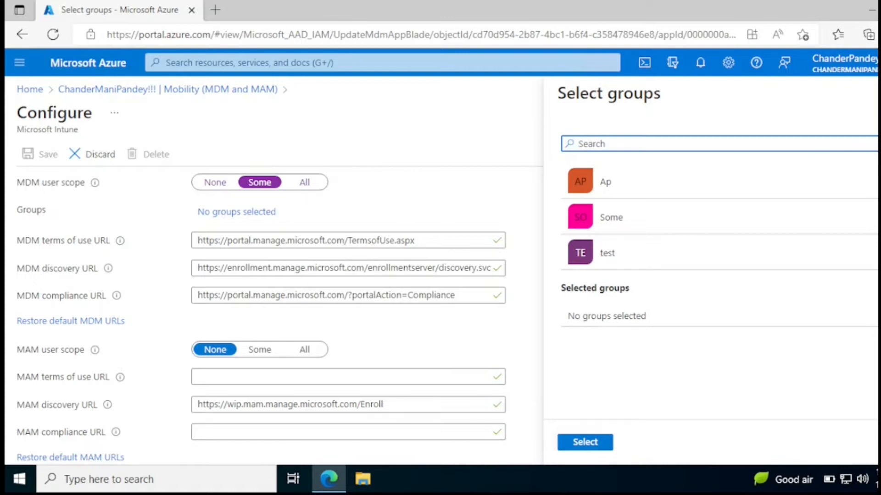
click(877, 93)
click(308, 185)
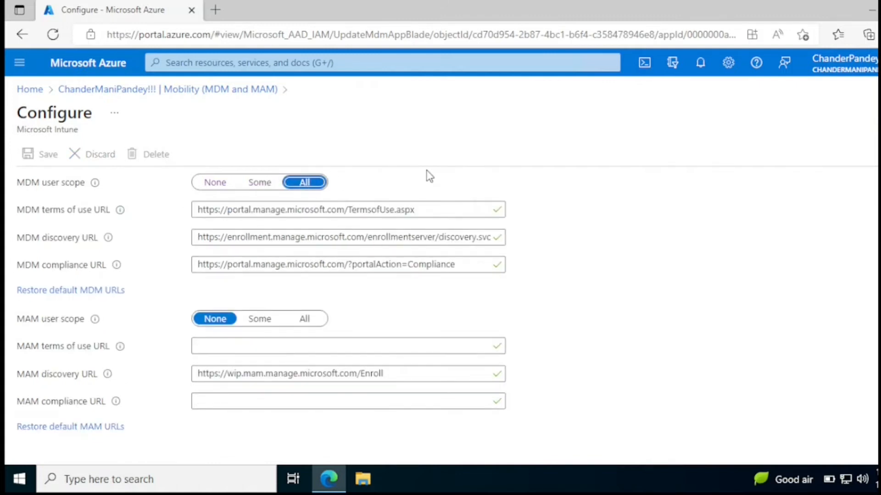
click(169, 90)
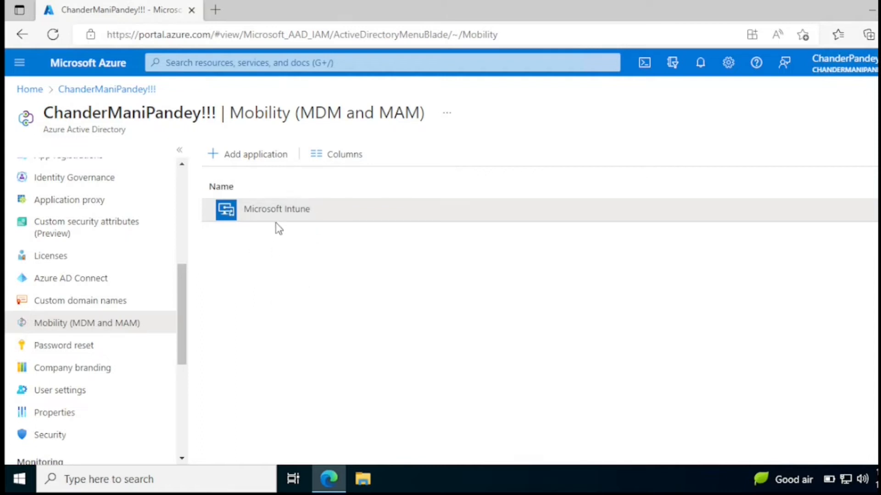
Add AirWatch by VMware from the mobility application gallery
click(258, 160)
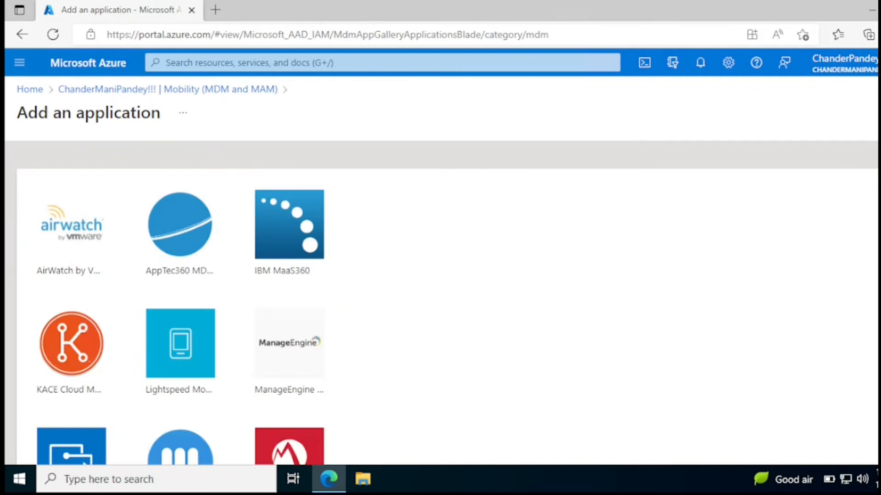
scroll(440, 303, down, 1)
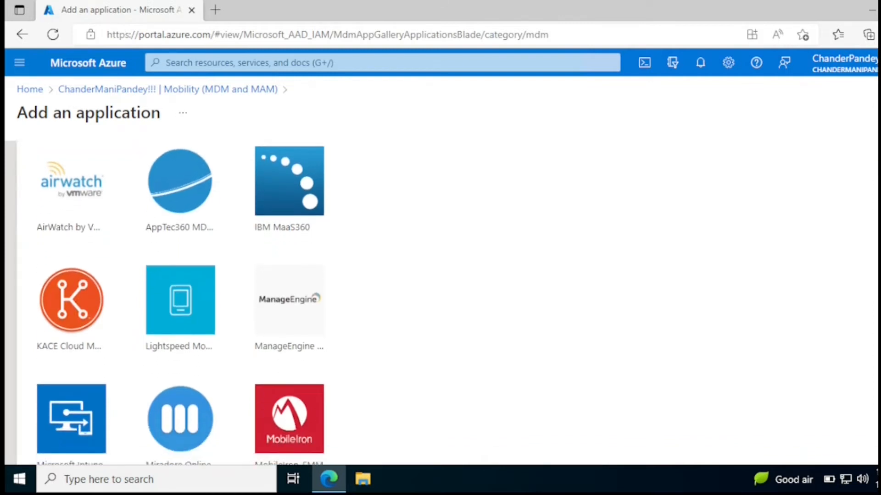
click(89, 205)
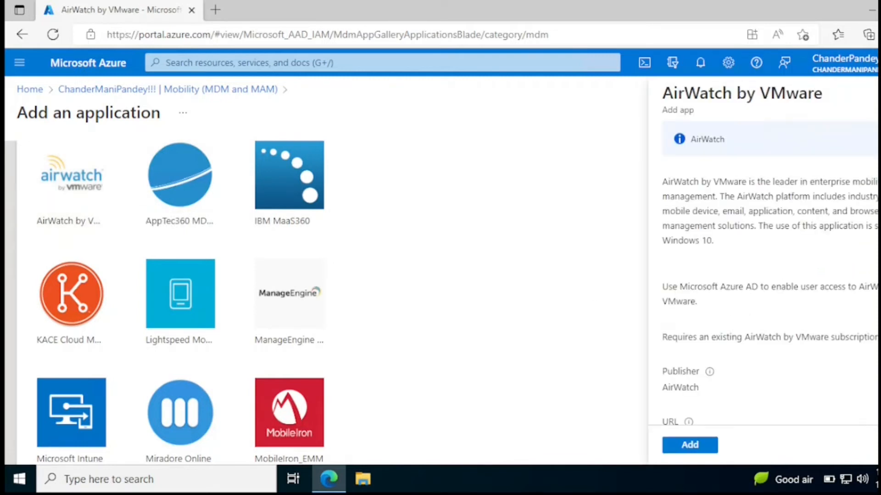
scroll(761, 275, down, 5)
click(693, 446)
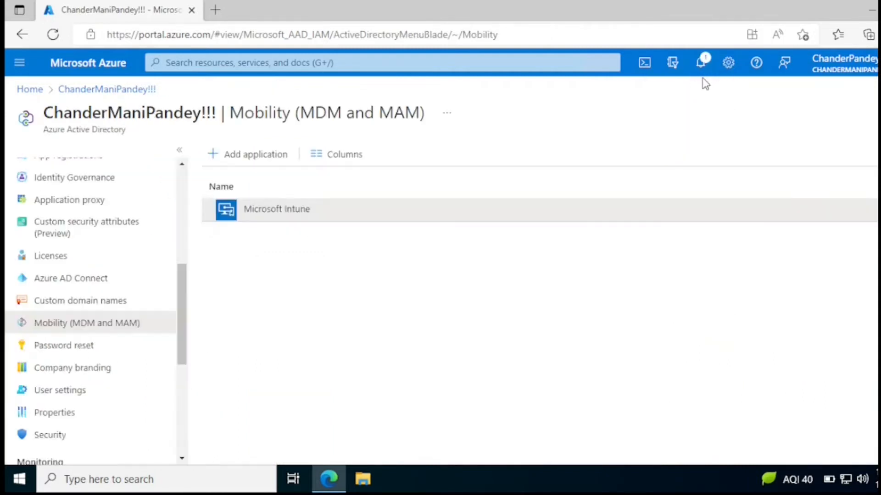
Check the notification confirming the addition, then return to the Mobility (MDM and MAM) settings
click(703, 70)
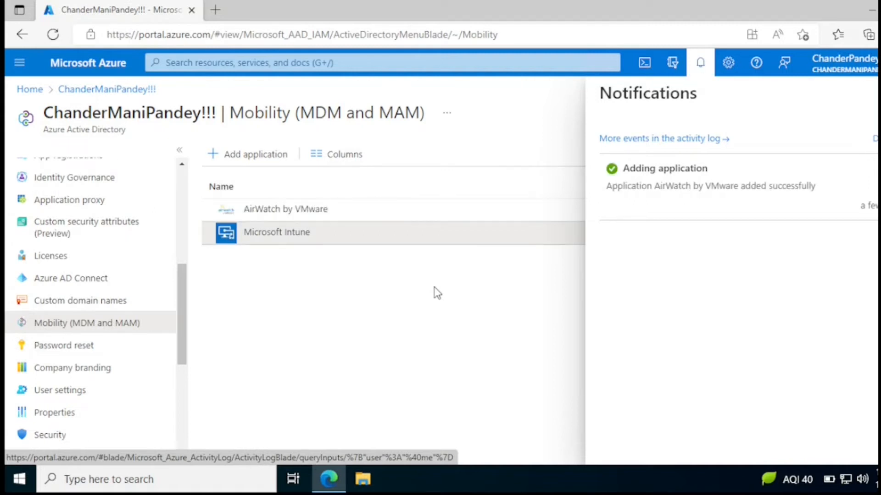
click(879, 94)
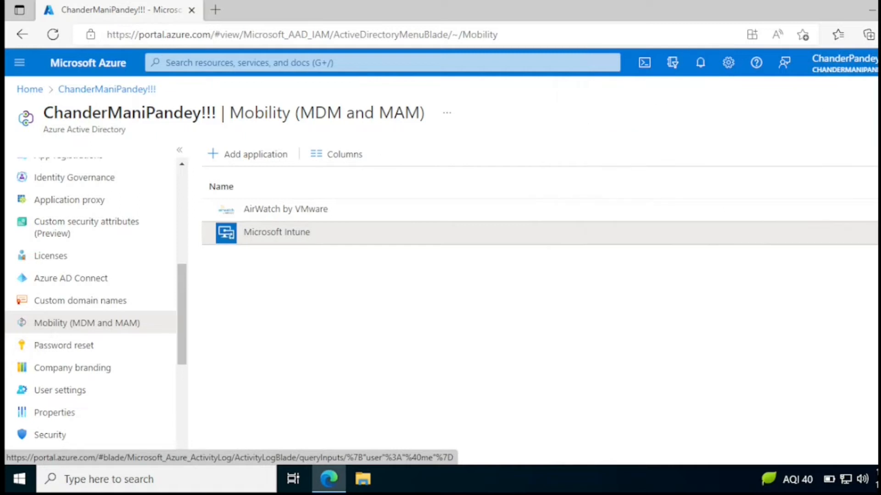
click(96, 299)
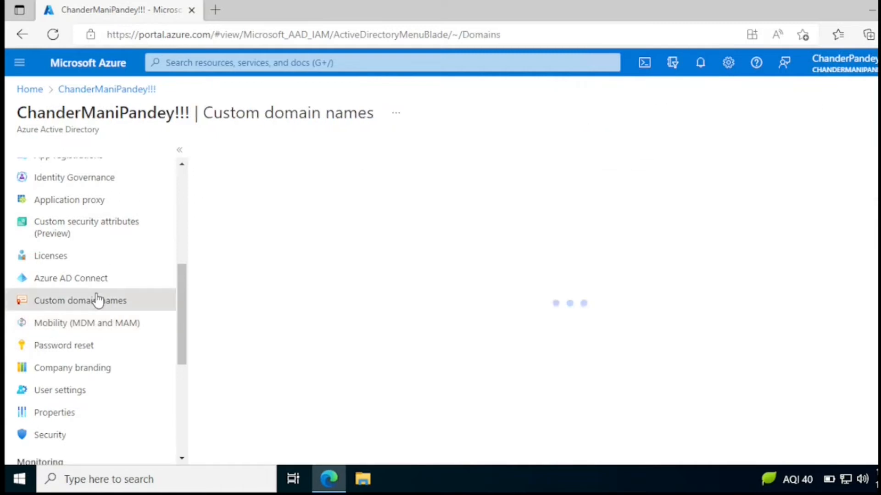
click(97, 326)
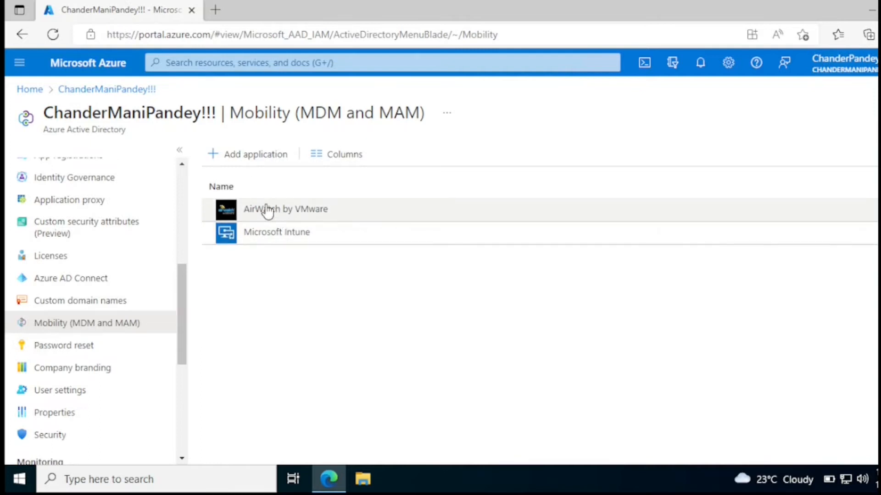
click(266, 209)
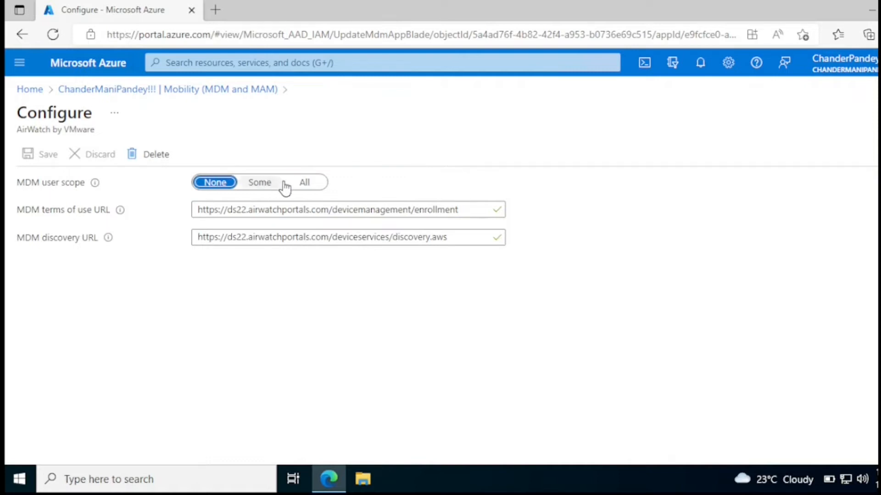
click(305, 183)
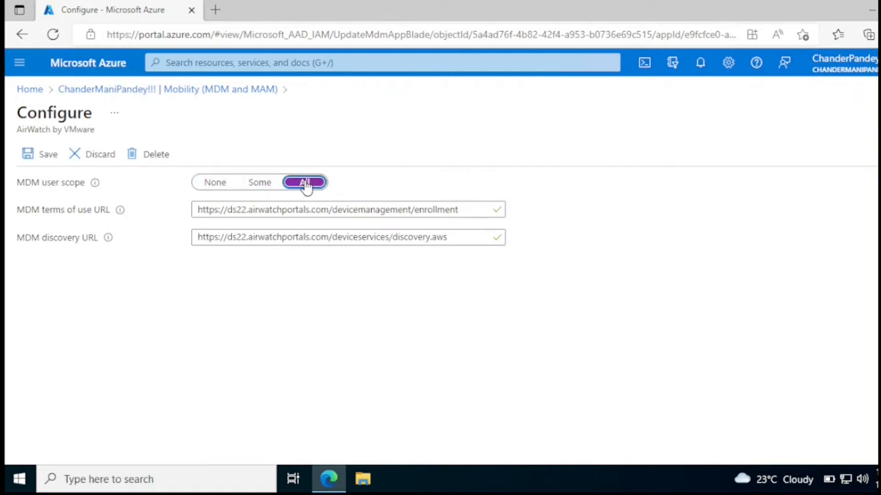
click(258, 188)
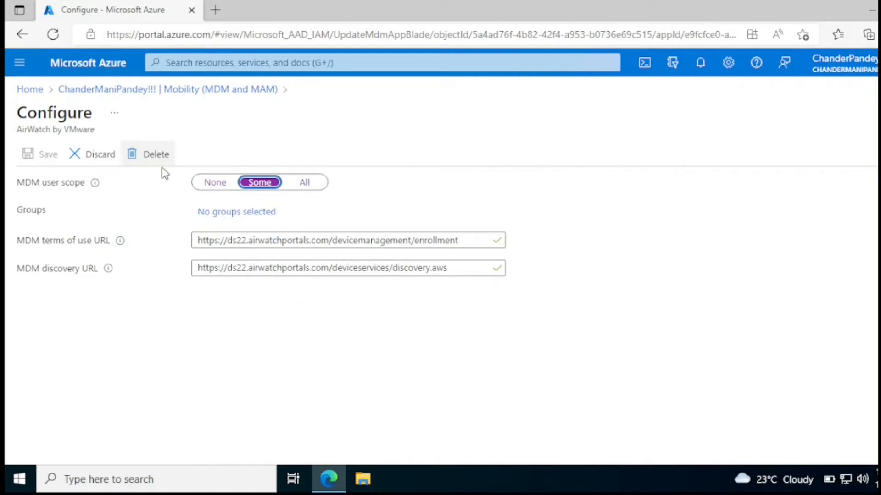
click(225, 90)
click(551, 110)
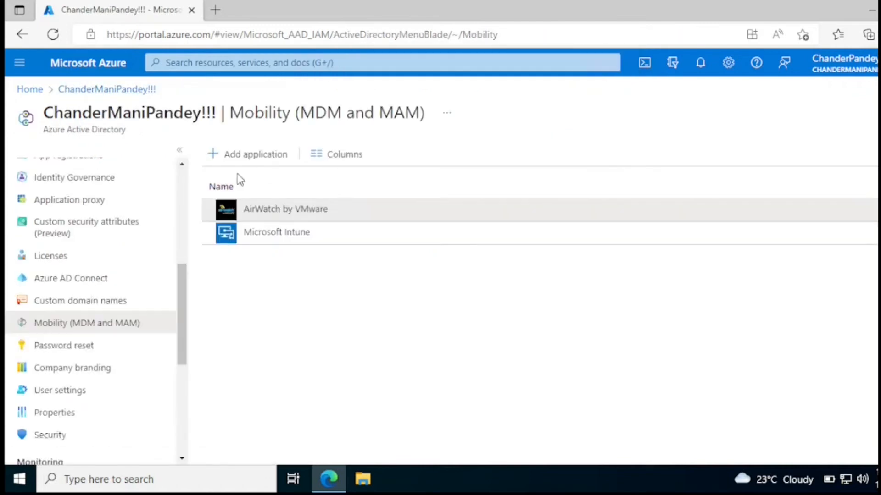
Browse the Add application gallery without adding anything, then go back to the Azure home page
click(250, 155)
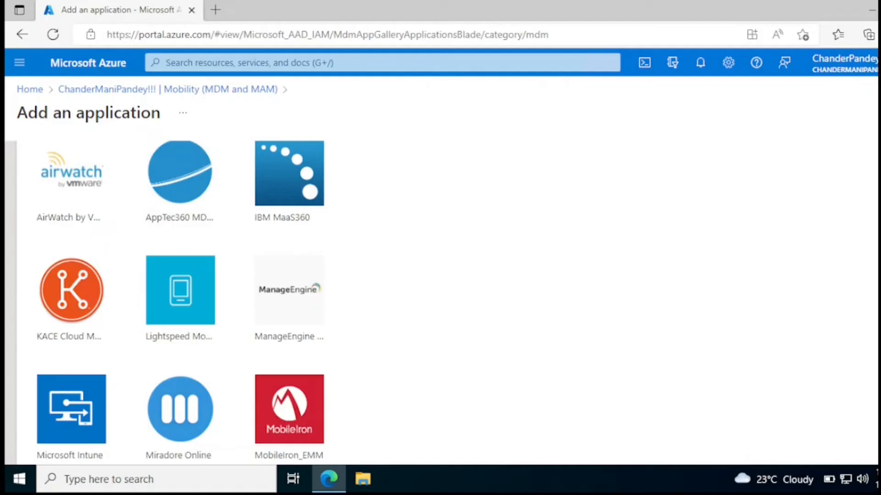
scroll(713, 299, down, 3)
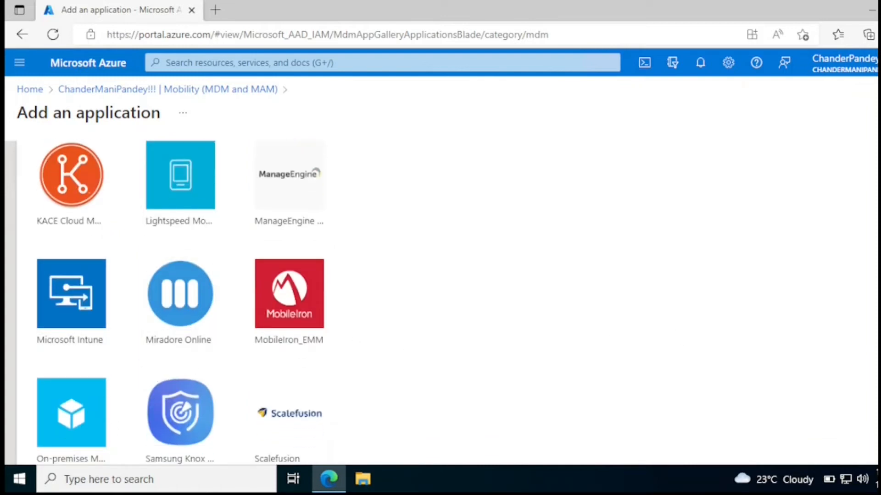
scroll(447, 302, down, 1)
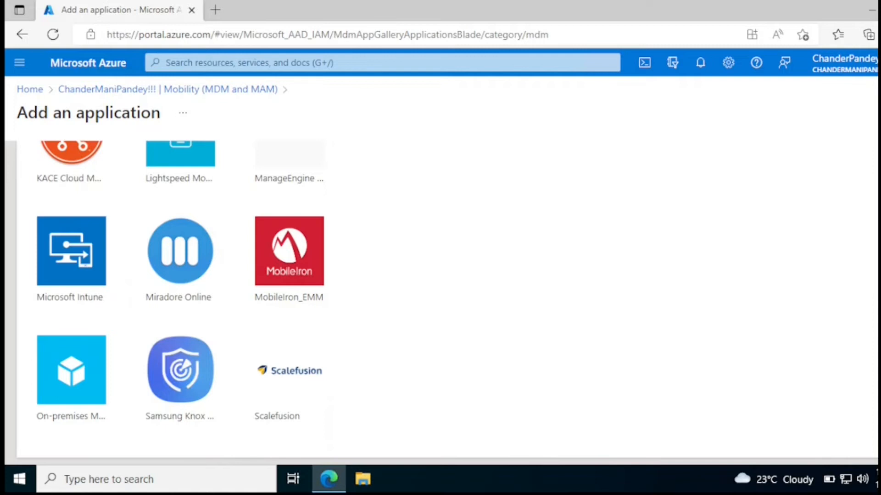
scroll(276, 298, up, 5)
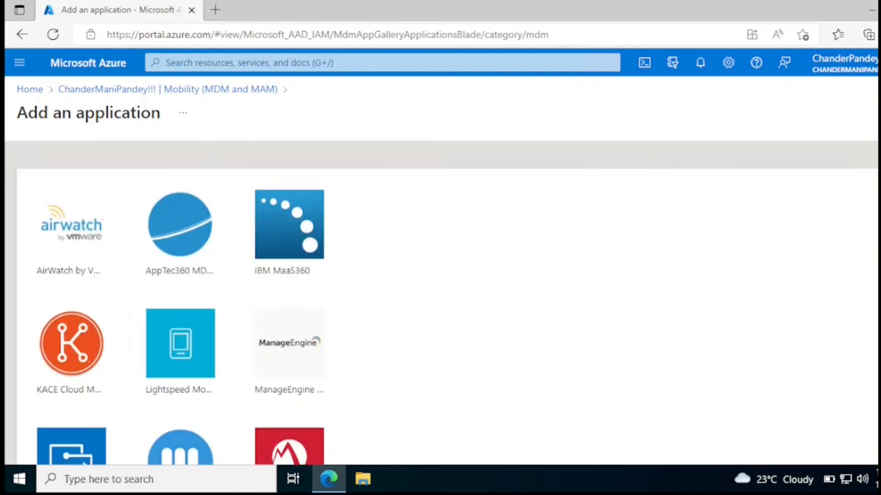
click(242, 92)
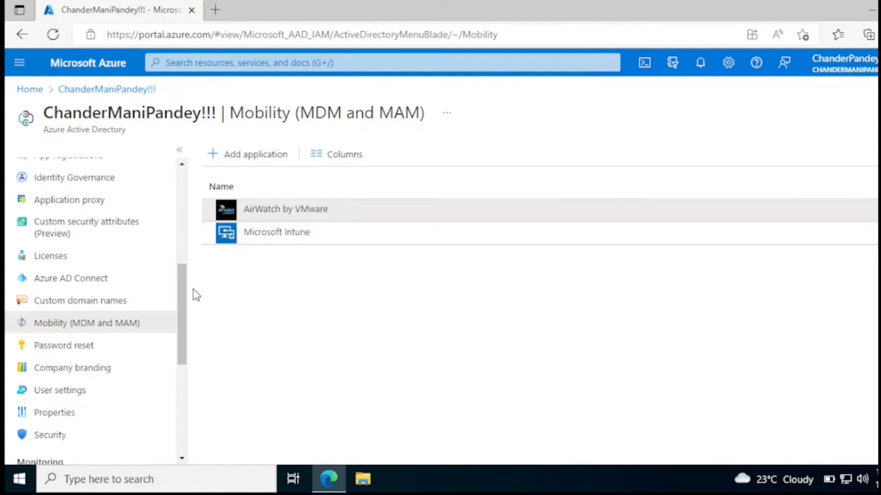
click(114, 67)
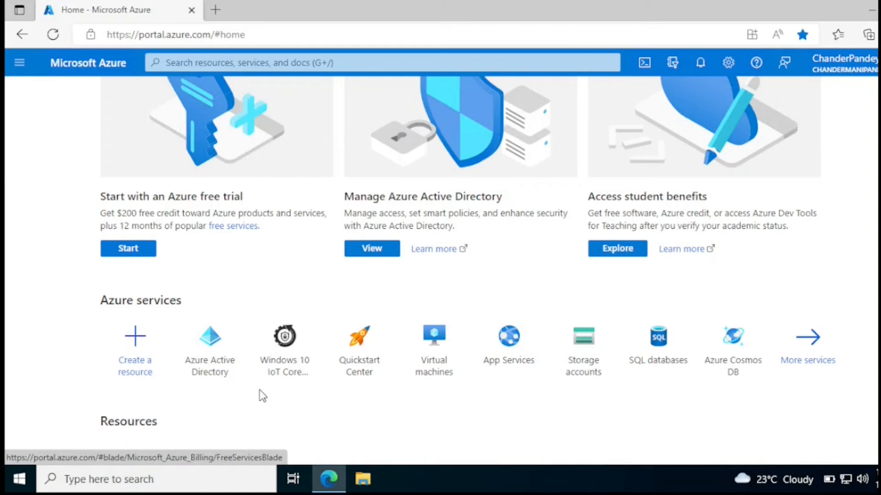
In Azure Active Directory, configure Company branding and start choosing a Banner logo file
click(219, 372)
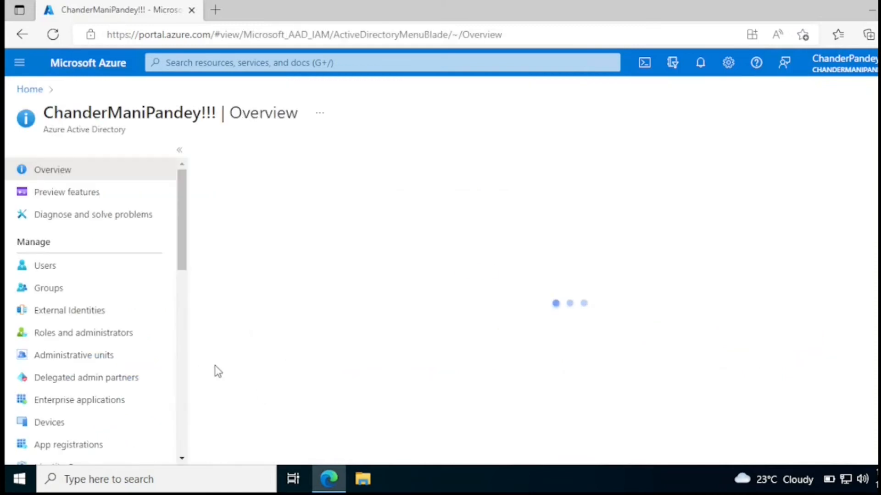
drag(183, 265, 185, 376)
click(64, 365)
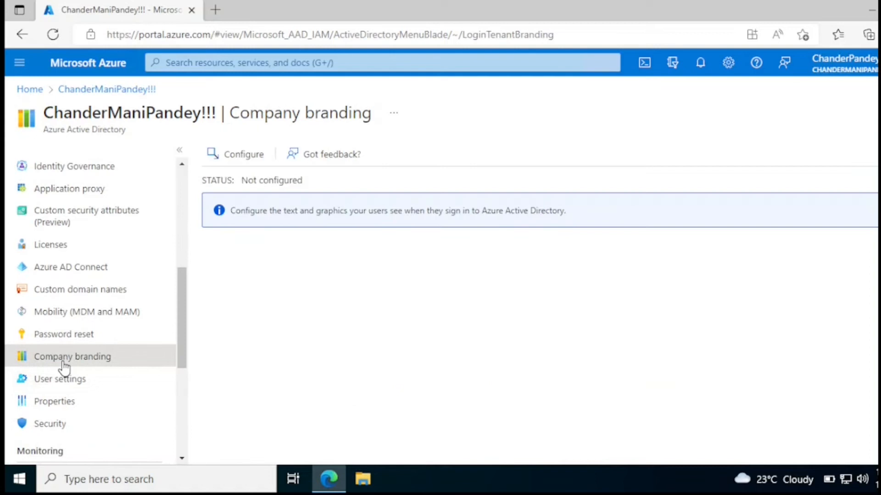
click(253, 163)
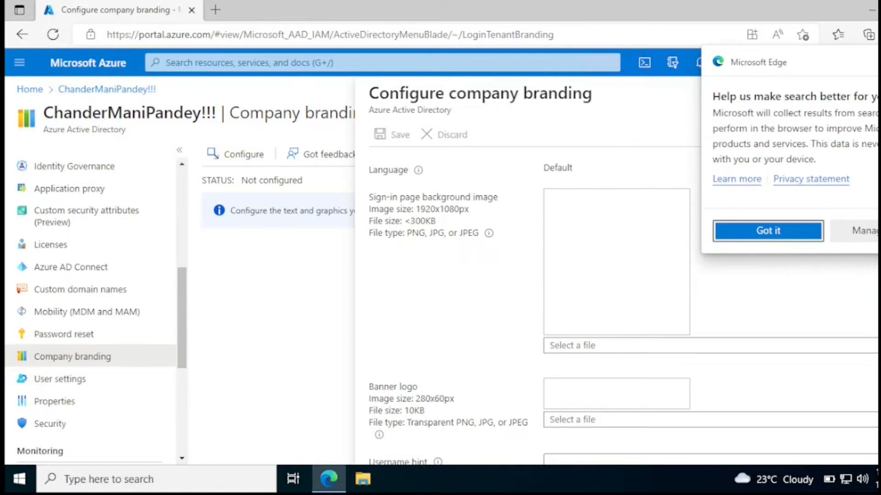
scroll(492, 167, down, 1)
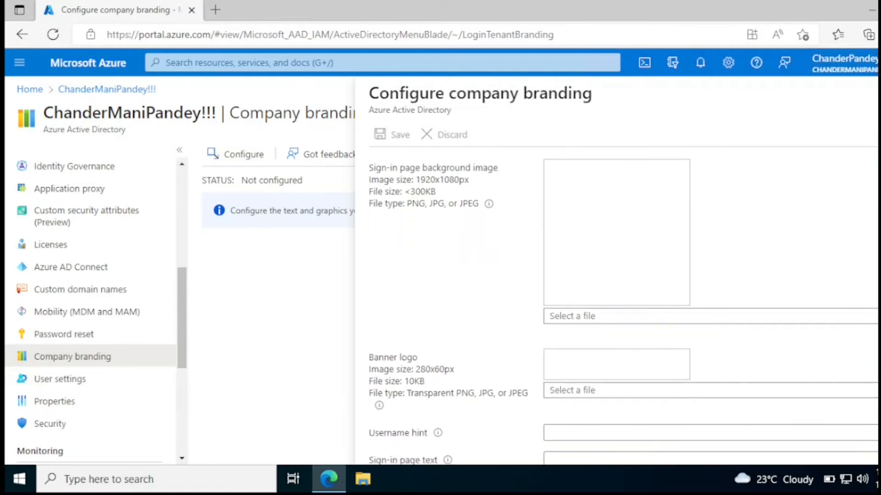
scroll(442, 309, down, 1)
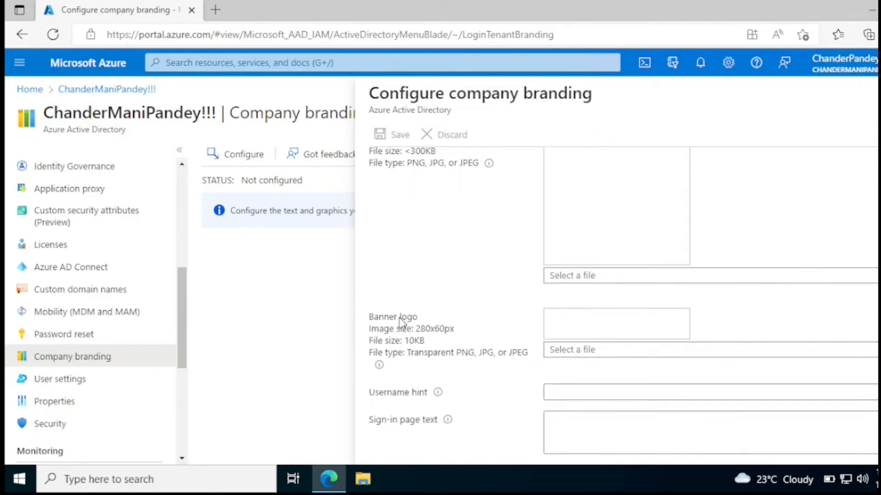
scroll(656, 348, down, 1)
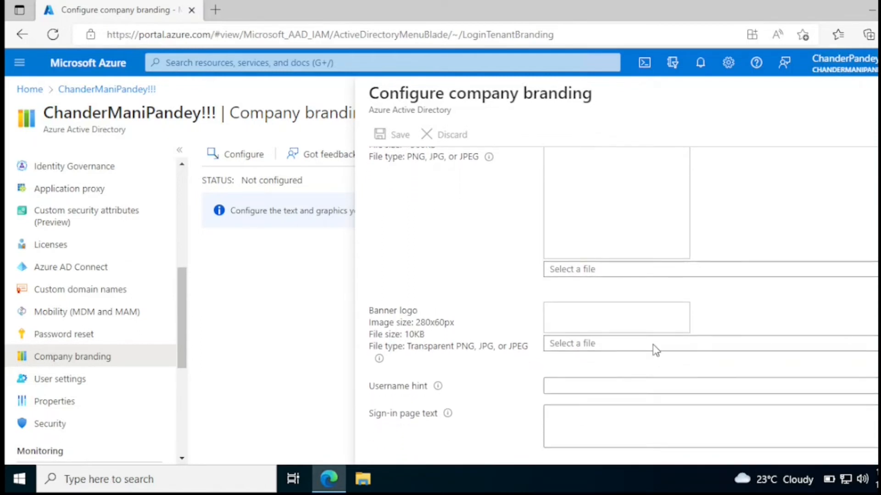
click(877, 343)
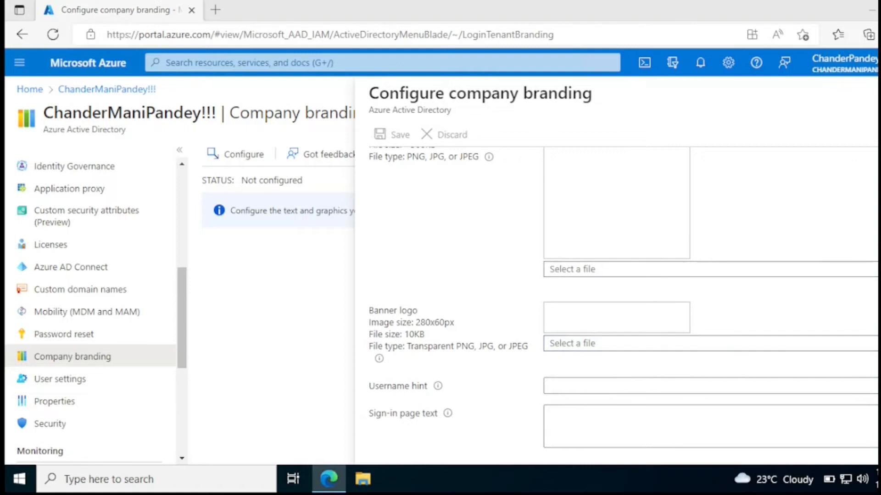
Pick Desktop\logo\CMP_Logo as the banner logo, which is rejected for exceeding 10000 bytes
click(59, 109)
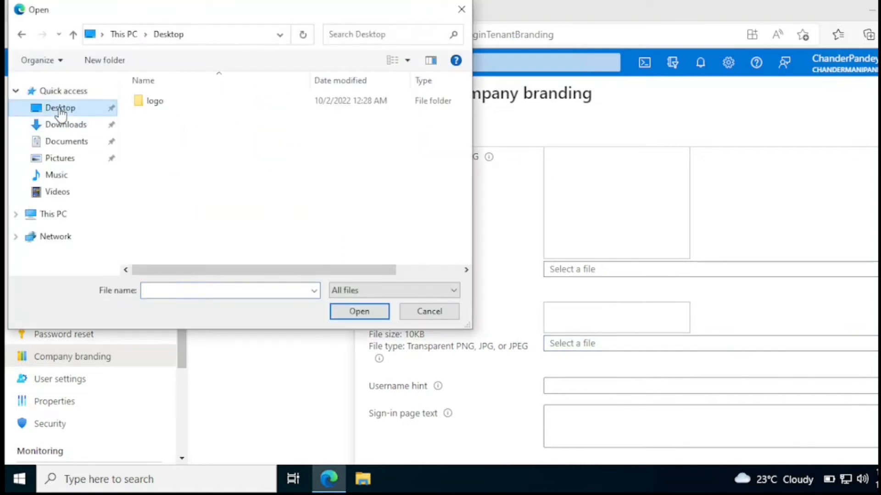
double_click(156, 101)
click(192, 140)
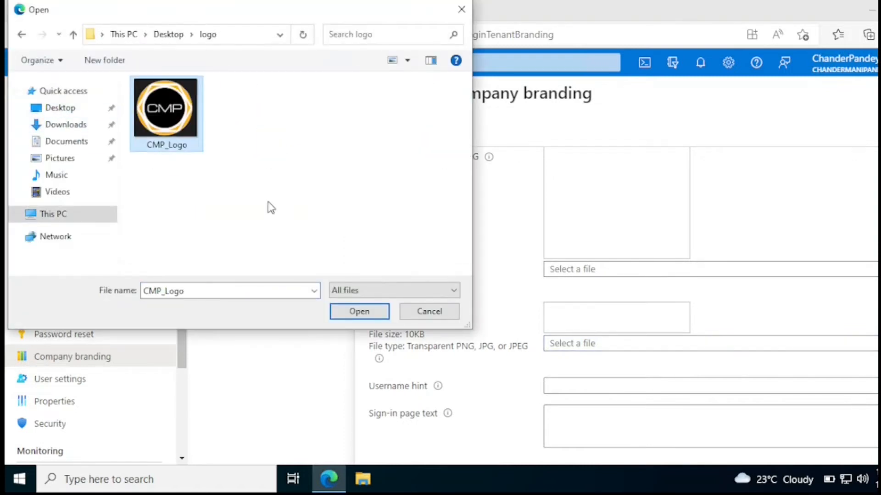
click(369, 311)
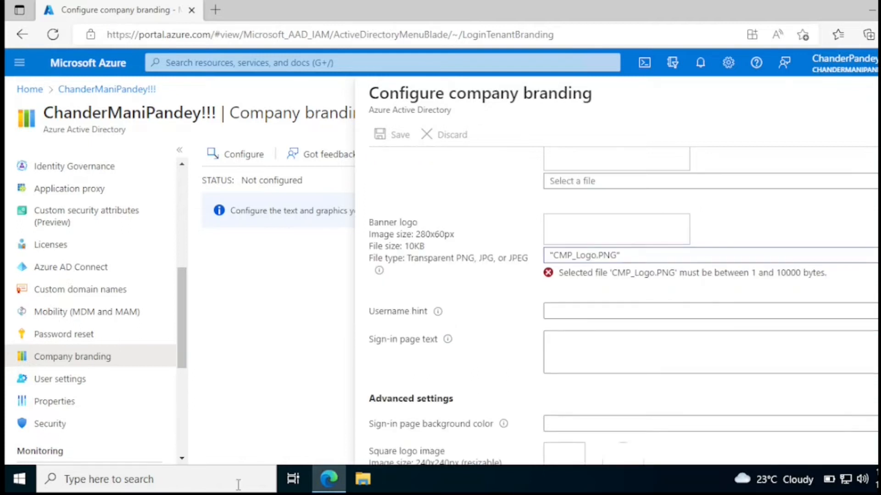
Search Windows for Paint
click(198, 482)
text(po)
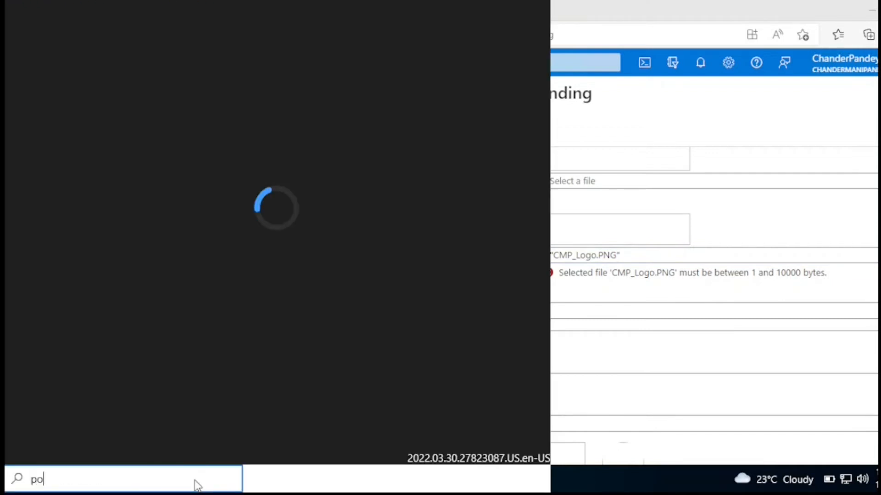
key(BackSpace)
text(aitn)
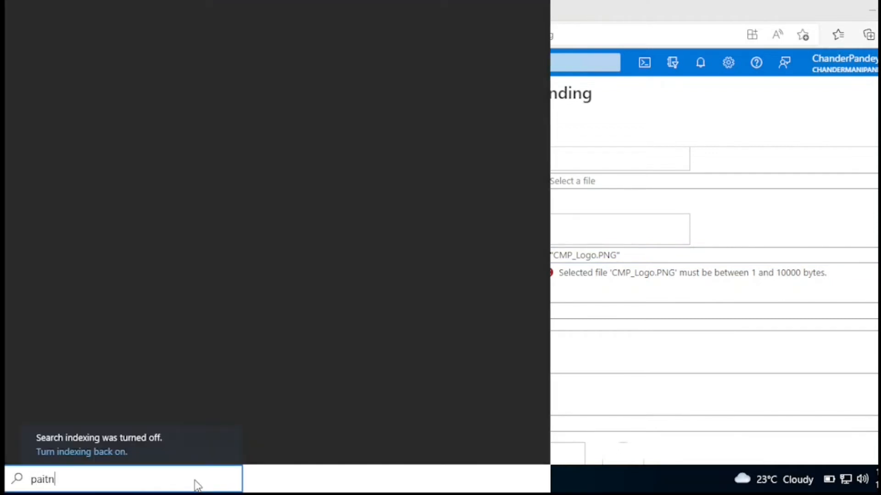
key(BackSpace)
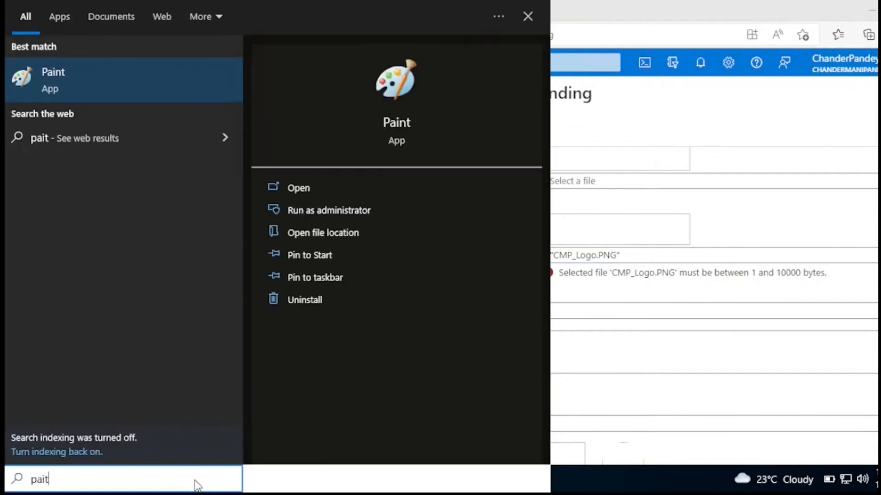
Launch Paint and open CMP_Logo from the Desktop logo folder
click(75, 89)
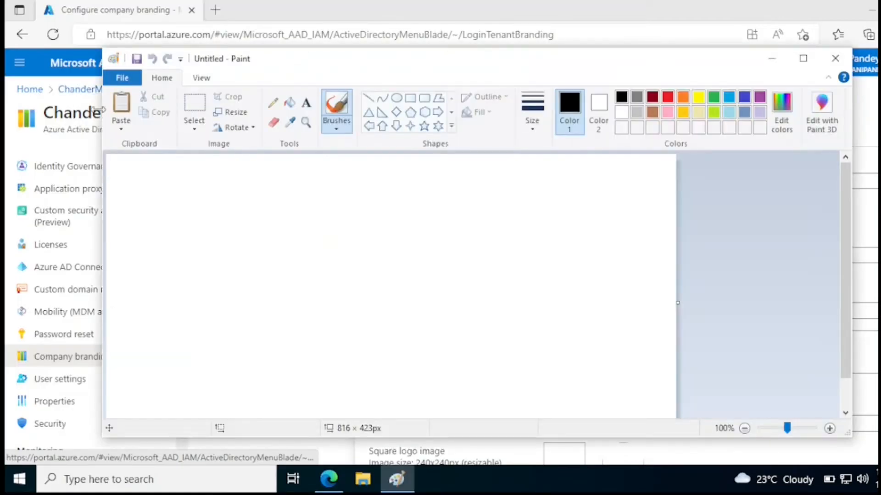
click(122, 77)
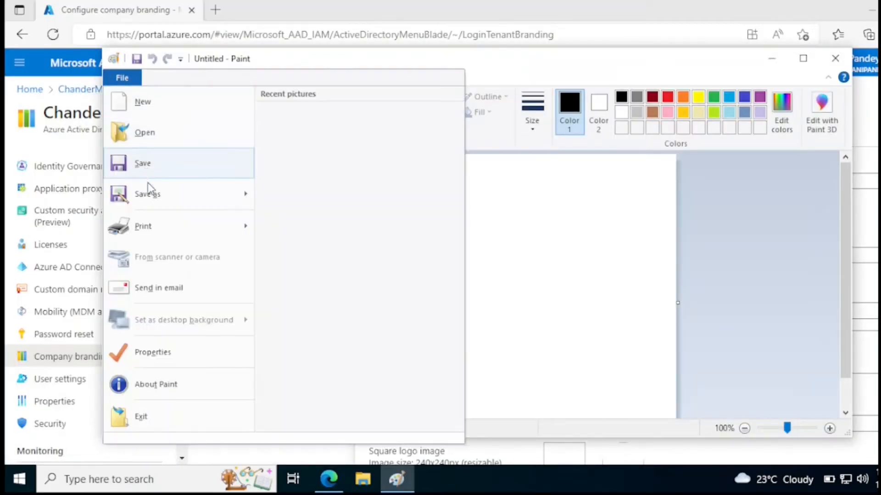
click(144, 133)
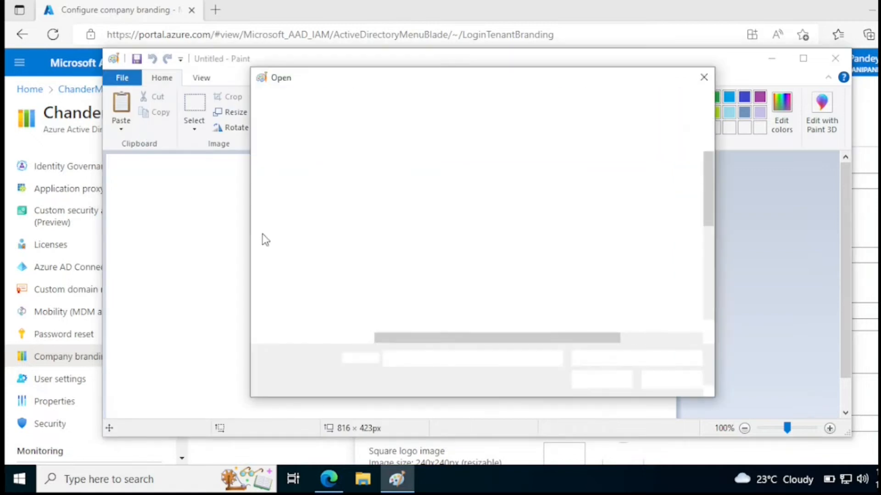
click(311, 182)
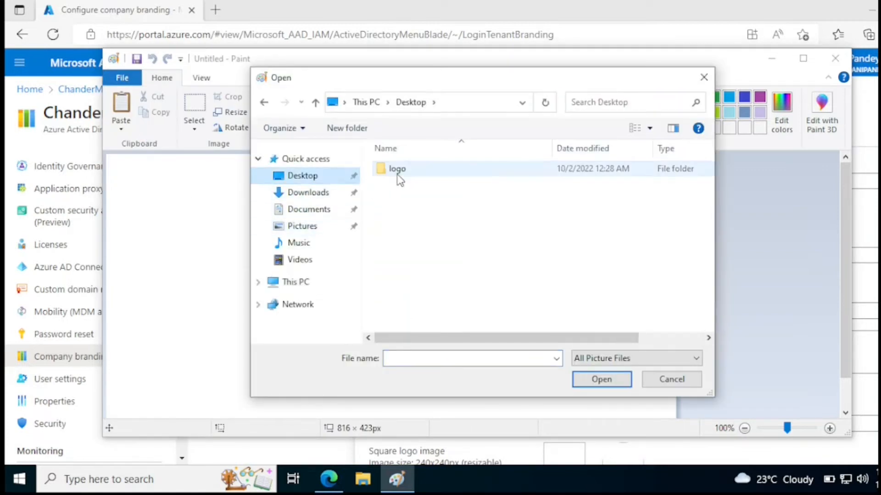
double_click(398, 171)
click(400, 181)
click(595, 379)
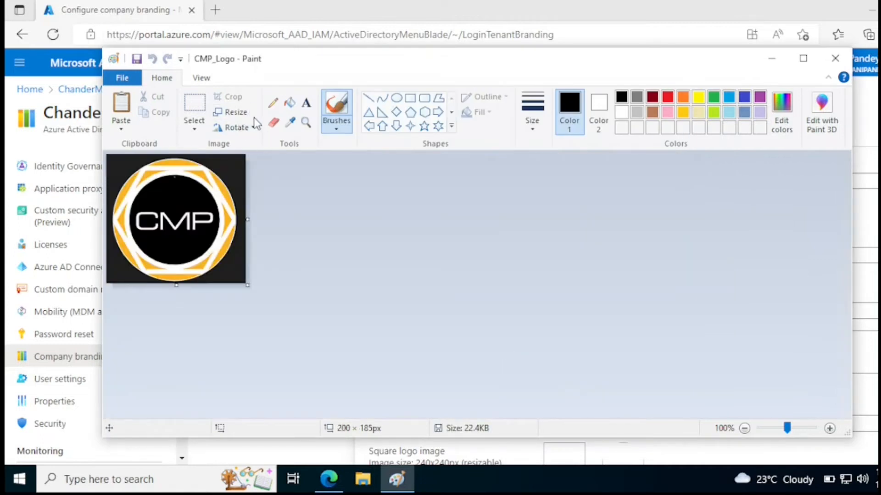
Resize the picture to 10% horizontally and vertically
click(235, 112)
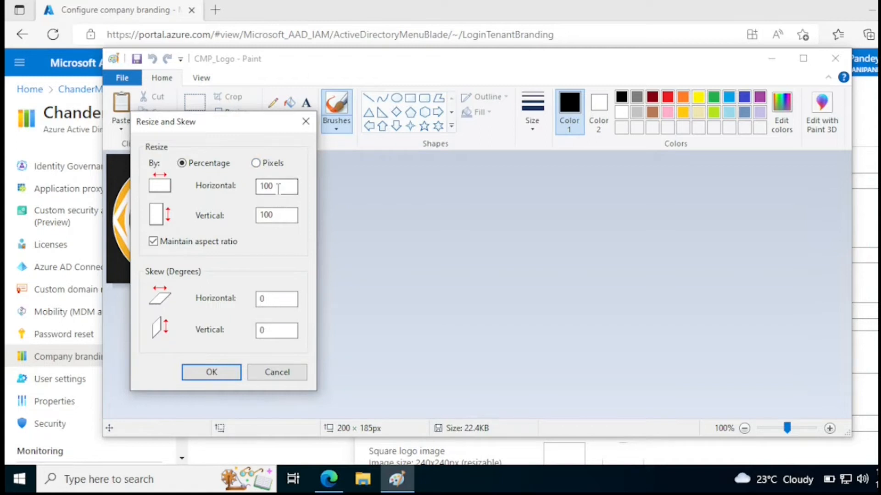
drag(274, 188, 258, 191)
text(10)
click(211, 372)
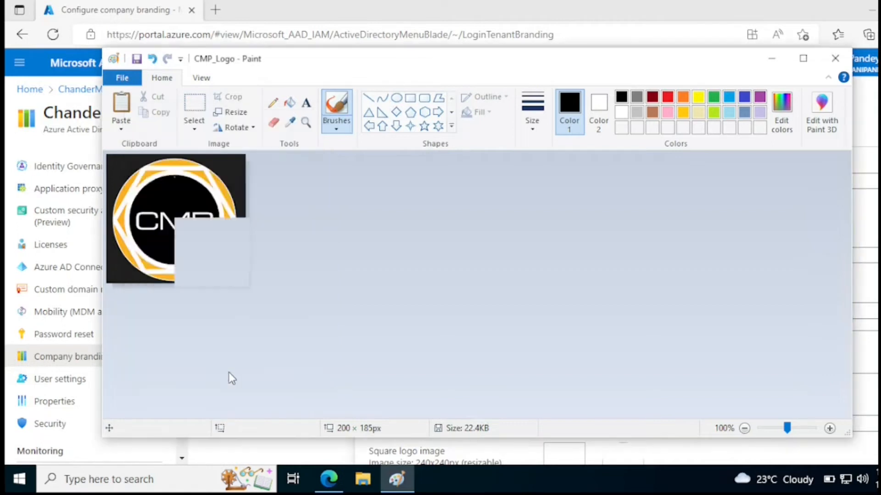
Save the shrunken picture as New_CMP_Logo.png, accepting the transparency warning
click(121, 82)
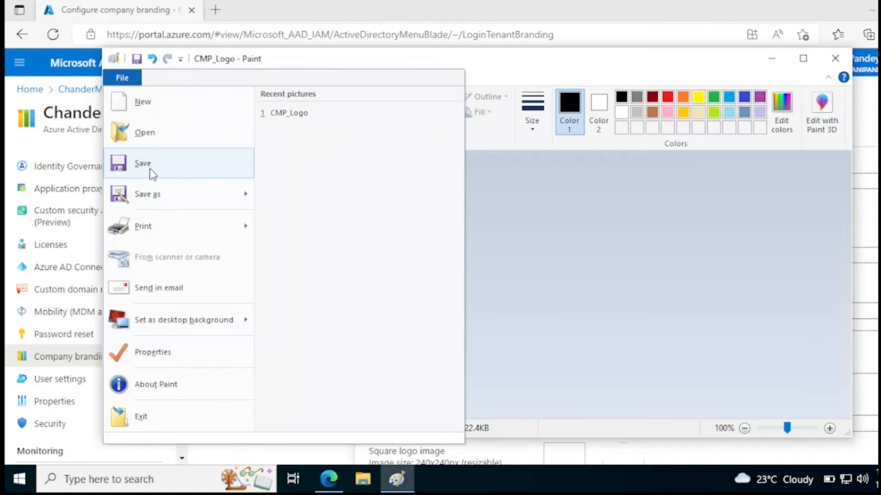
click(150, 191)
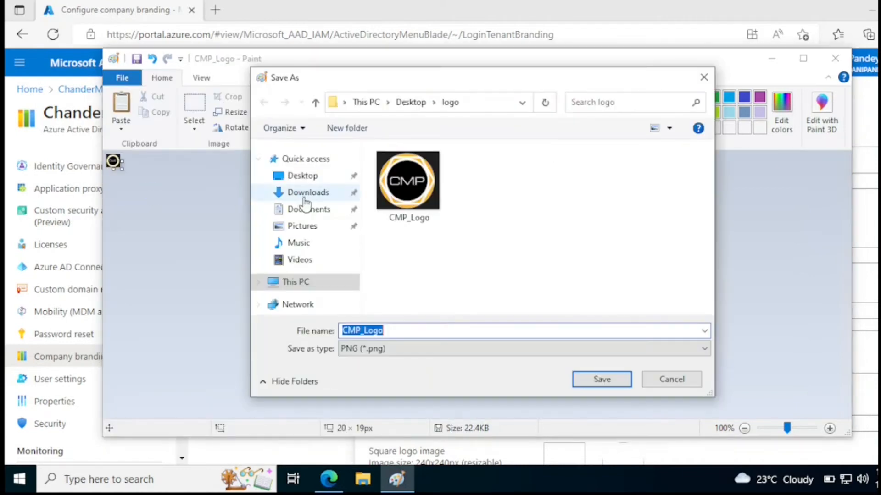
click(409, 331)
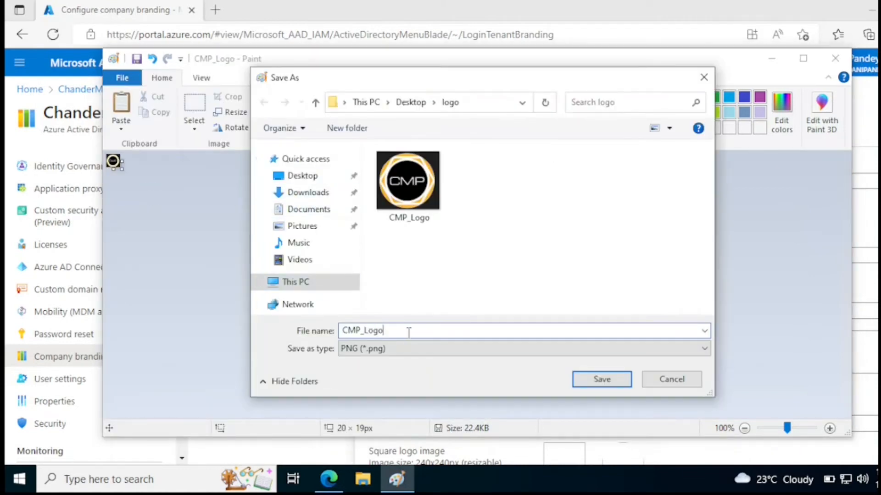
text(New)
key(BackSpace)
key(BackSpace)
text(ew_)
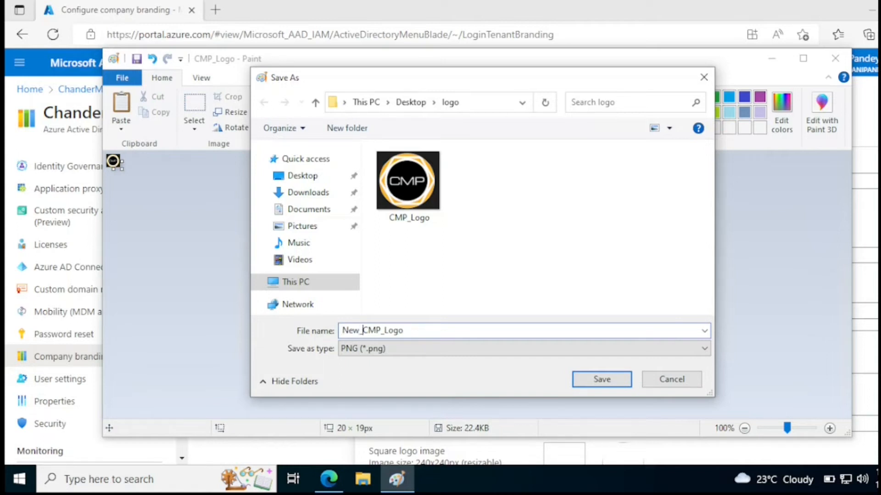
click(629, 378)
click(531, 283)
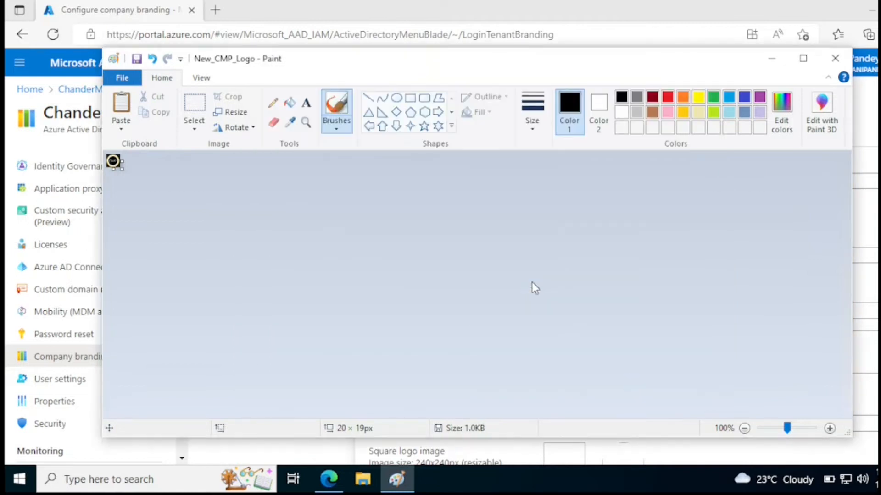
Close Paint and upload New_CMP_Logo as the company branding banner logo
click(835, 58)
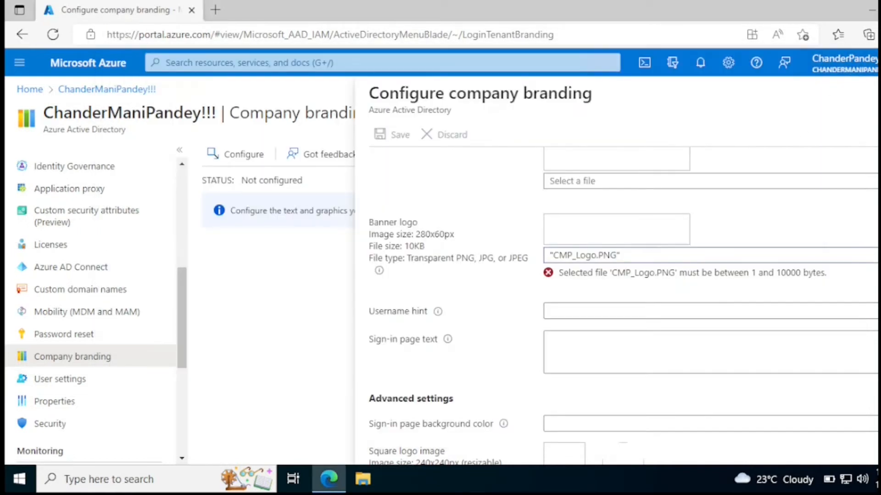
click(877, 255)
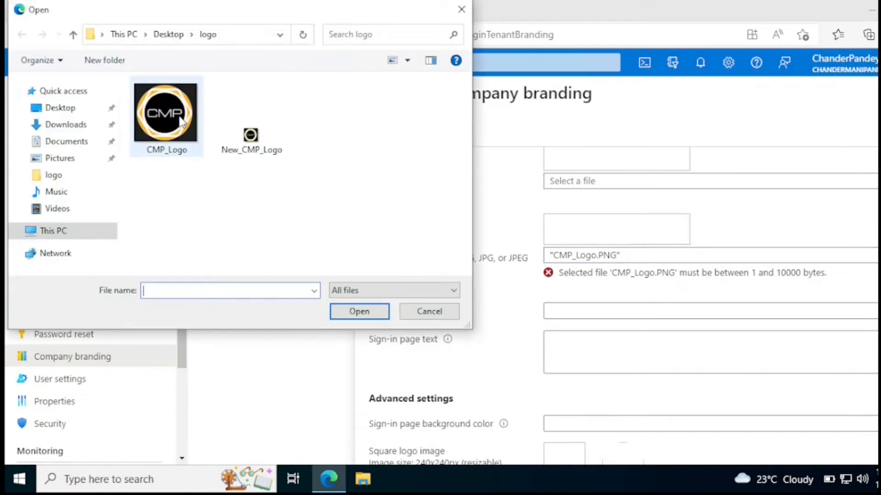
click(251, 138)
click(371, 309)
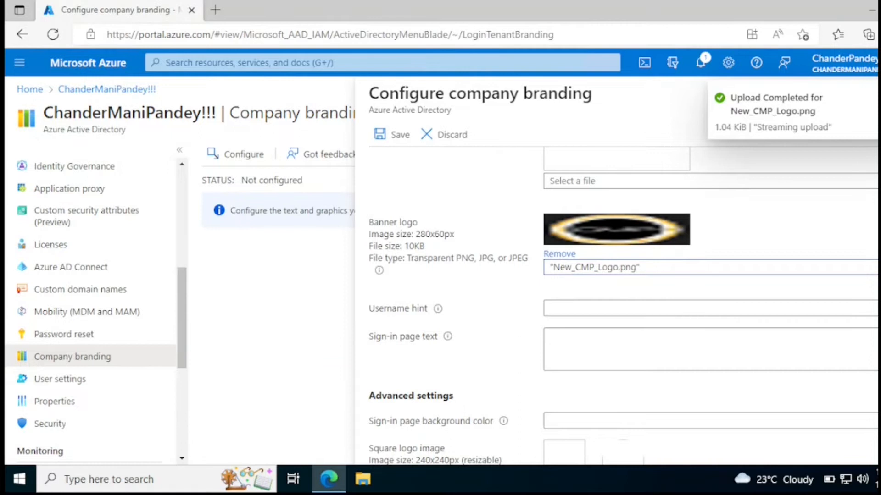
Set the username hint to 'Enter your Company Email ID'
mouse_move(438, 313)
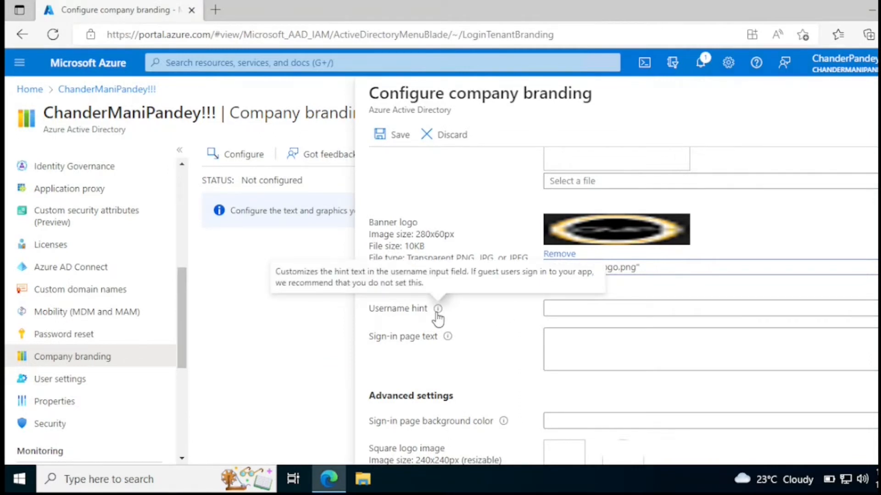
click(589, 309)
text(Enter)
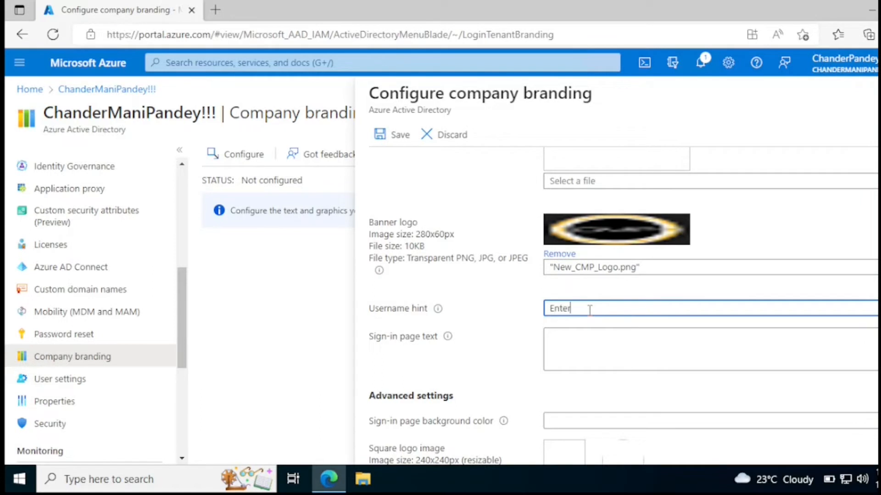
text( your Company Email)
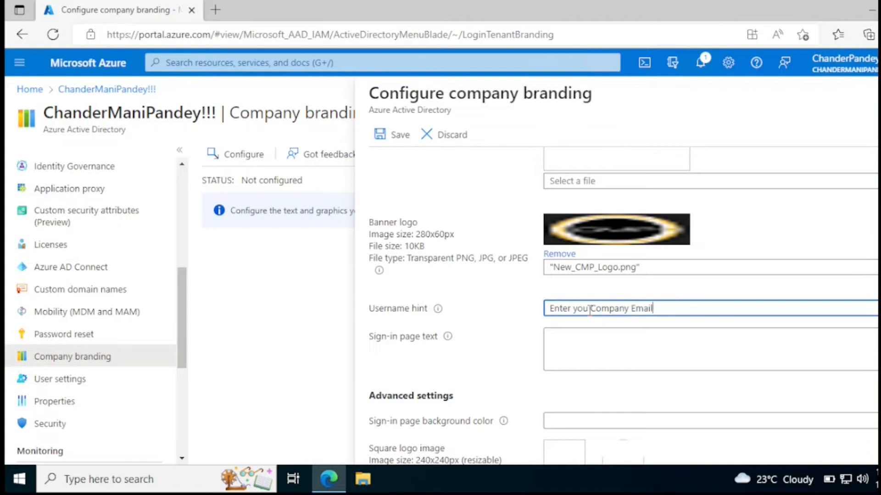
text( IF)
key(BackSpace)
text(D)
key(BackSpace)
text(D)
Set the sign-in page text to a welcome message for the owner's Intune Demo Lab
click(576, 348)
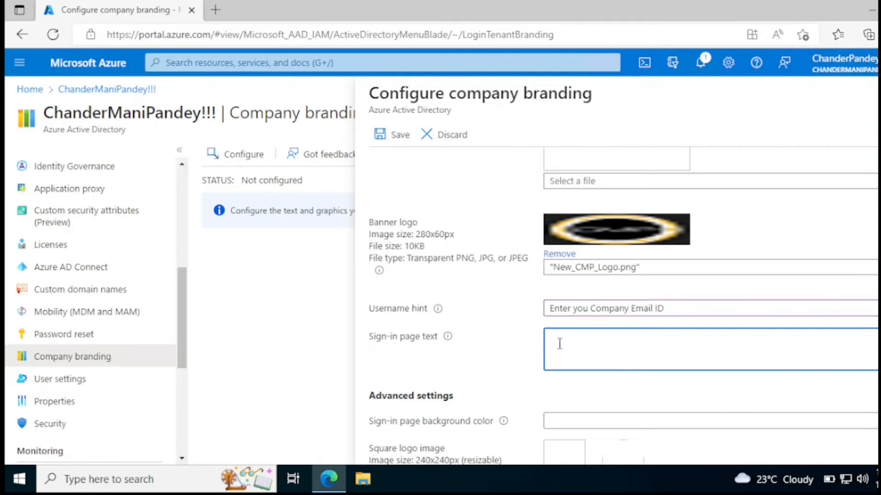
key(BackSpace)
key(BackSpace)
key(BackSpace)
key(BackSpace)
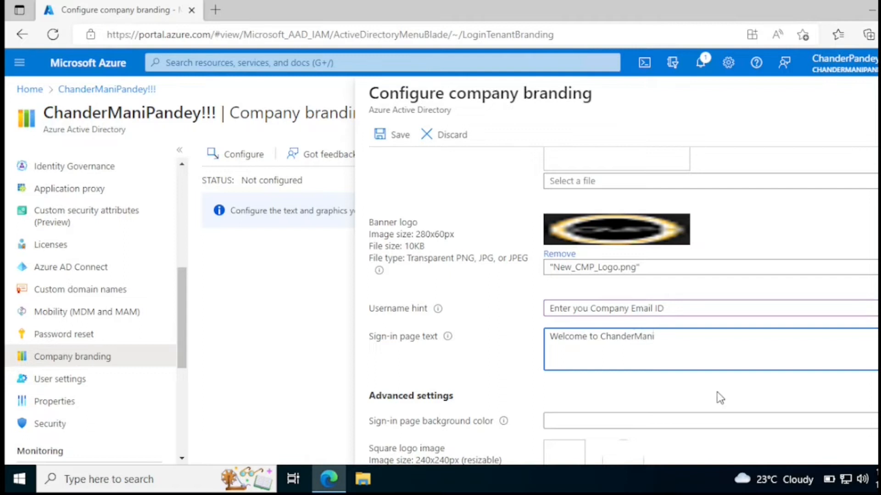
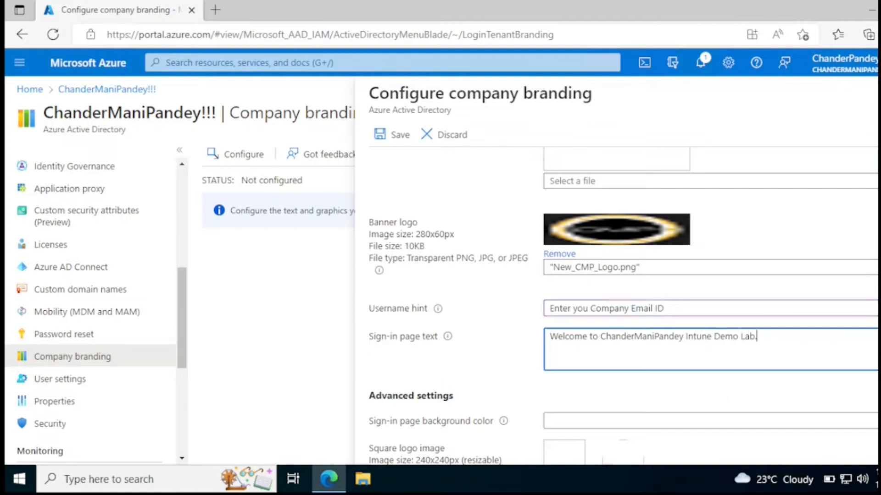
Save the company branding settings
scroll(560, 324, down, 3)
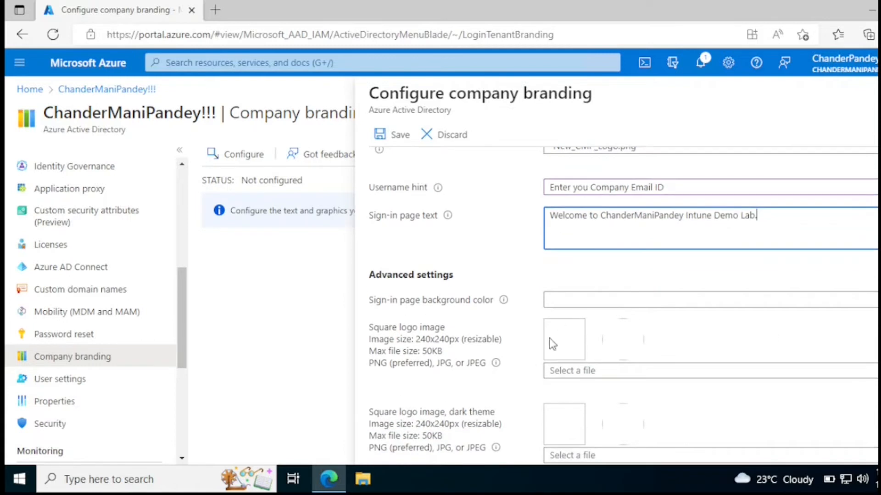
scroll(623, 307, up, 3)
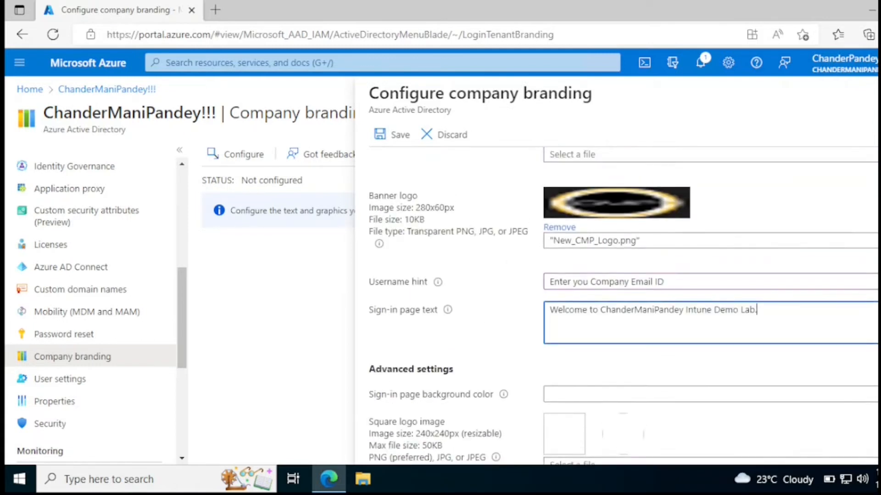
scroll(615, 302, up, 2)
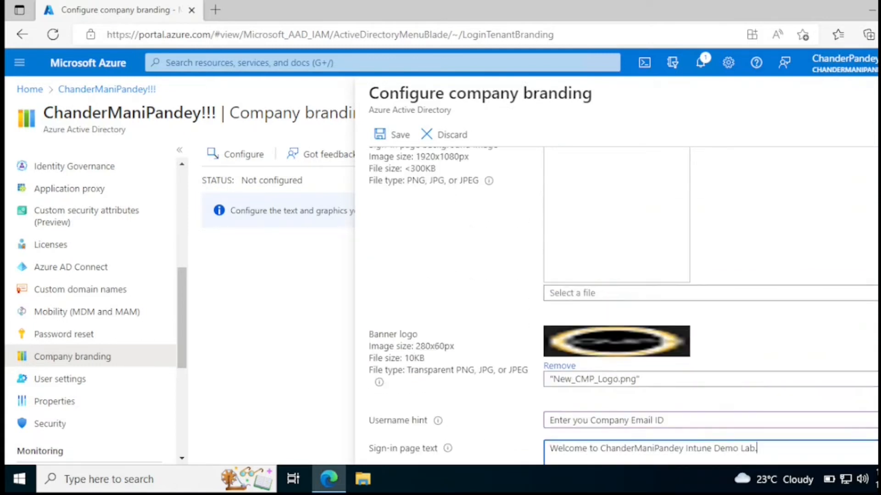
scroll(631, 232, up, 1)
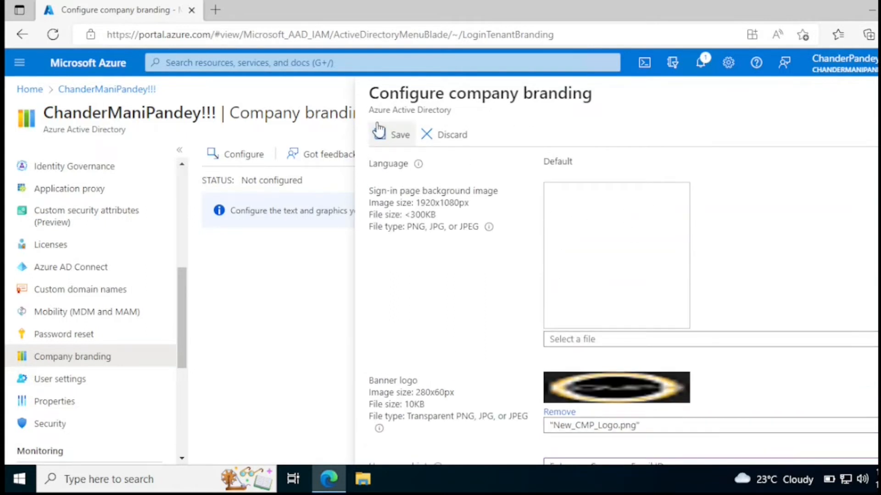
click(395, 144)
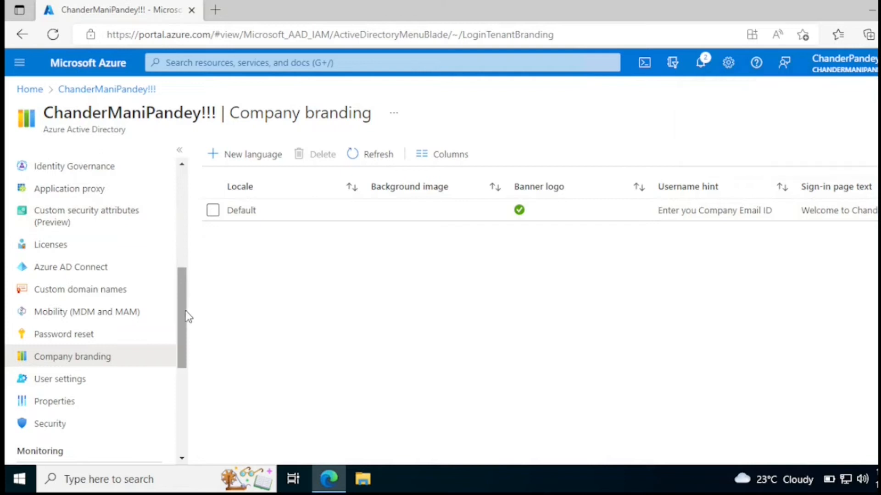
Open the tenant Properties page and select the tenant name to inspect it
drag(186, 320, 186, 340)
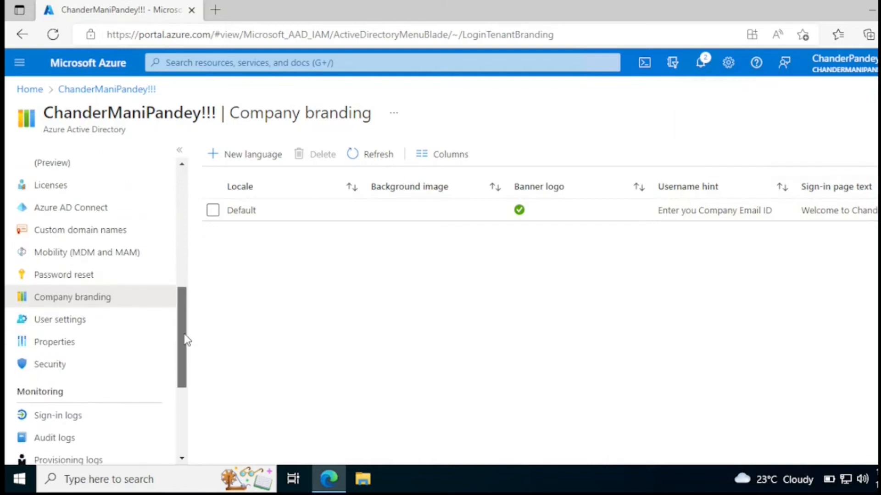
click(64, 351)
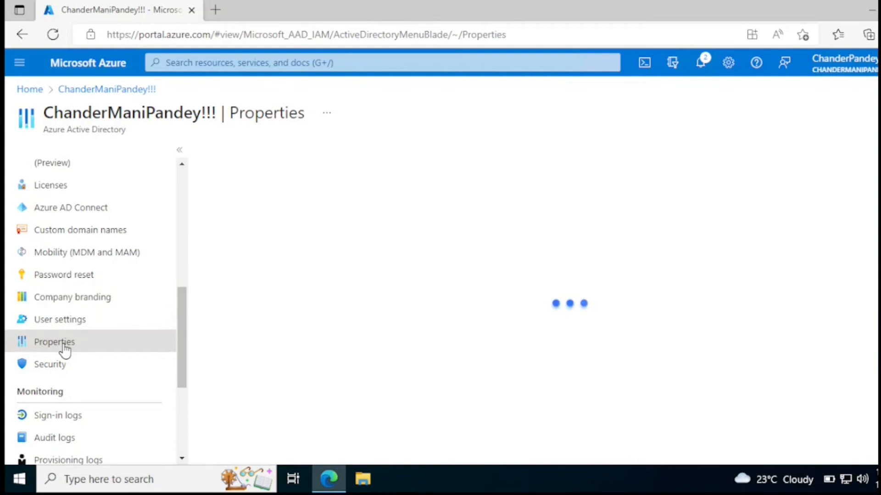
drag(323, 229, 206, 228)
drag(320, 232, 204, 230)
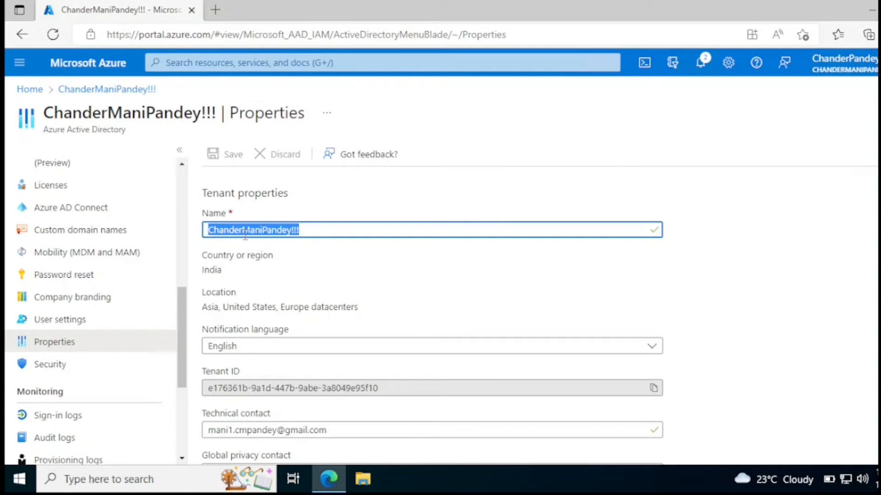
drag(297, 231, 219, 229)
click(317, 229)
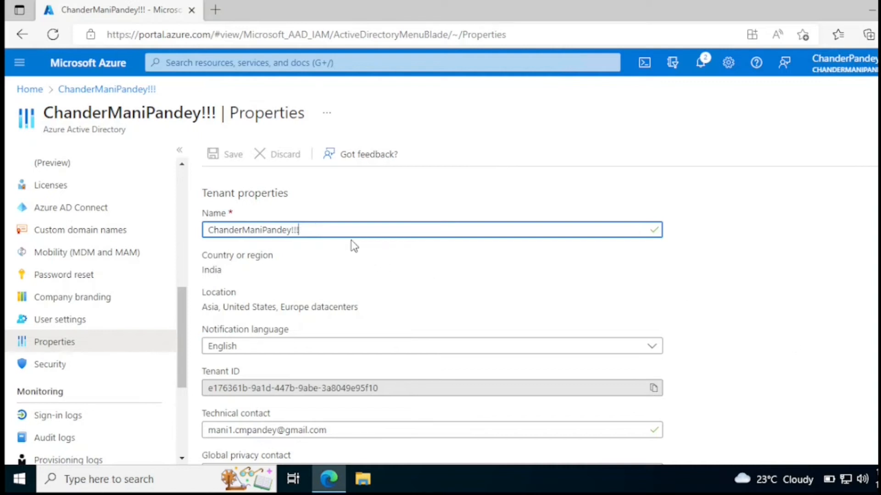
drag(300, 230, 215, 230)
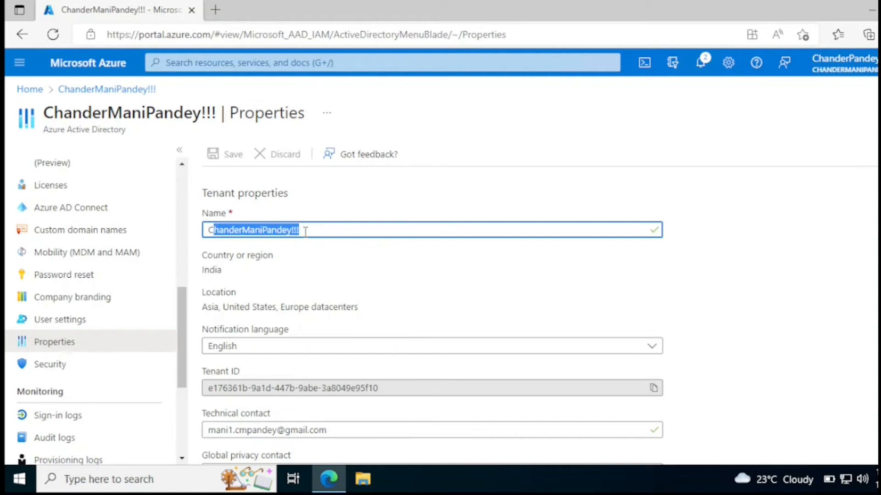
double_click(321, 231)
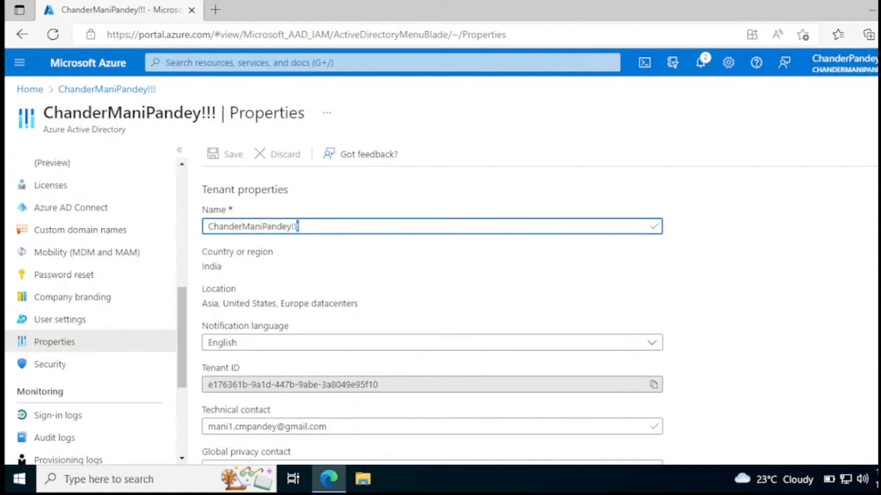
scroll(432, 298, down, 5)
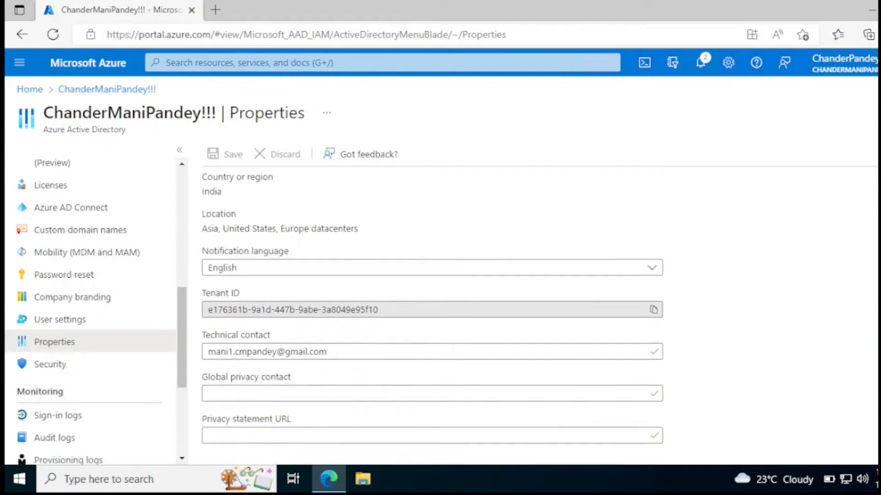
scroll(431, 298, up, 5)
drag(179, 325, 182, 171)
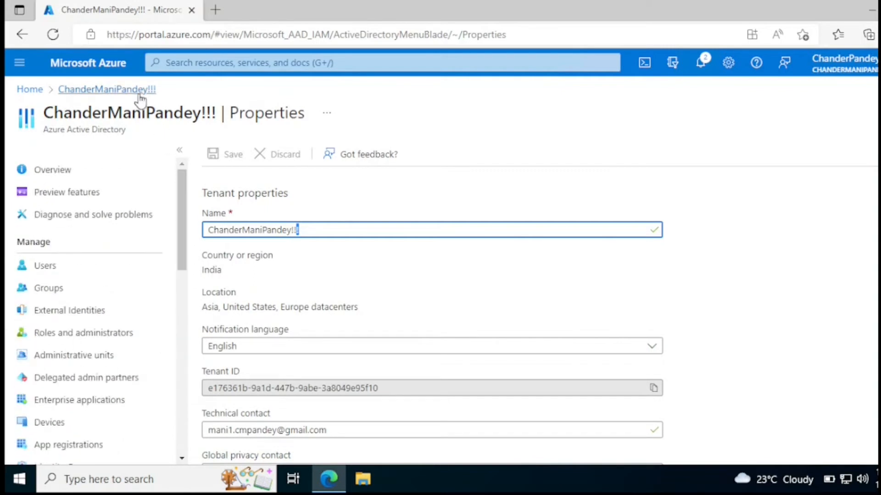
Go via the tenant breadcrumb and Azure home back to the Azure Active Directory overview
click(139, 91)
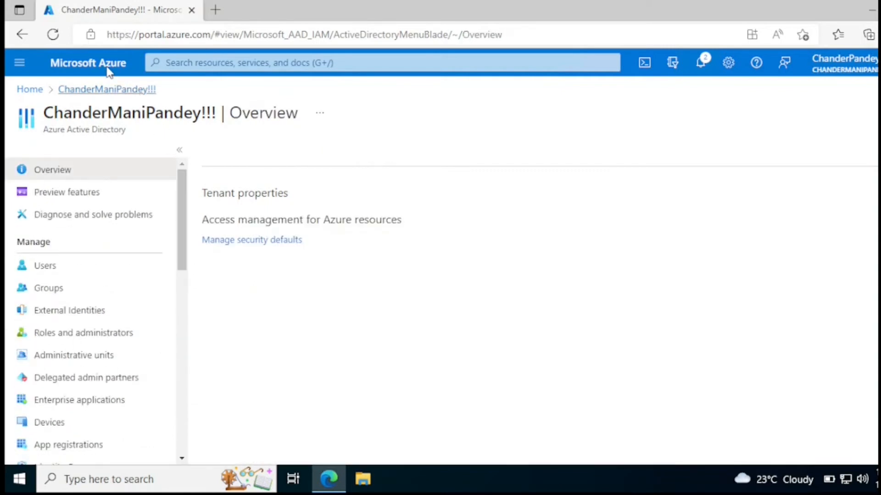
click(109, 72)
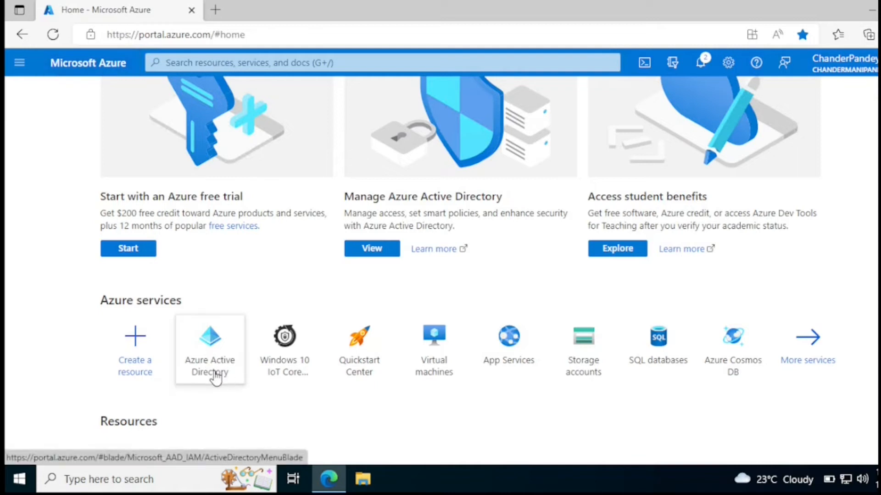
click(229, 366)
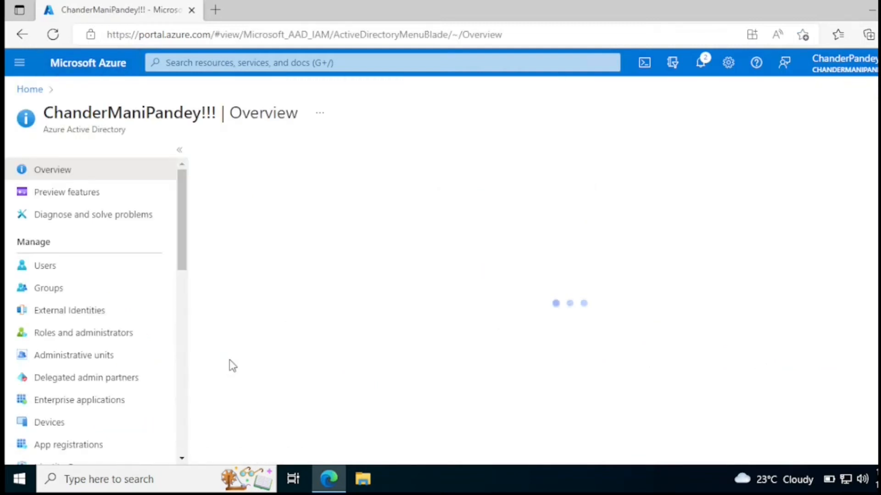
scroll(72, 323, down, 3)
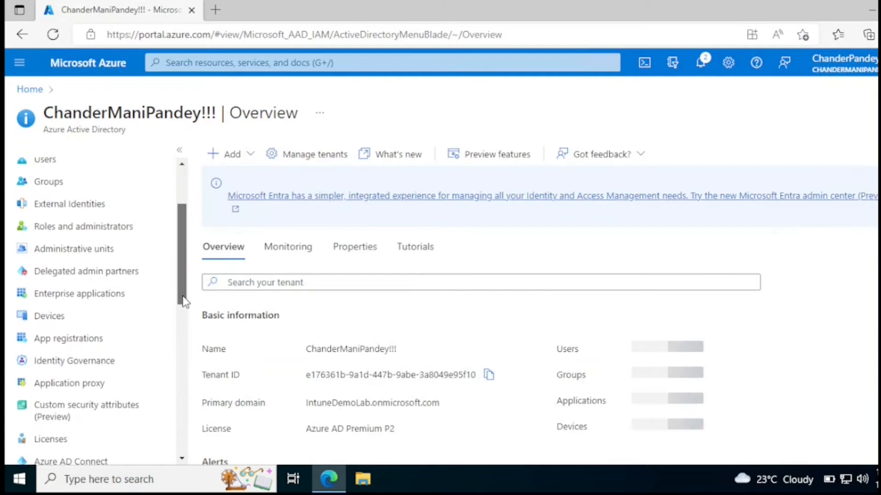
In Device settings, try limiting device joining to selected members, then close the member picker with nobody added
click(51, 316)
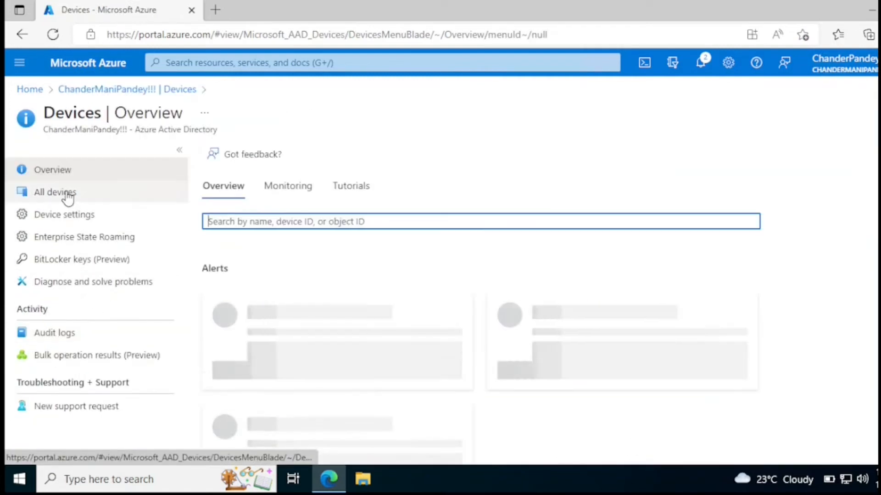
click(65, 224)
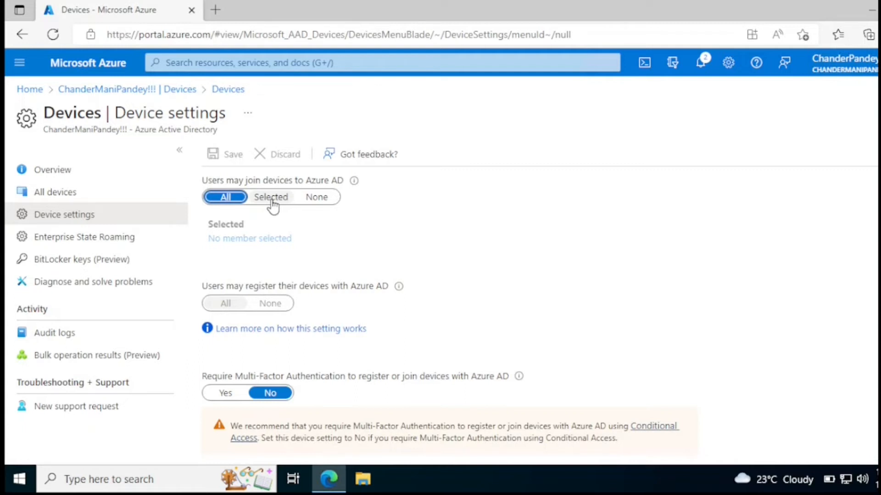
mouse_move(357, 188)
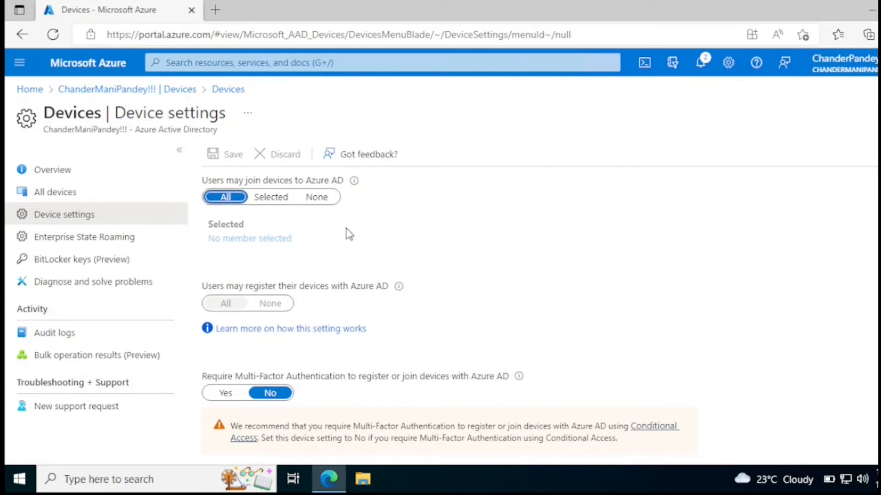
click(275, 199)
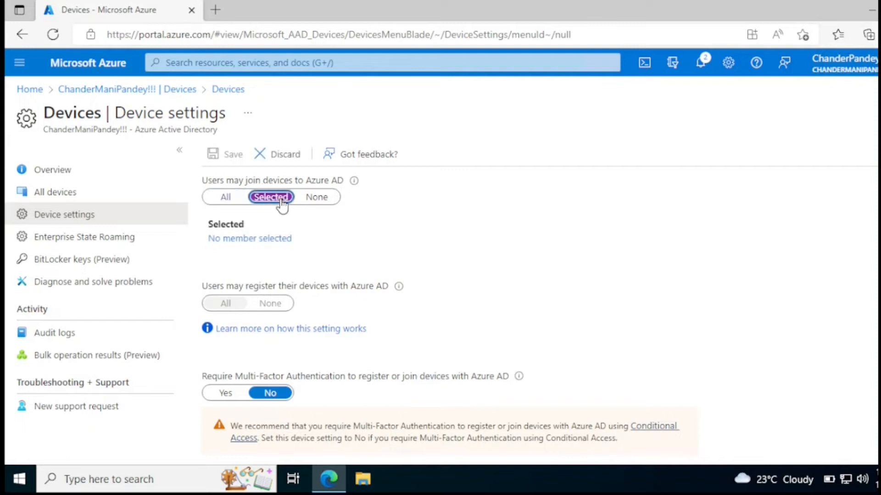
click(253, 240)
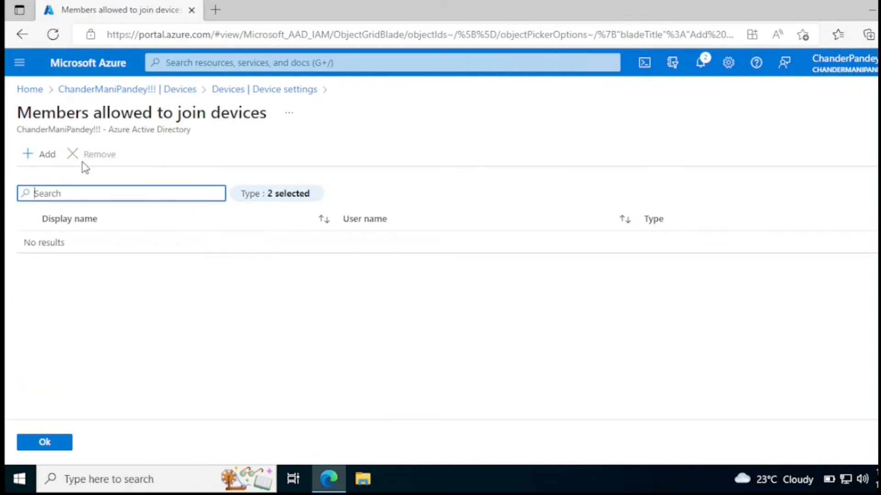
click(46, 154)
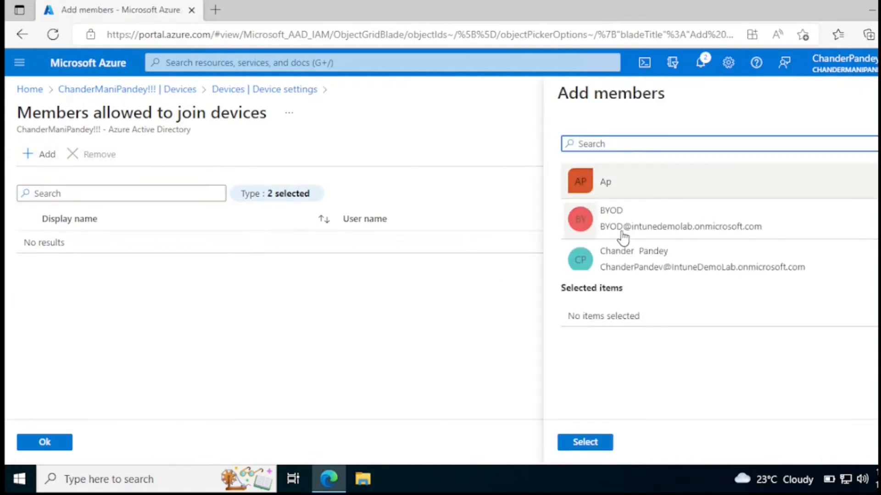
click(877, 94)
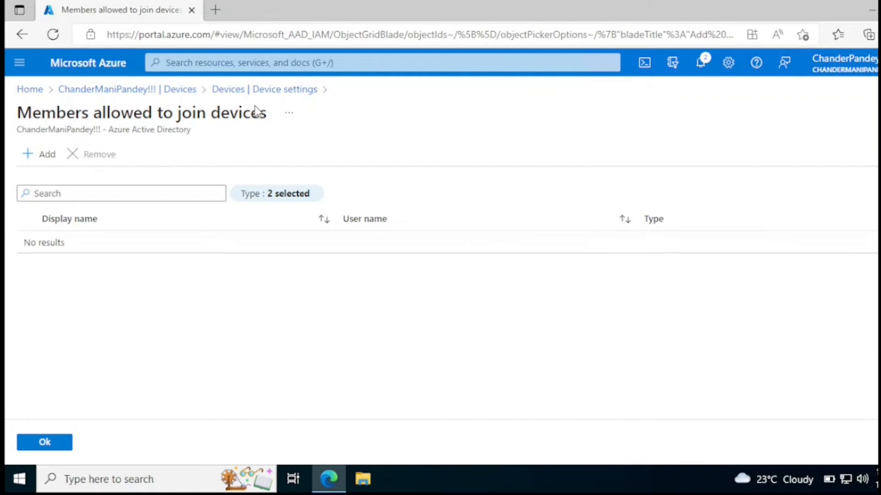
Allow All users to join devices to Azure AD and return to the Azure home page
click(227, 90)
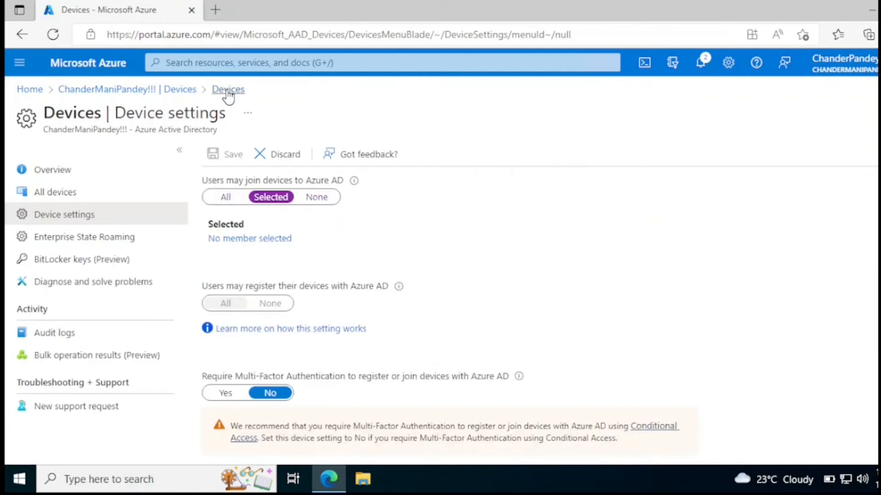
click(227, 198)
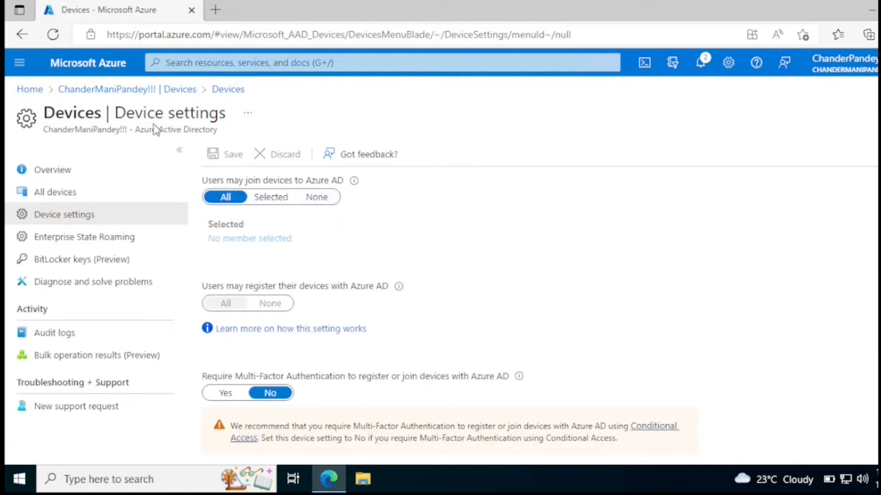
click(96, 71)
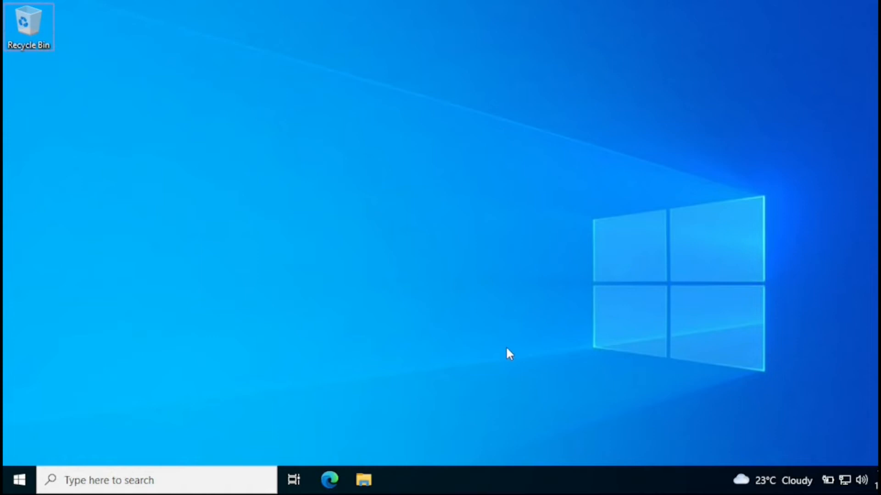
Launch Edge, go to Endpoint Manager's Devices > Enroll devices > Deployment Profiles, and bring up Create profile
click(335, 483)
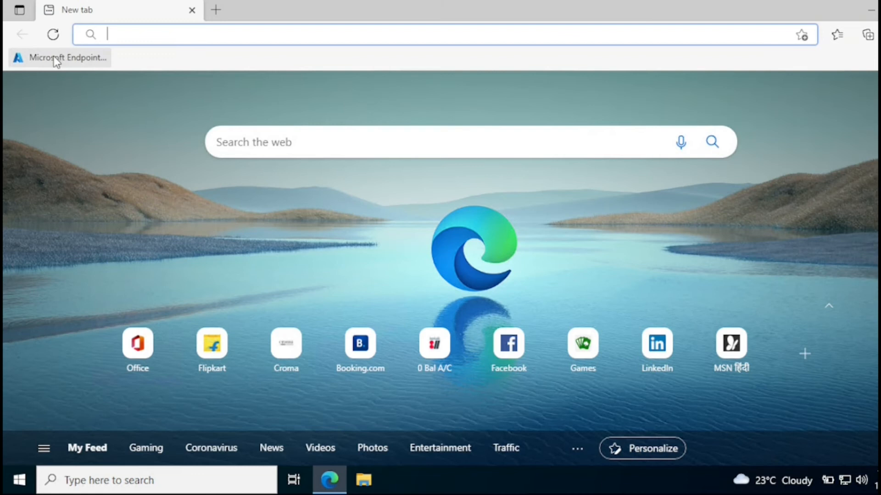
click(56, 59)
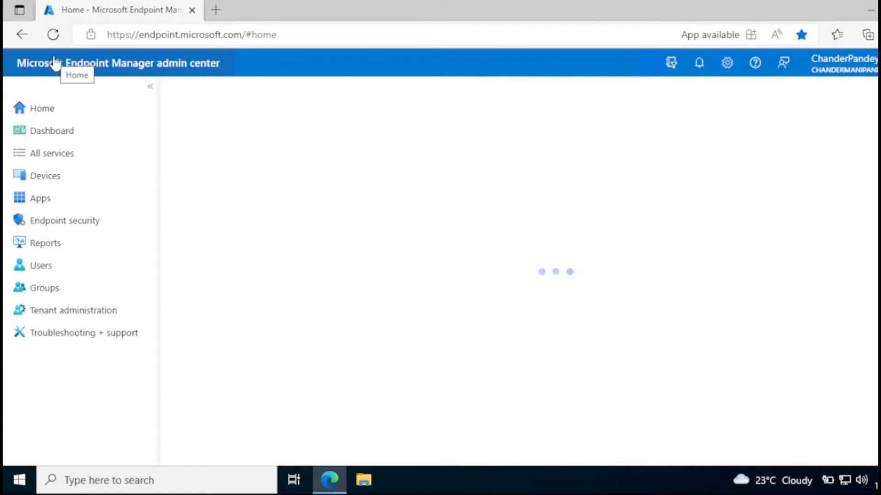
click(52, 188)
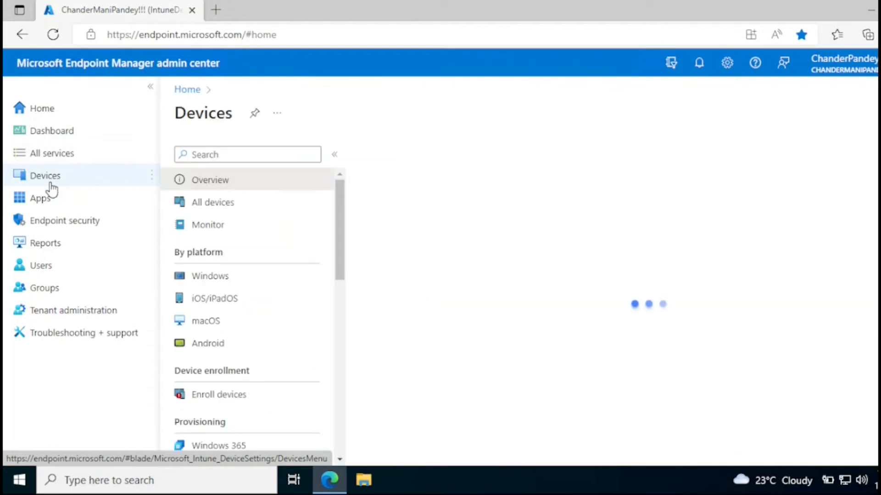
click(232, 394)
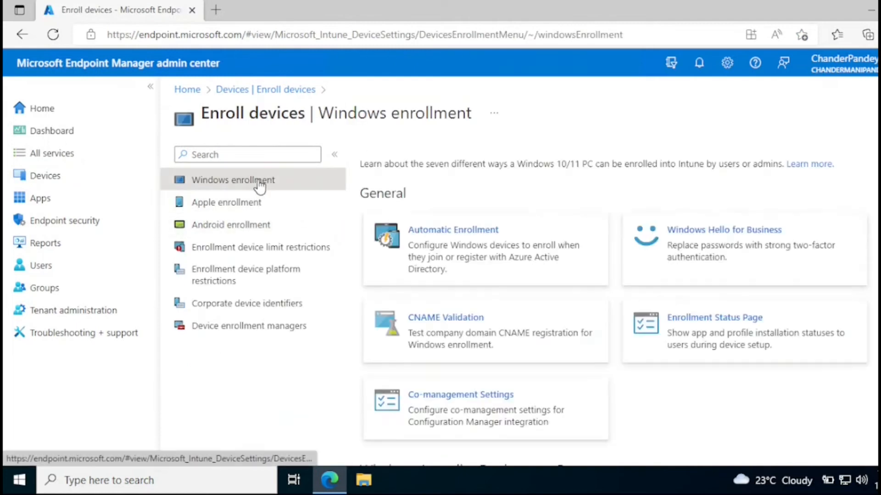
scroll(614, 303, down, 4)
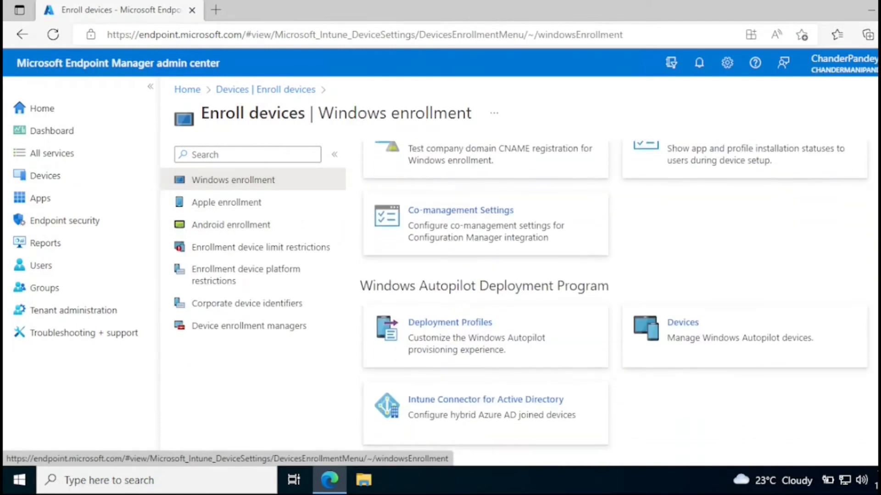
click(483, 330)
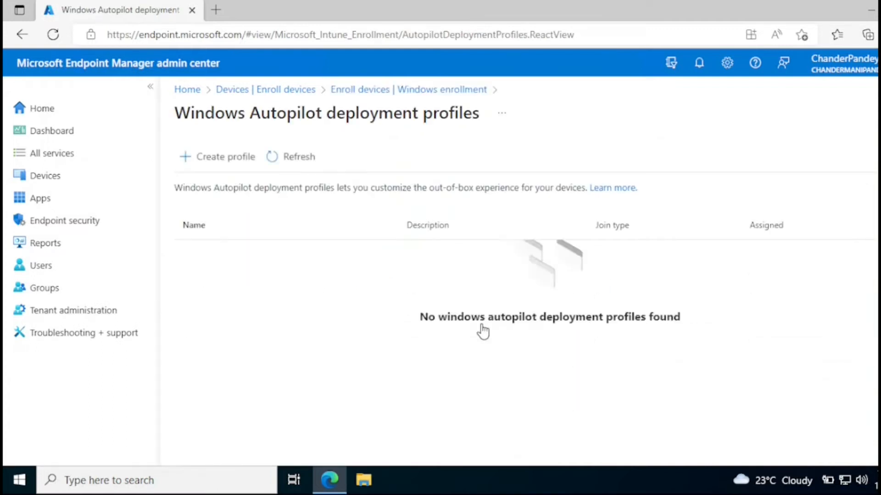
click(226, 166)
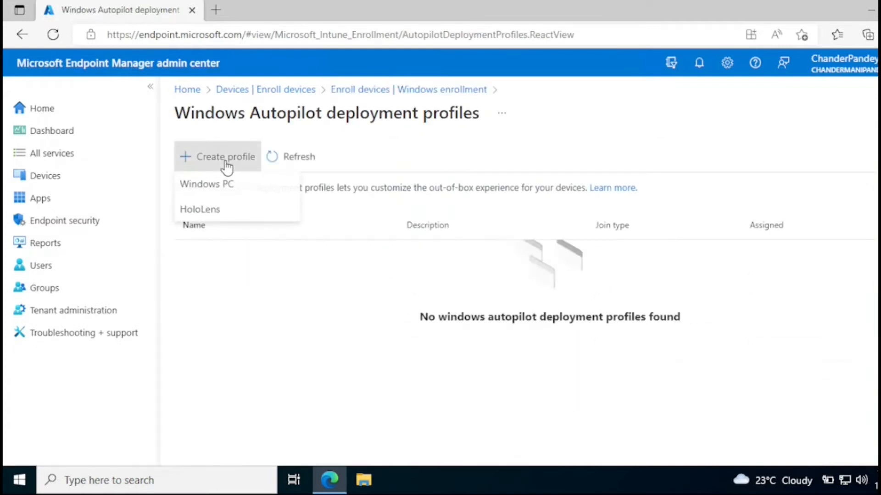
Start a Windows PC profile named 'Win_10_AAD_Deployment Profile', copying that name into the description
click(228, 195)
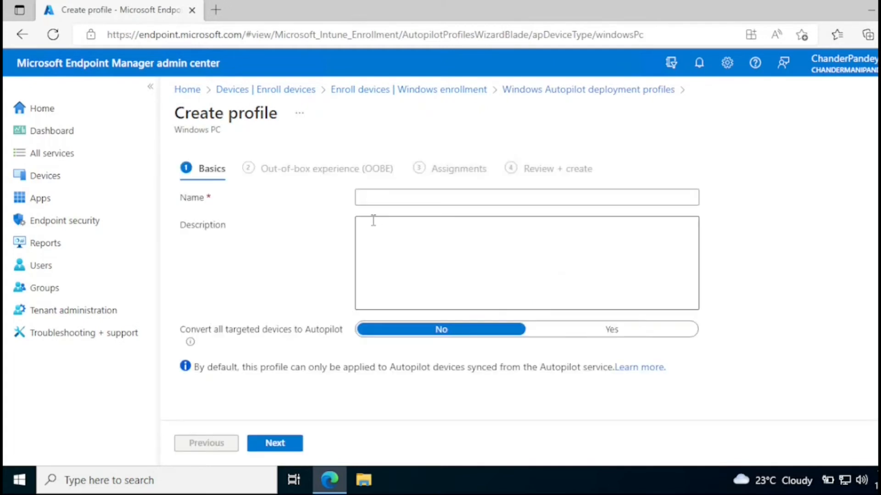
click(403, 198)
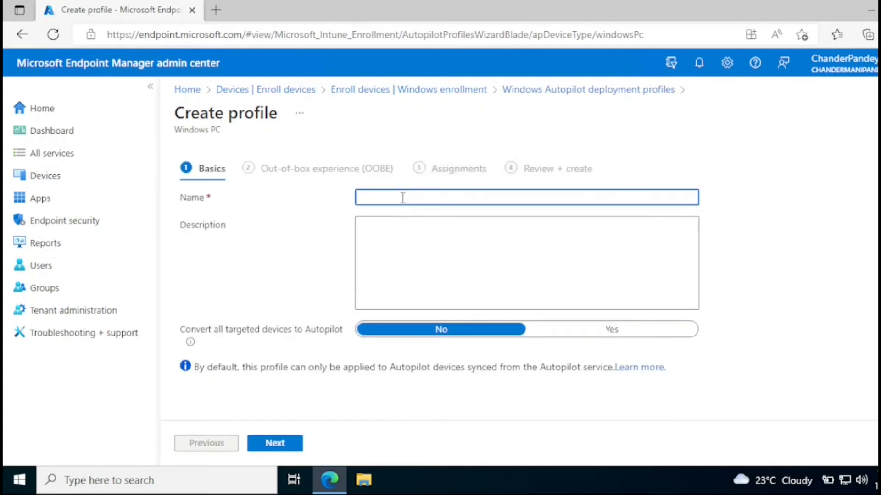
text(Win-)
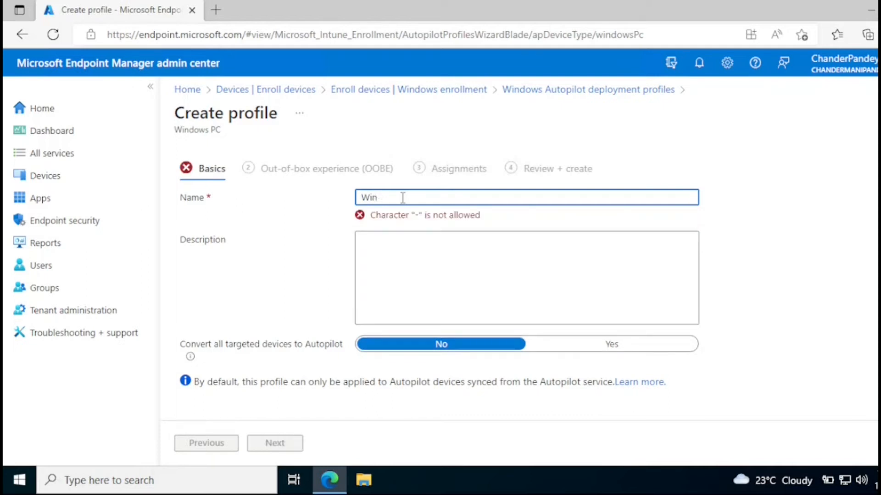
text(_10)
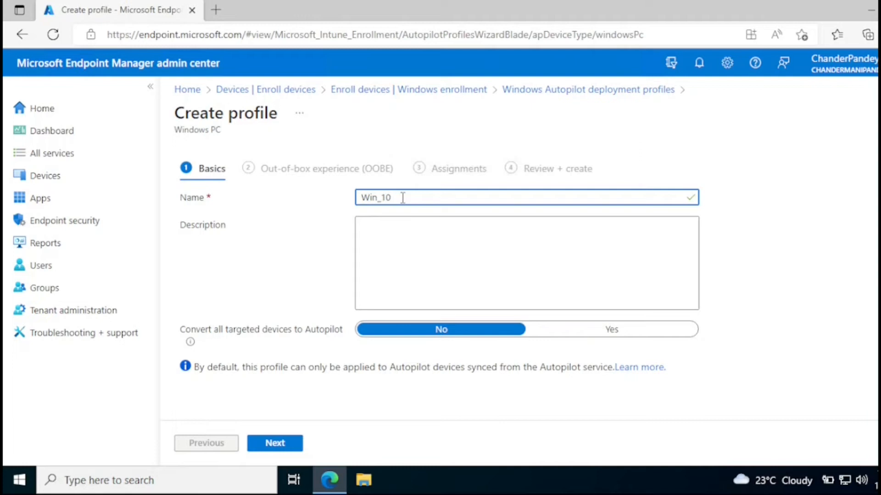
text( AAD_Deployment Profile)
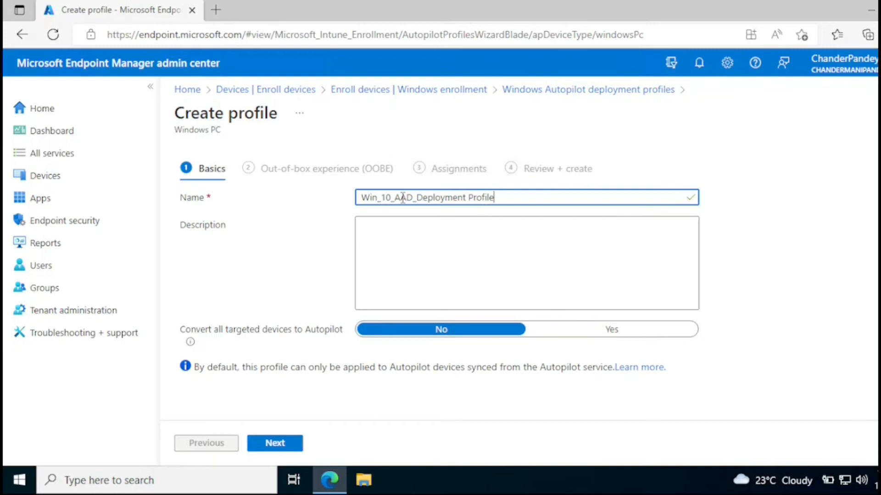
click(477, 242)
drag(521, 197, 331, 196)
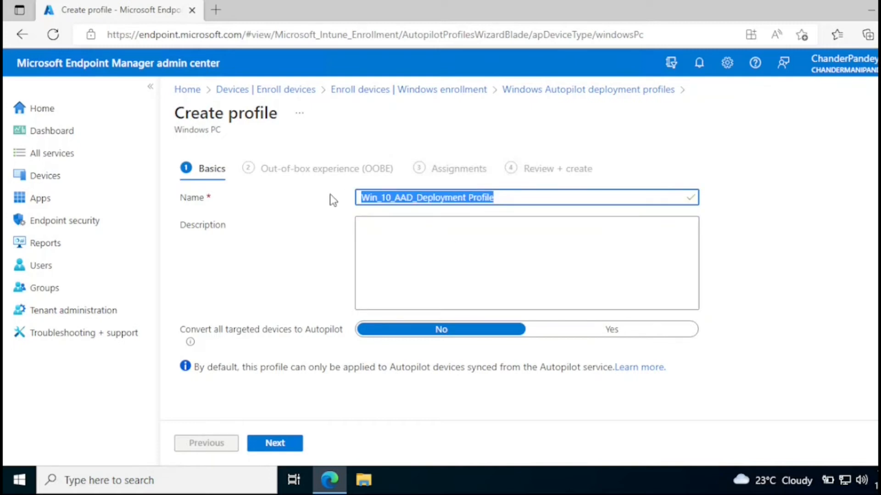
key(ctrl+c)
click(404, 246)
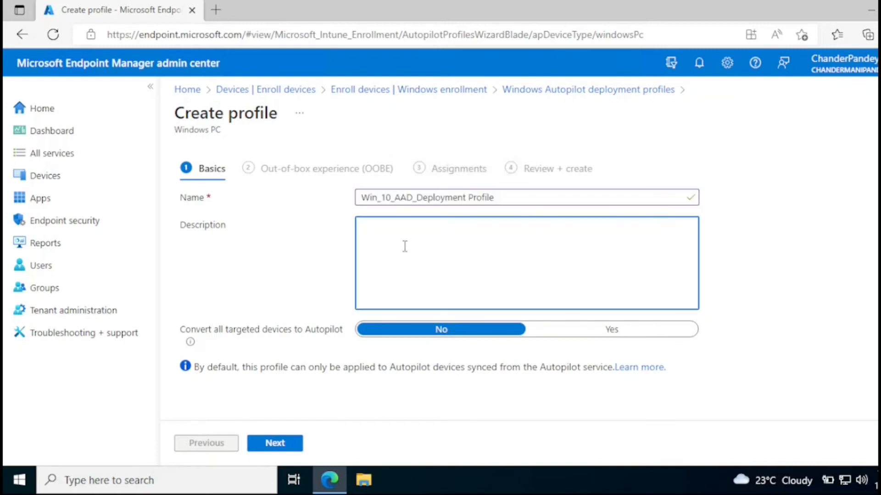
key(ctrl+v)
click(799, 365)
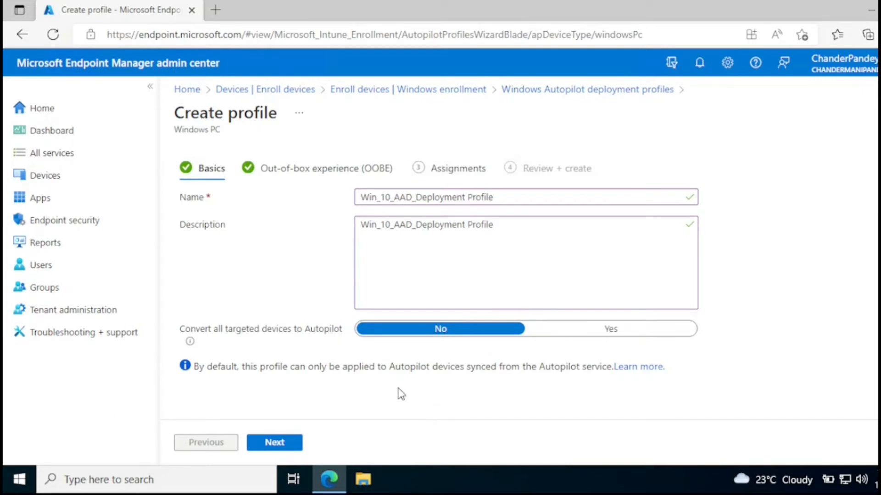
On the out-of-box experience page, keep User-Driven deployment mode and Azure AD joined
click(283, 443)
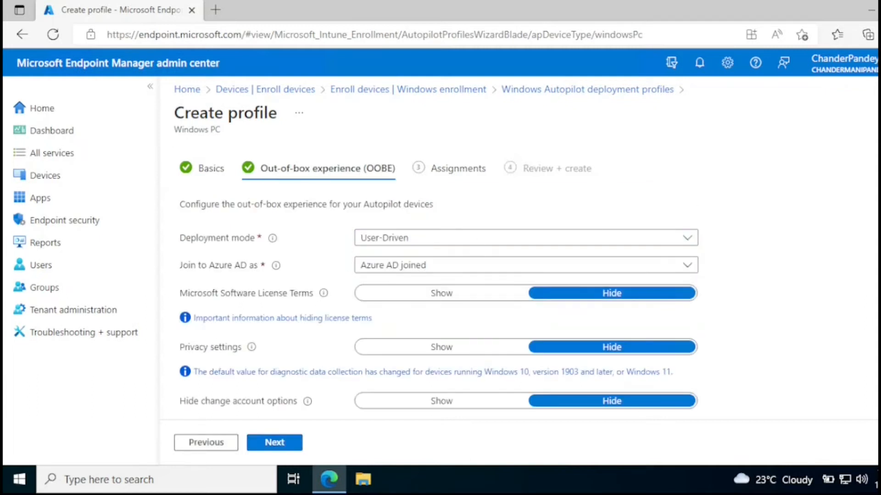
scroll(439, 286, down, 1)
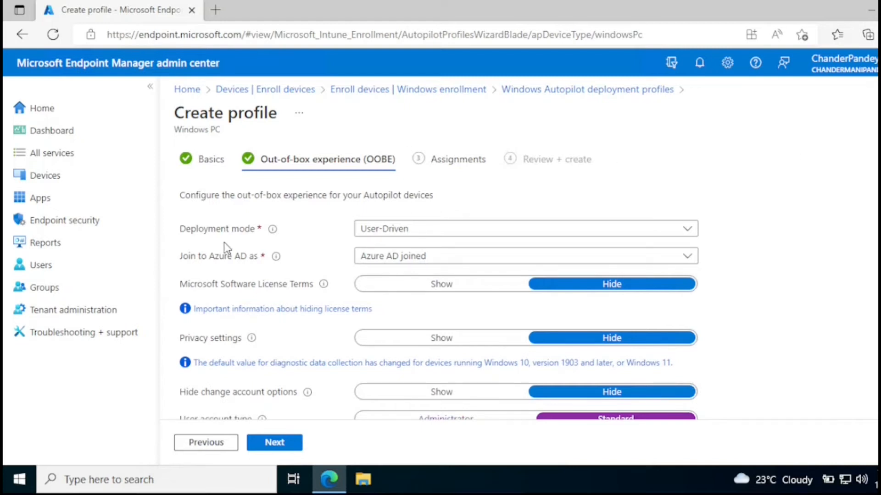
click(394, 230)
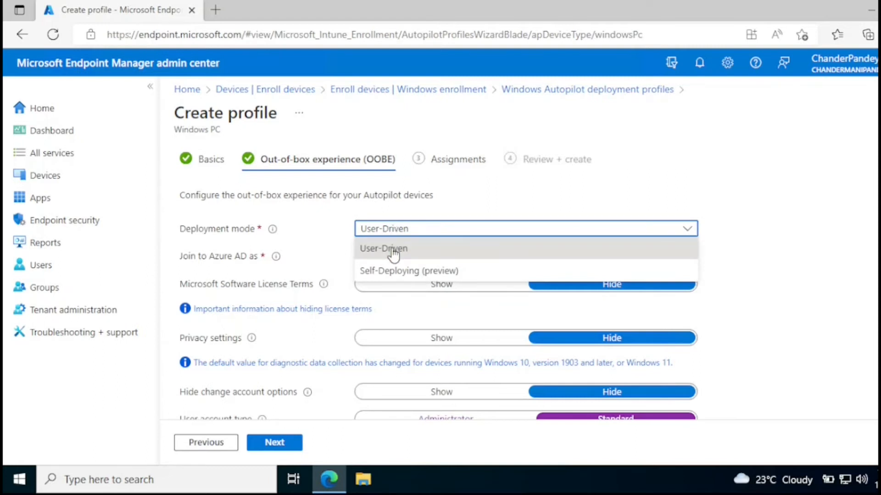
click(393, 250)
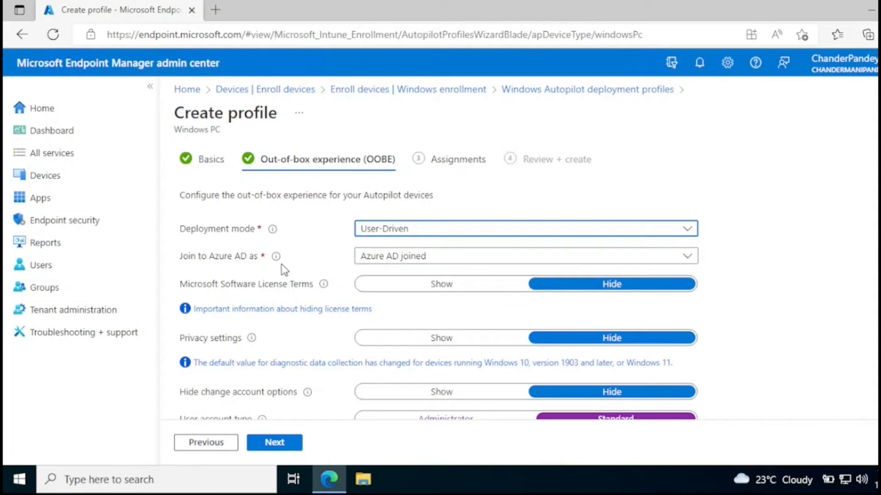
mouse_move(280, 263)
click(400, 260)
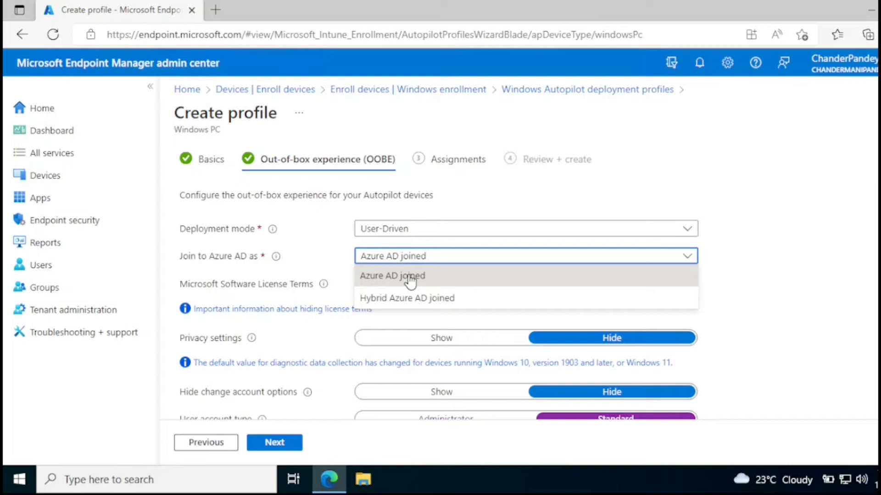
click(409, 279)
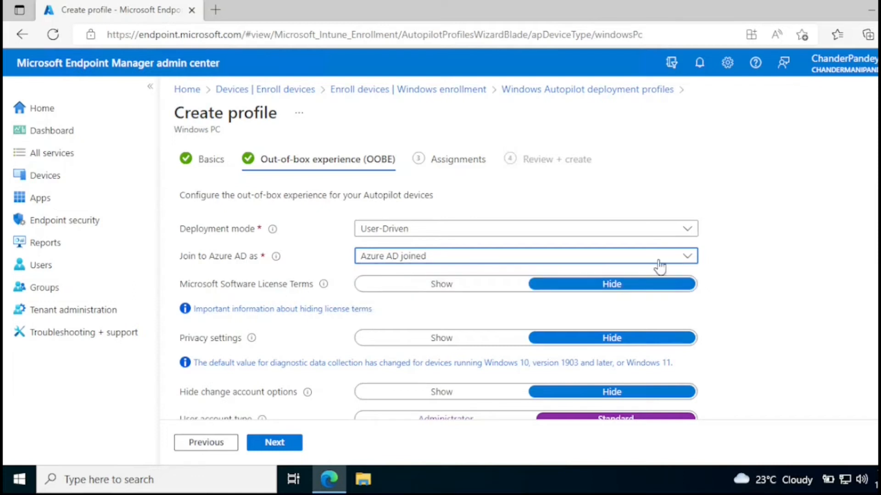
Set the user account type to Administrator and scroll to the bottom of the OOBE settings
scroll(459, 293, down, 1)
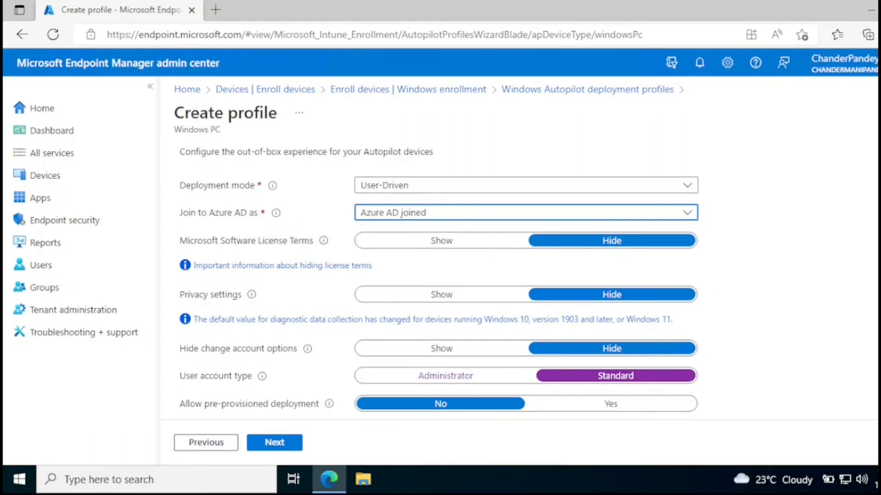
scroll(439, 284, down, 2)
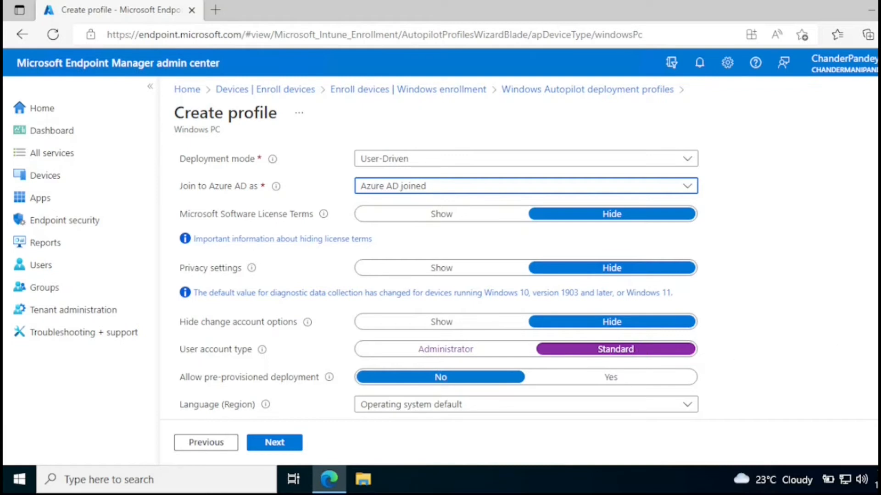
scroll(439, 282, down, 1)
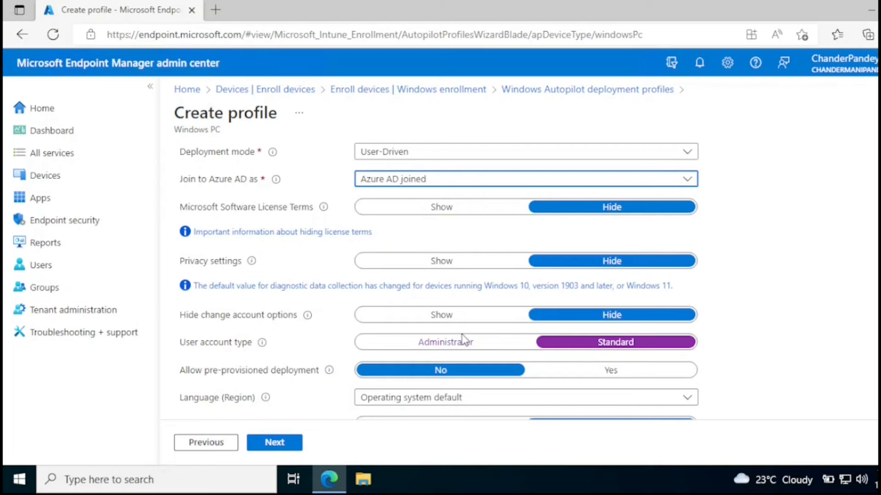
click(461, 348)
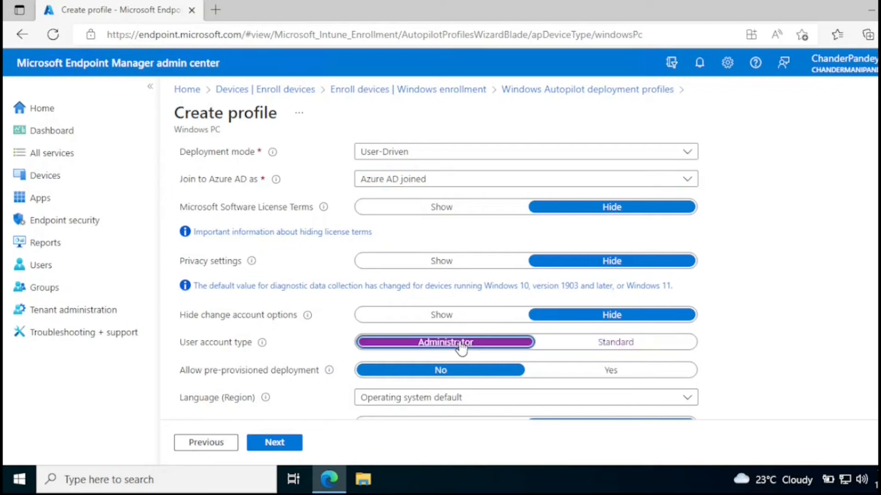
scroll(507, 340, down, 2)
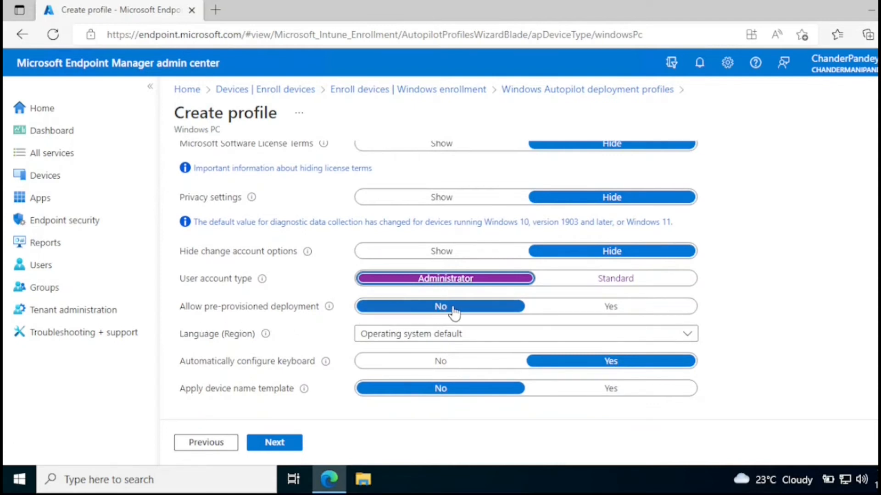
scroll(439, 269, down, 1)
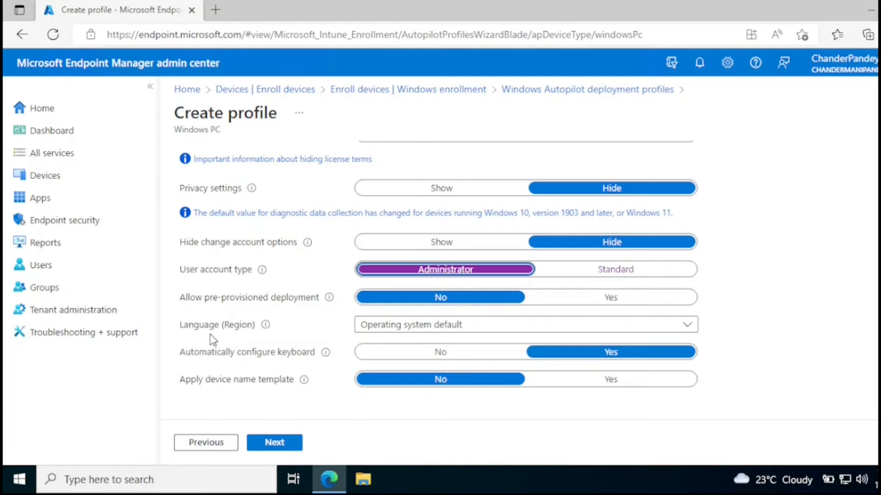
Leave the language set to Operating system default
click(415, 330)
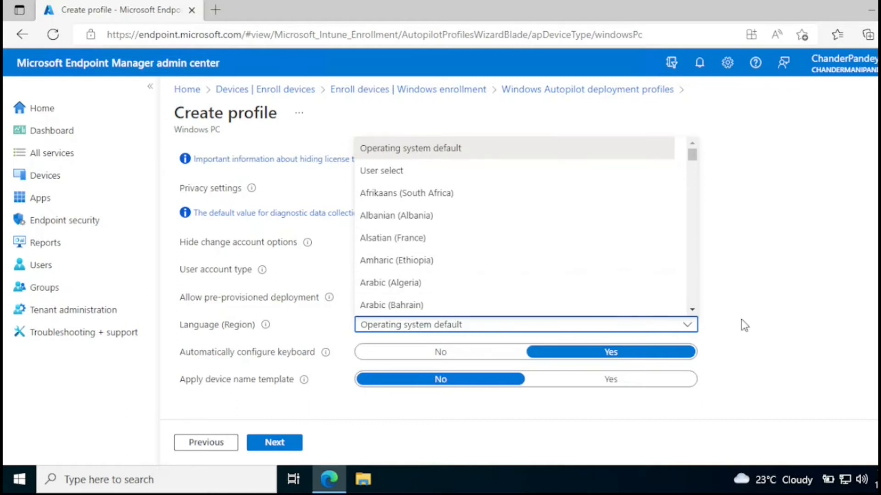
click(387, 173)
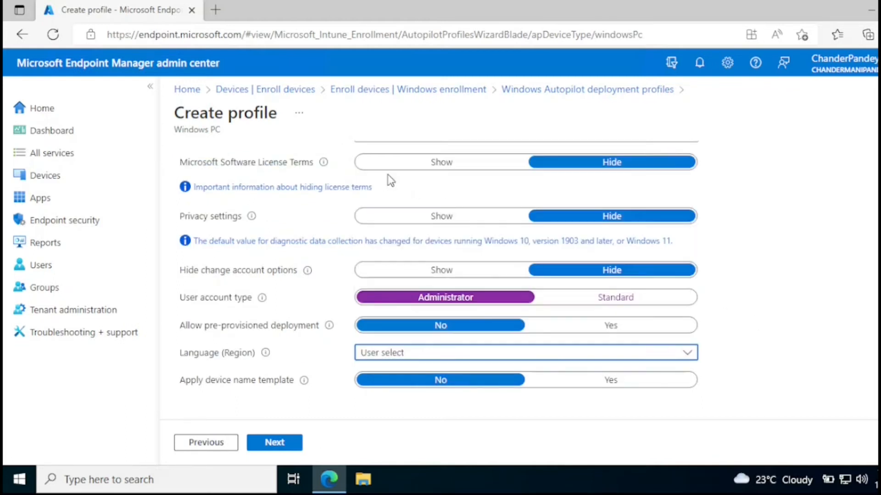
click(471, 360)
click(424, 158)
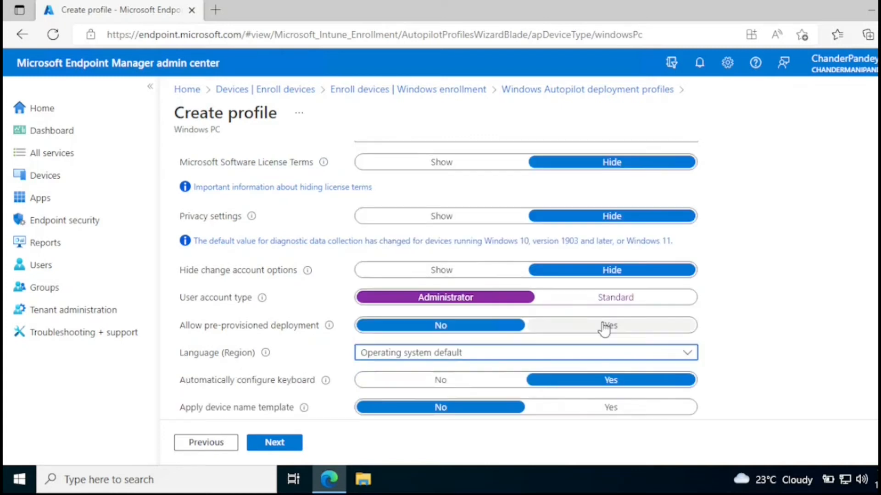
scroll(269, 396, down, 1)
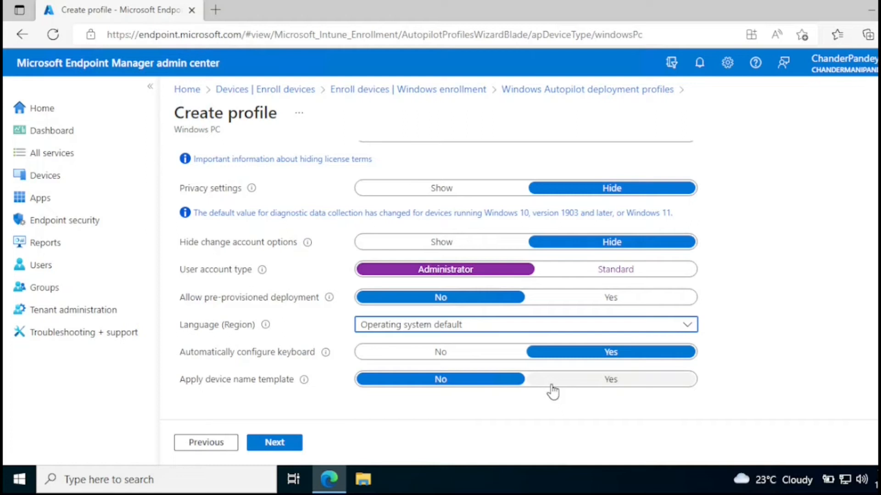
Turn on the device name template and copy the %RAND:x% macro from the help text
click(588, 381)
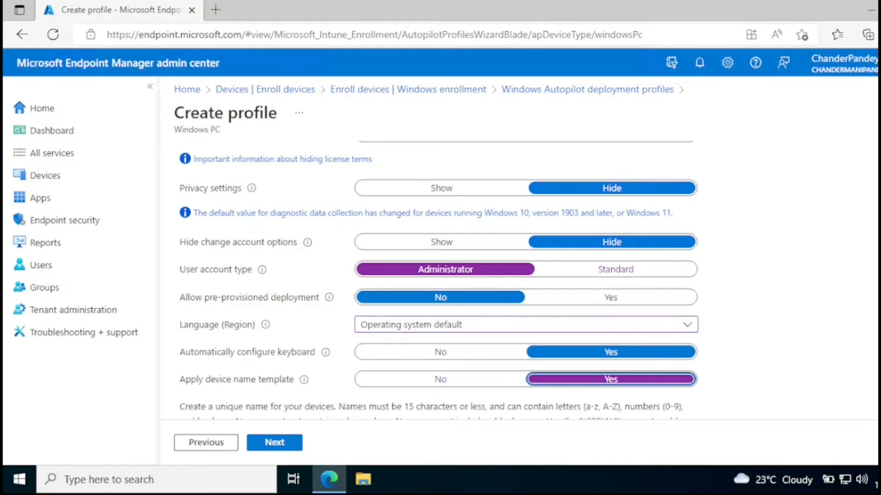
scroll(427, 366, down, 2)
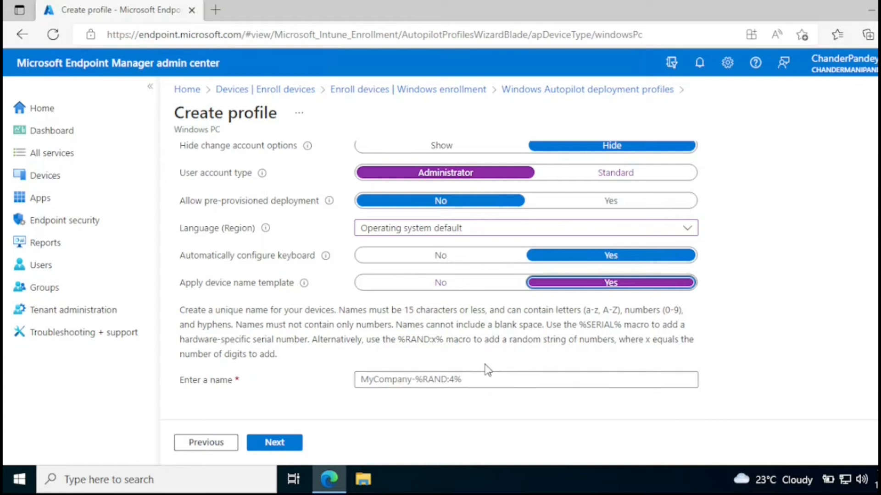
drag(445, 340, 397, 340)
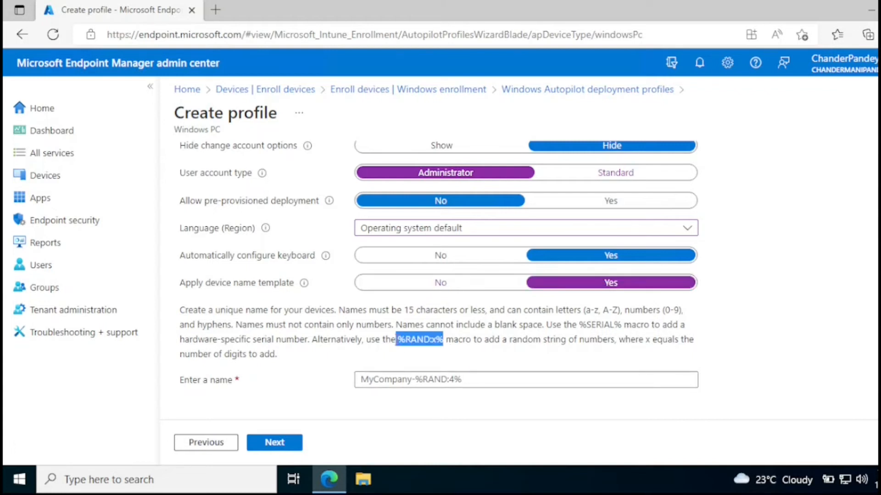
right_click(401, 340)
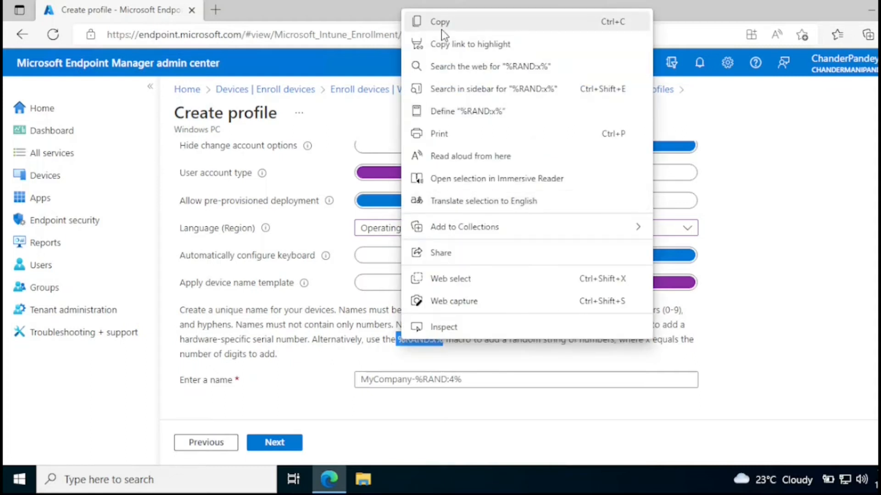
click(442, 28)
drag(624, 327, 579, 327)
Enter the device name template Demo-%RAND:6% without spaces and continue to Assignments
click(418, 383)
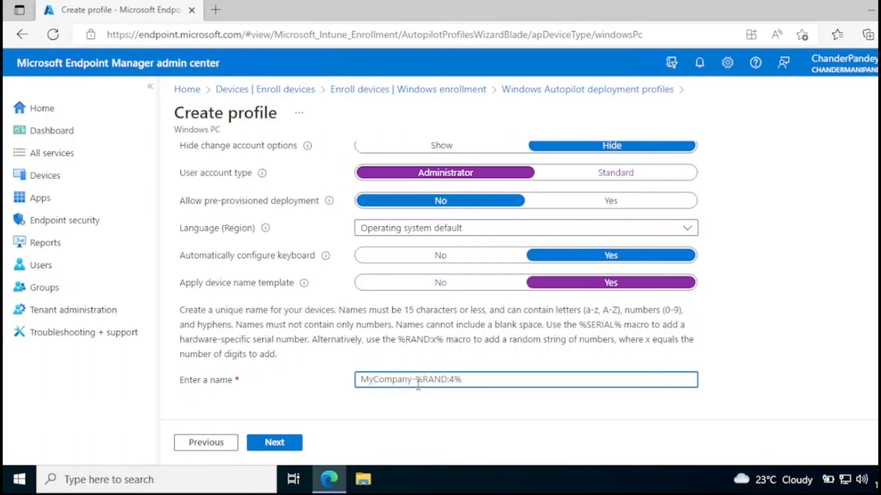
text(Demo)
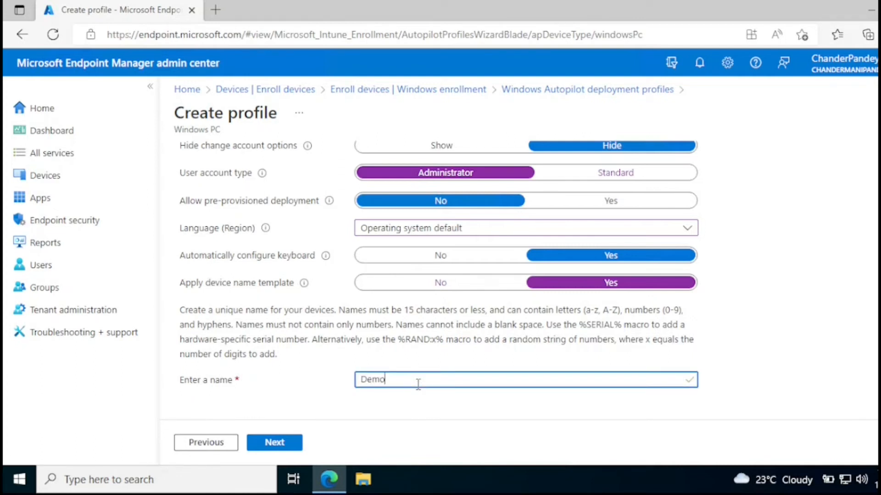
text(-)
key(ctrl+v)
click(431, 379)
key(BackSpace)
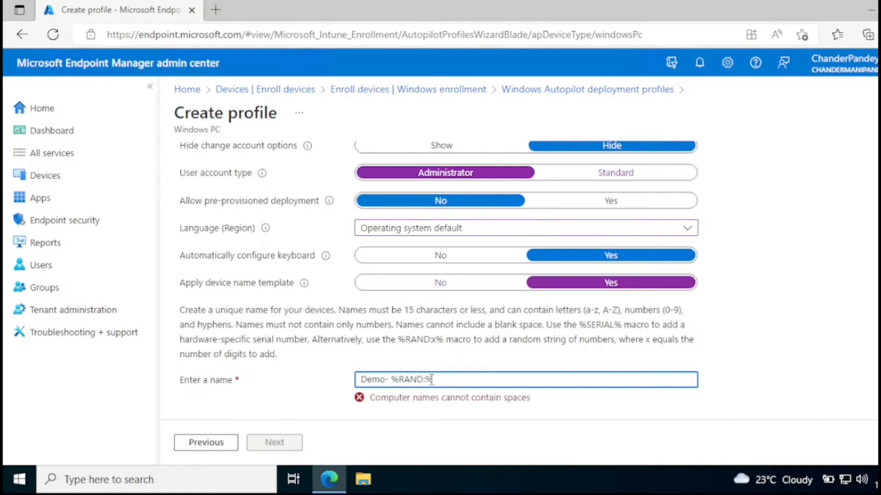
text(6)
click(748, 358)
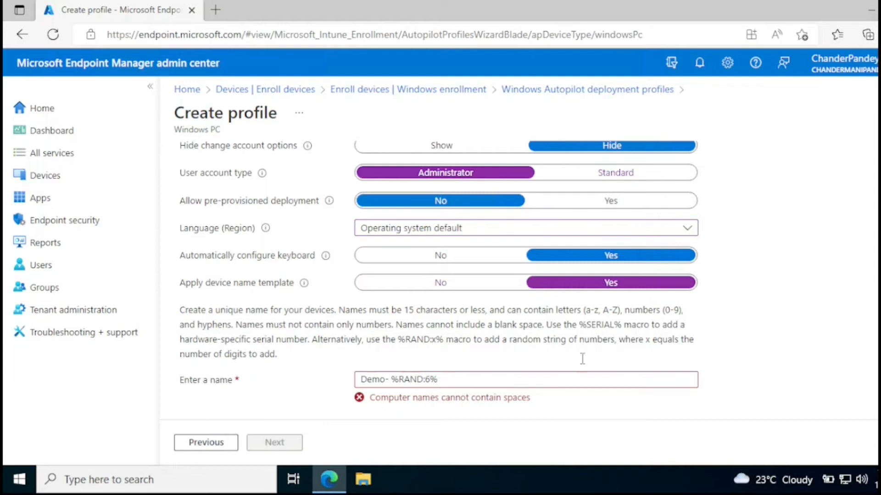
scroll(394, 367, down, 1)
click(393, 366)
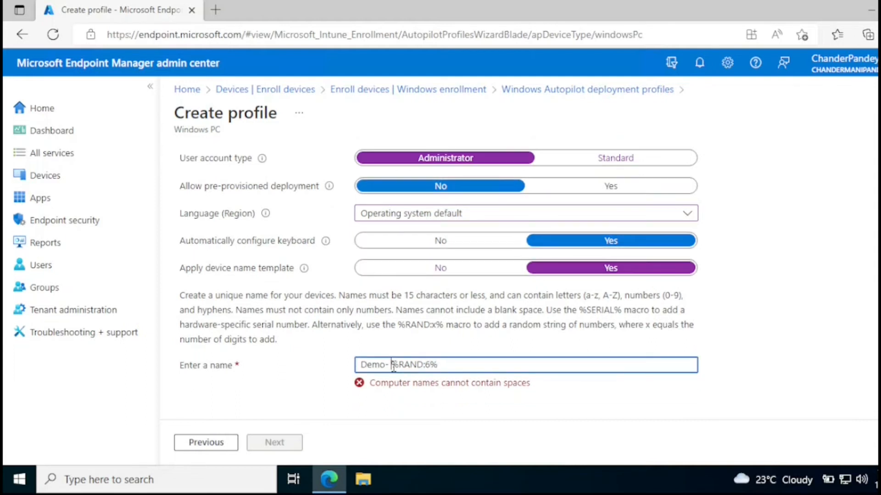
key(BackSpace)
click(467, 379)
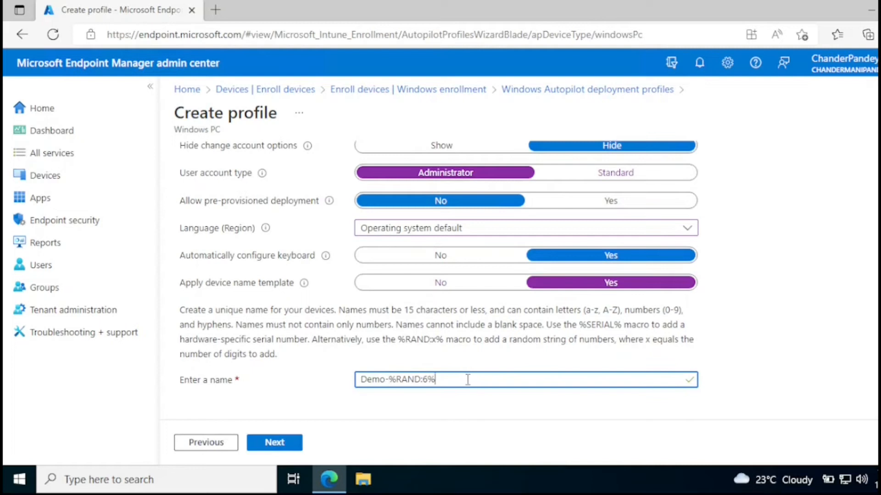
click(290, 446)
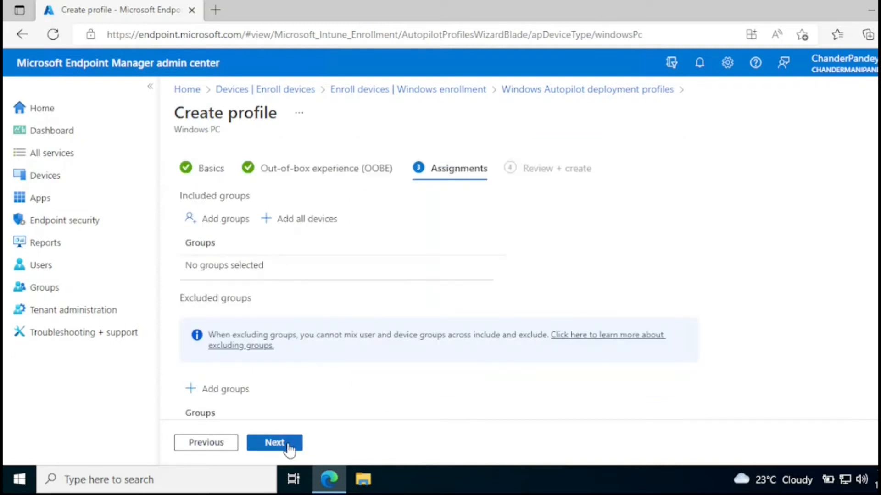
Add All devices to the included groups and continue to Review + create
scroll(436, 279, down, 2)
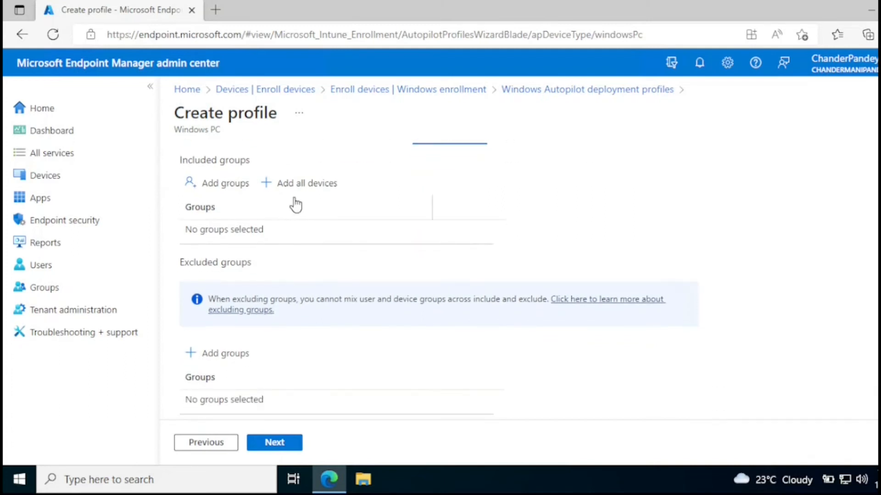
scroll(305, 256, up, 2)
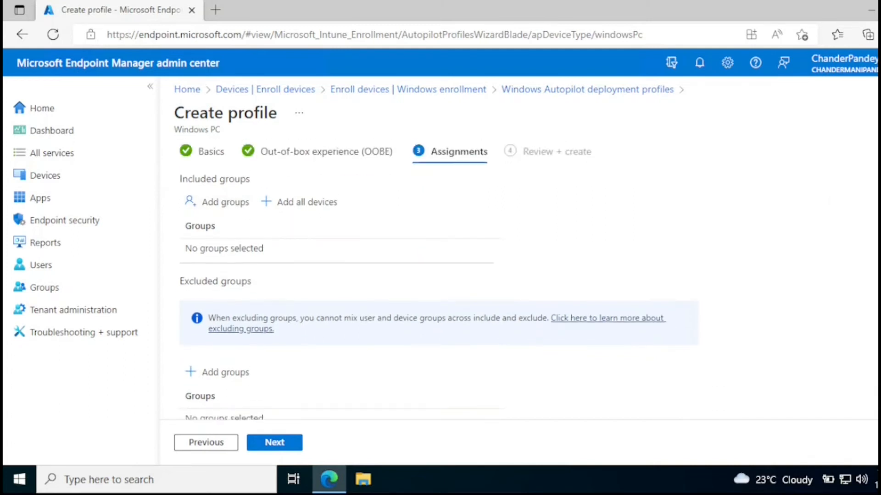
click(235, 220)
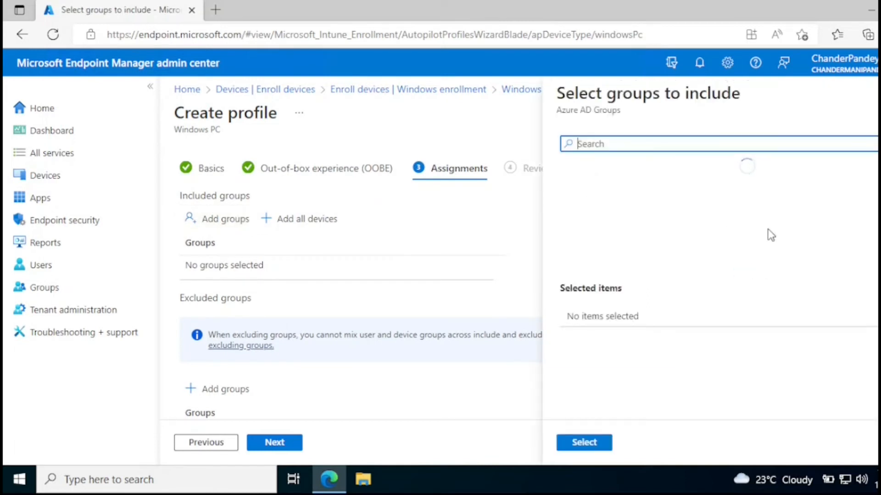
click(879, 93)
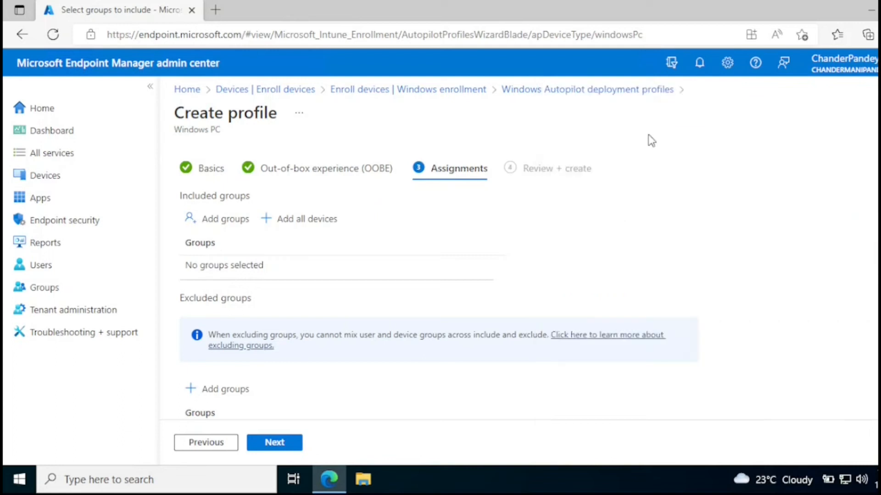
click(313, 216)
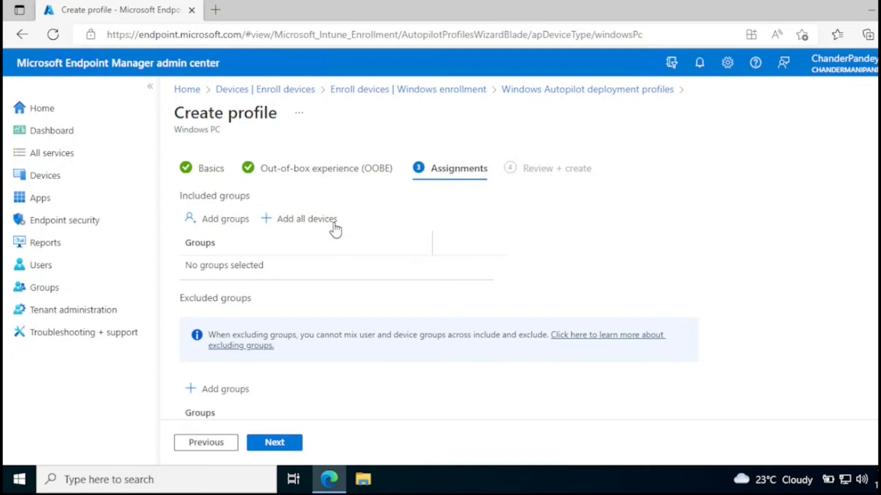
click(318, 224)
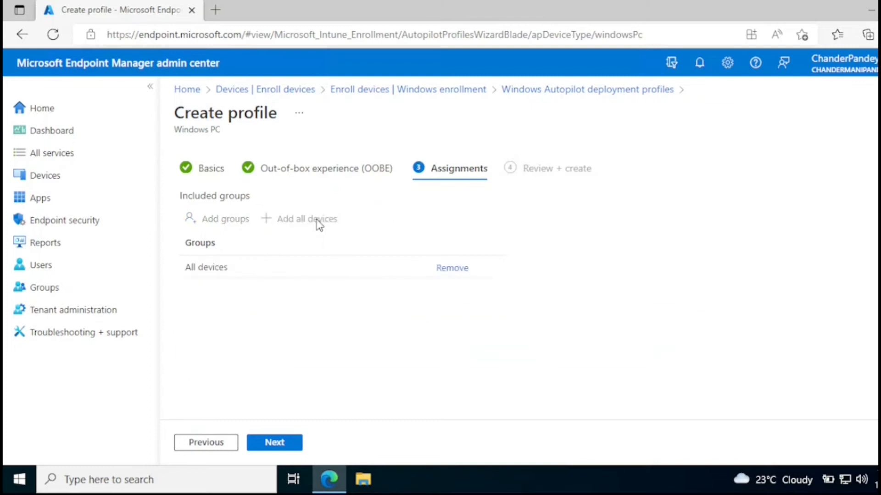
click(278, 451)
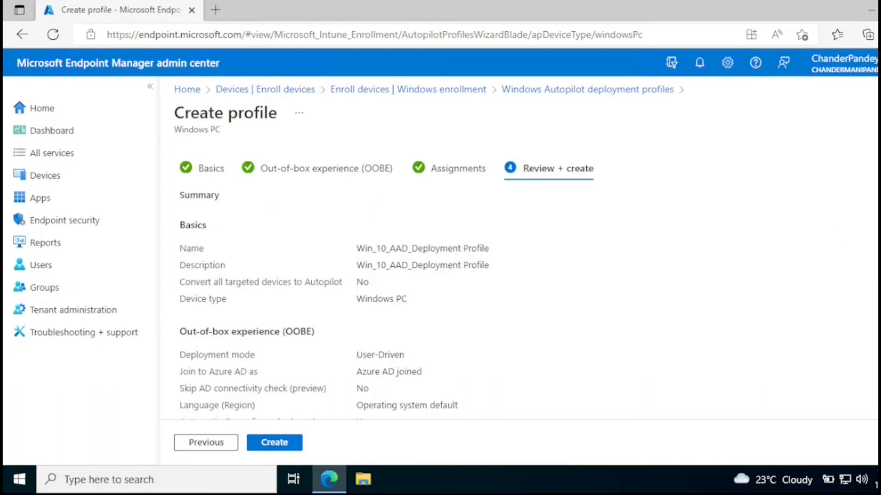
Create the Win_10_AAD_Deployment Profile and refresh the deployment profiles list
scroll(864, 225, down, 5)
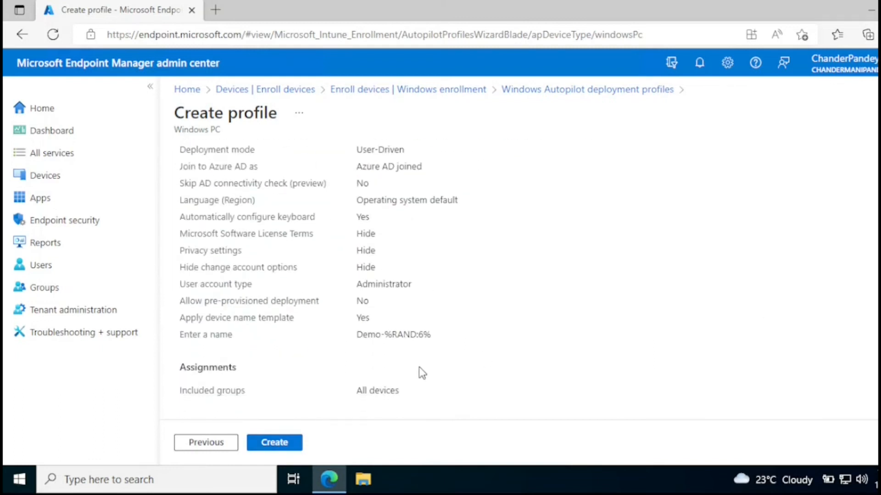
click(272, 444)
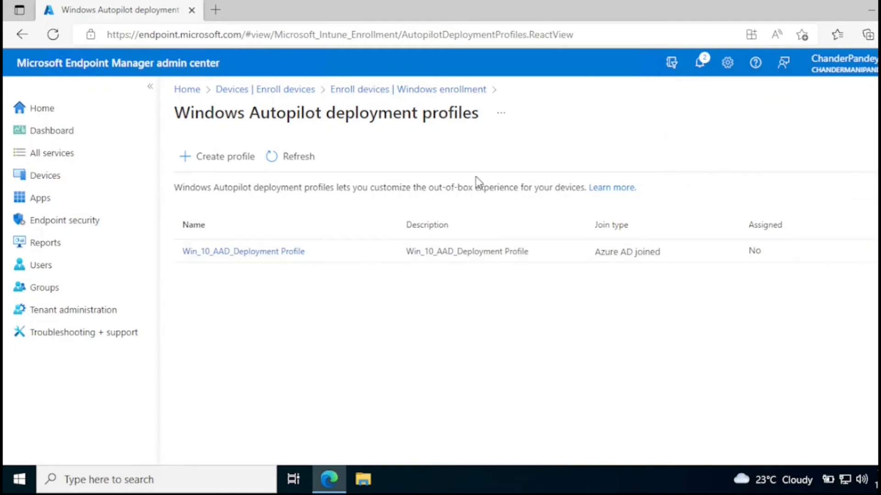
click(283, 161)
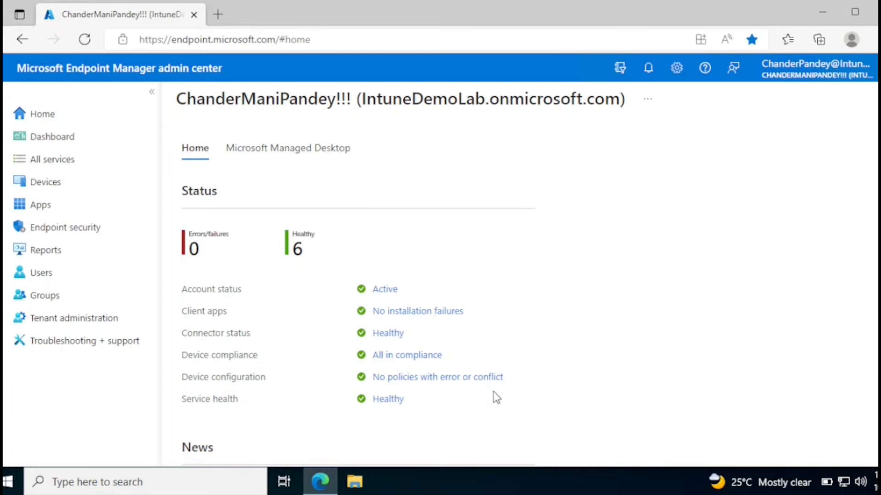
Go to Devices > Enroll devices > Enrollment Status Page and start creating a new status page profile
click(50, 183)
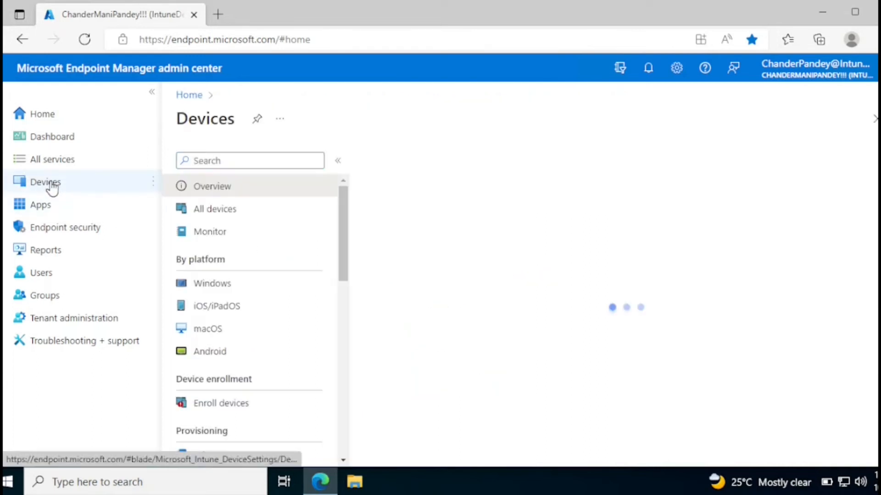
scroll(295, 297, down, 2)
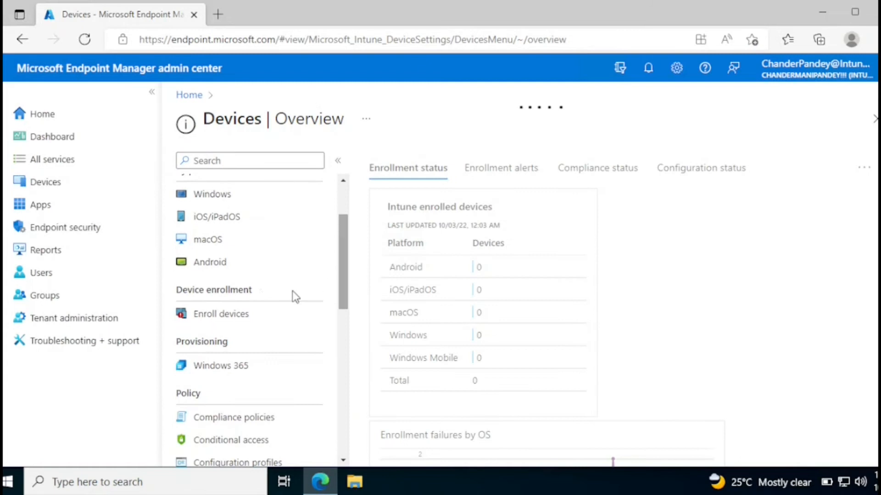
click(220, 317)
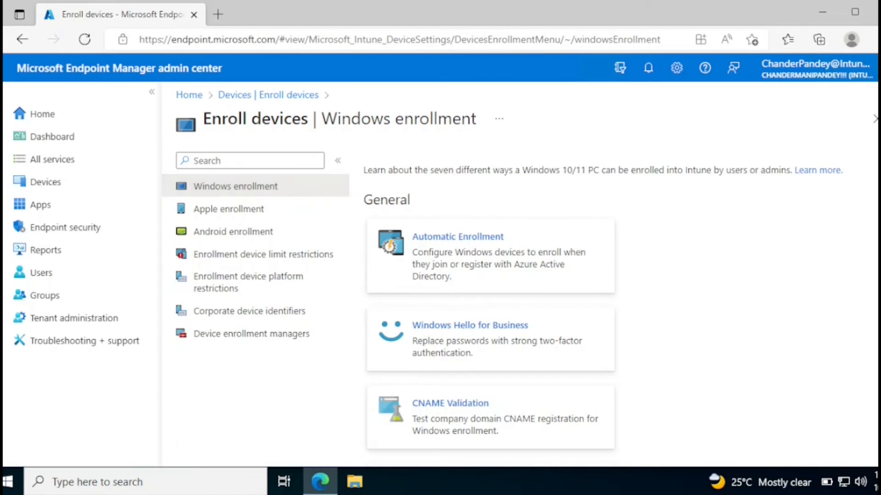
scroll(485, 445, down, 2)
click(472, 442)
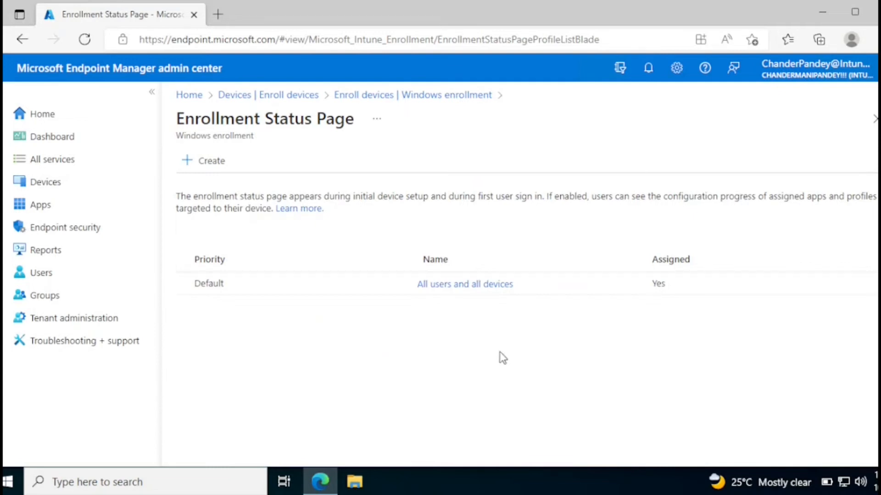
drag(514, 284, 412, 291)
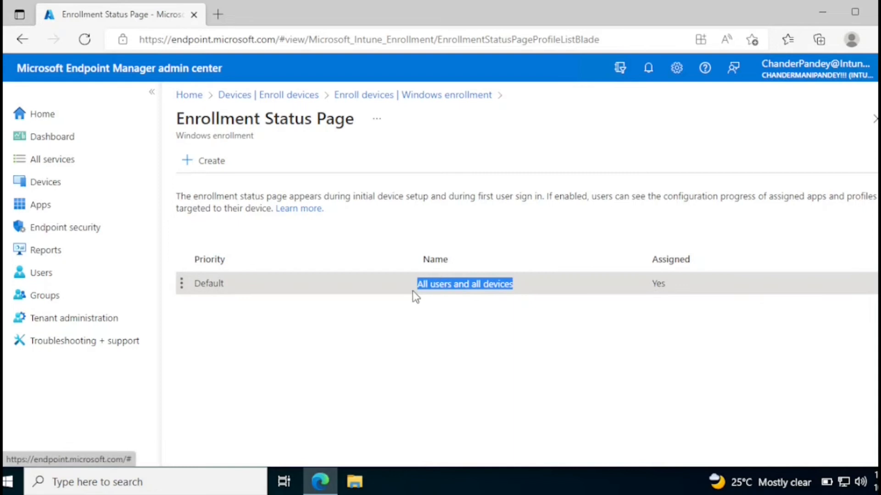
click(450, 329)
click(441, 288)
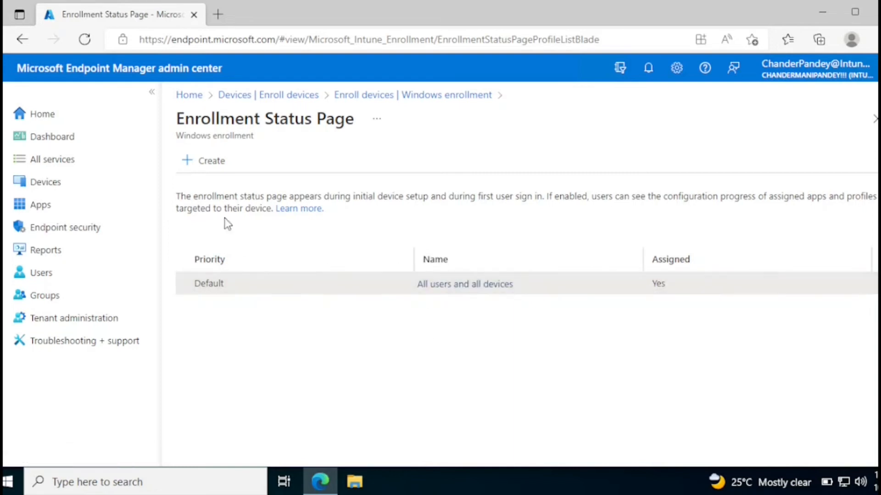
click(215, 160)
Name the Enrollment Status Page profile 'New ESP' and continue to its Settings
click(365, 204)
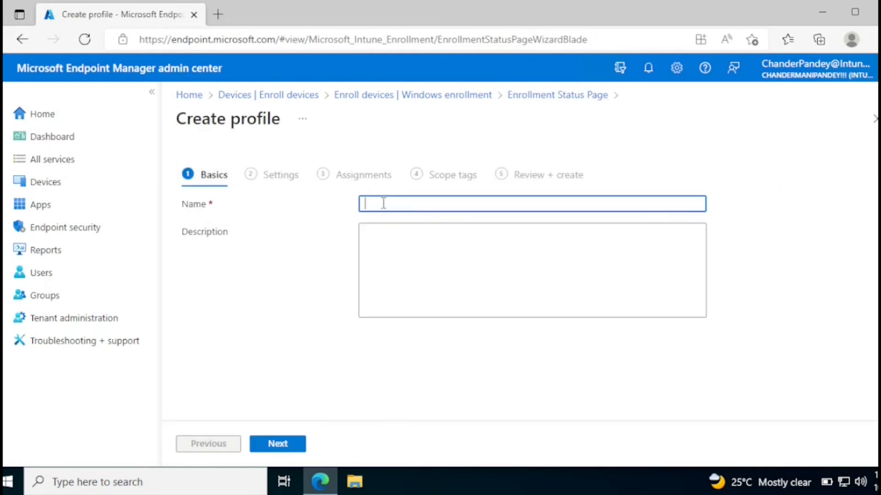
text(New One)
key(BackSpace)
key(BackSpace)
key(BackSpace)
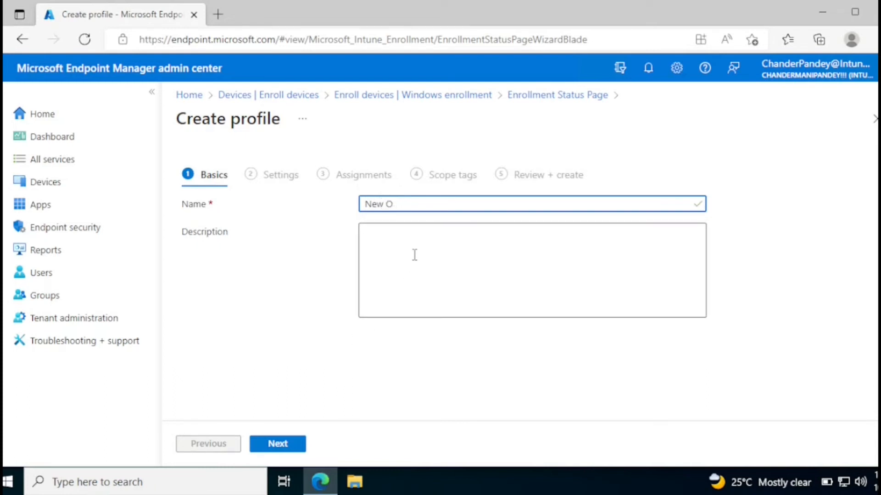
text(ESP)
click(287, 444)
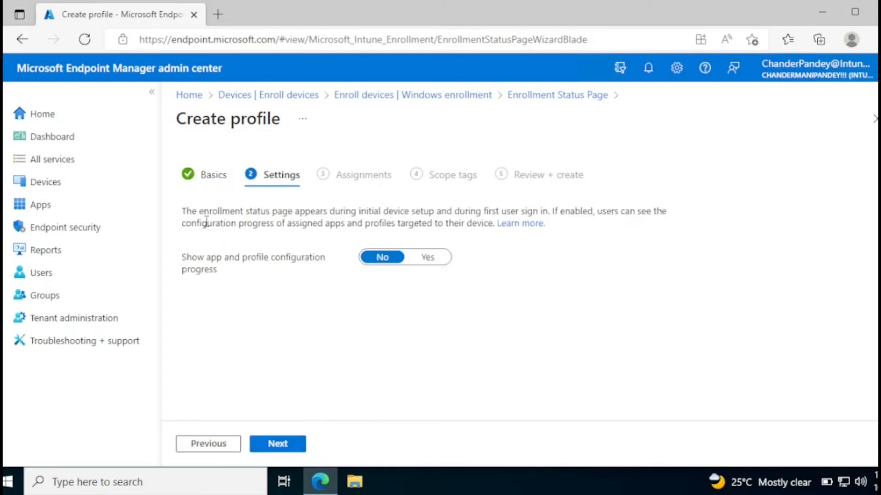
Set 'Show app and profile configuration progress' to Yes
drag(185, 215, 437, 214)
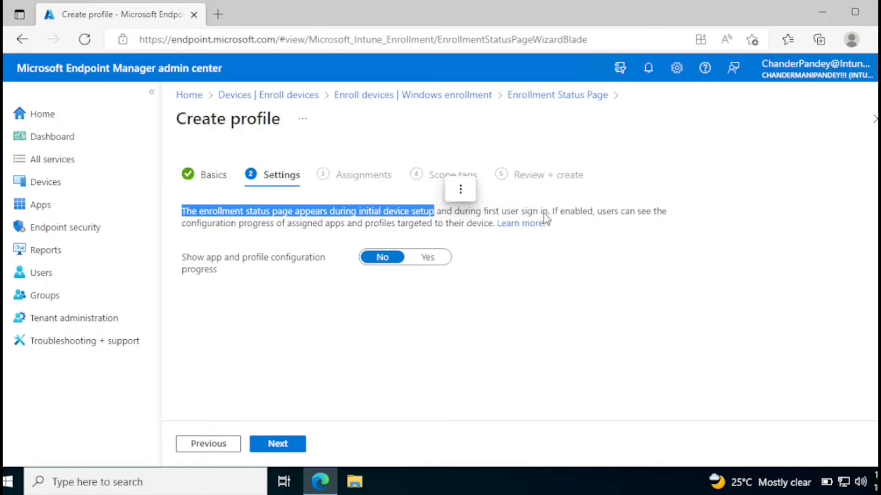
click(438, 260)
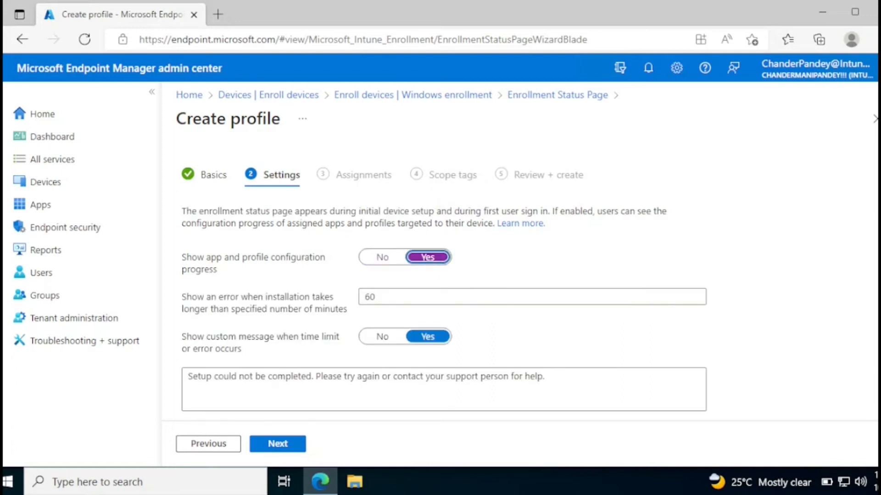
scroll(443, 287, down, 1)
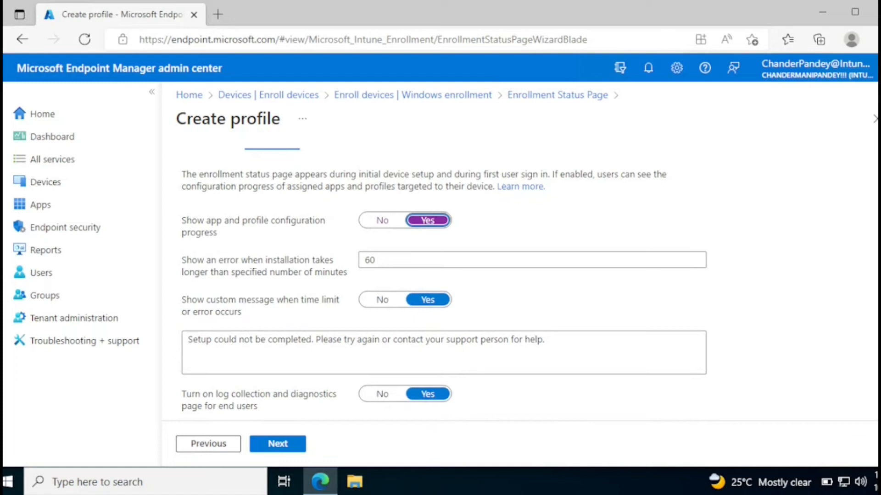
scroll(489, 248, down, 1)
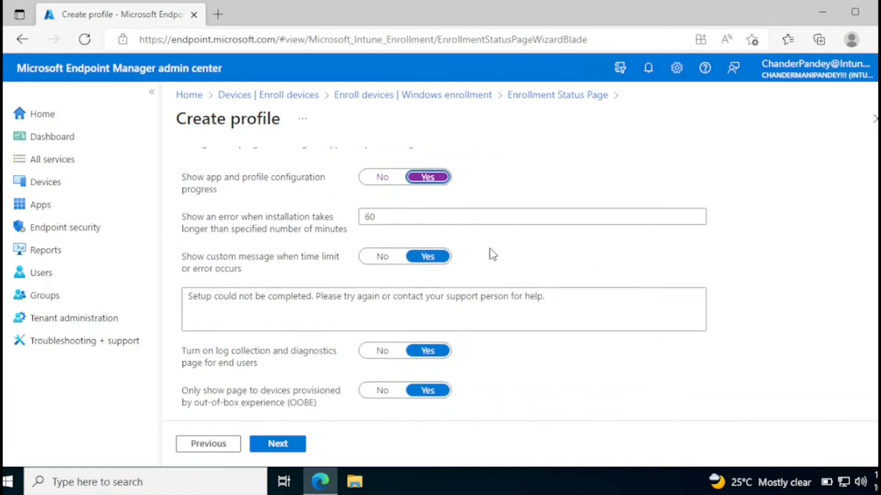
Raise the installation error timeout from 60 to 90 minutes
drag(183, 220, 344, 236)
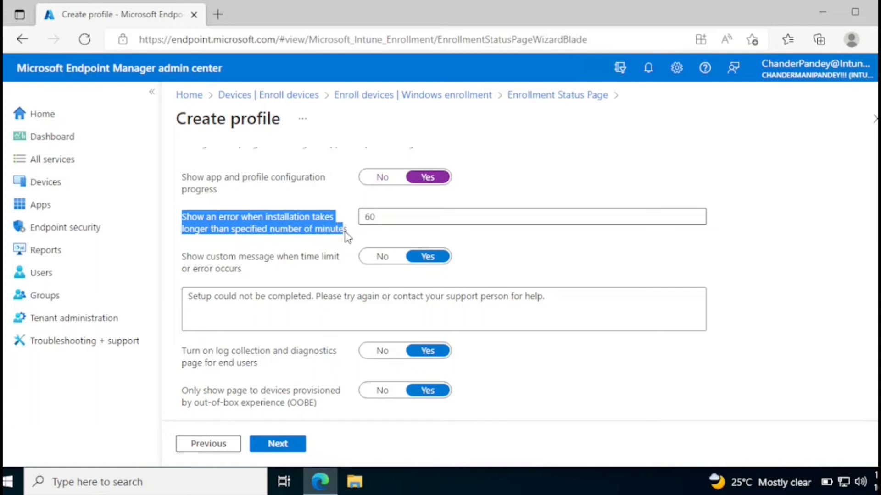
click(396, 221)
drag(395, 221, 365, 218)
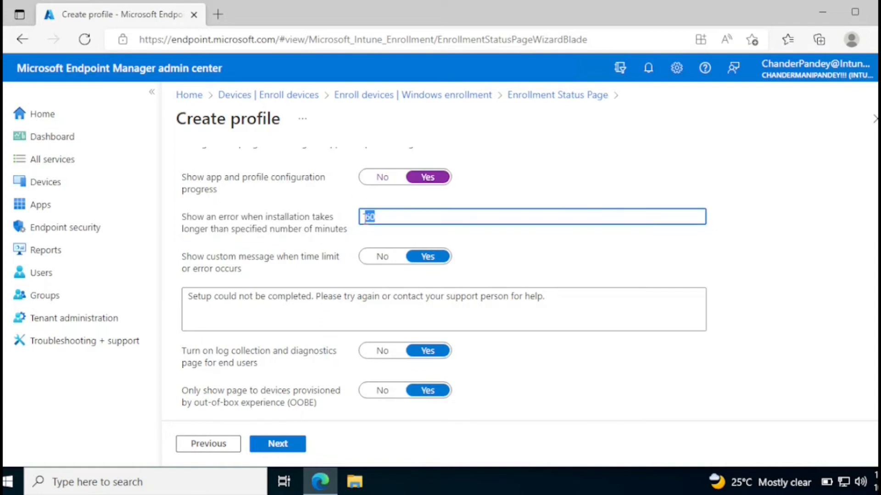
click(391, 219)
key(BackSpace)
key(BackSpace)
text(90)
scroll(634, 324, down, 1)
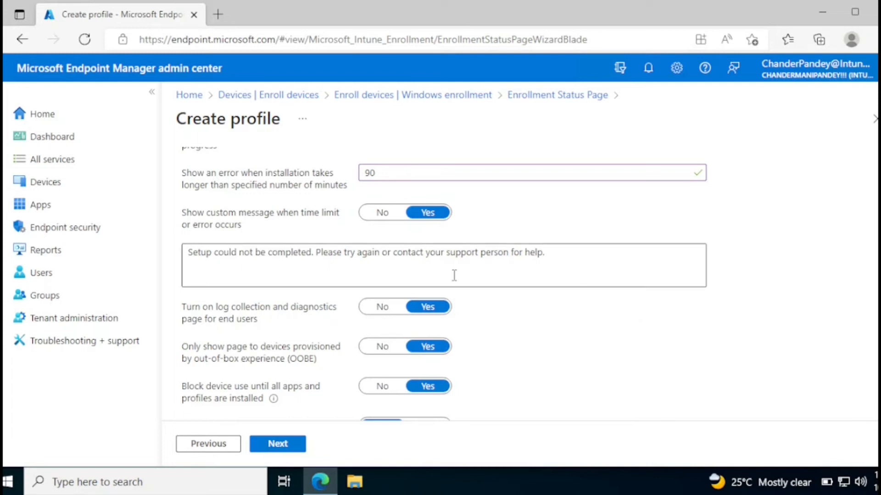
Keep device use blocked until apps install and let users reset the device after installation errors
scroll(270, 276, down, 1)
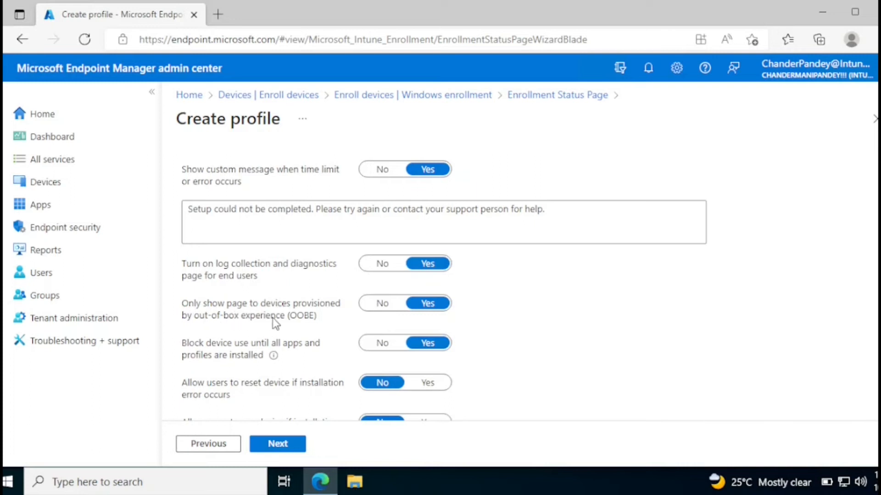
scroll(444, 284, down, 1)
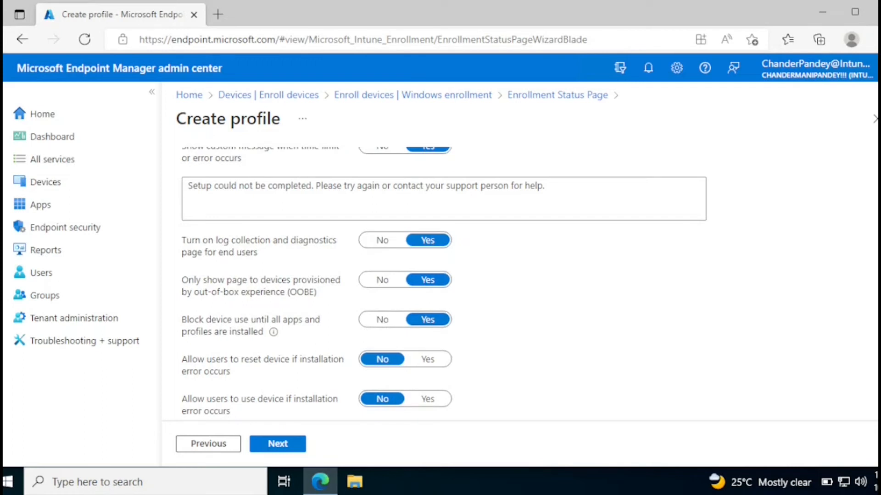
scroll(557, 254, down, 1)
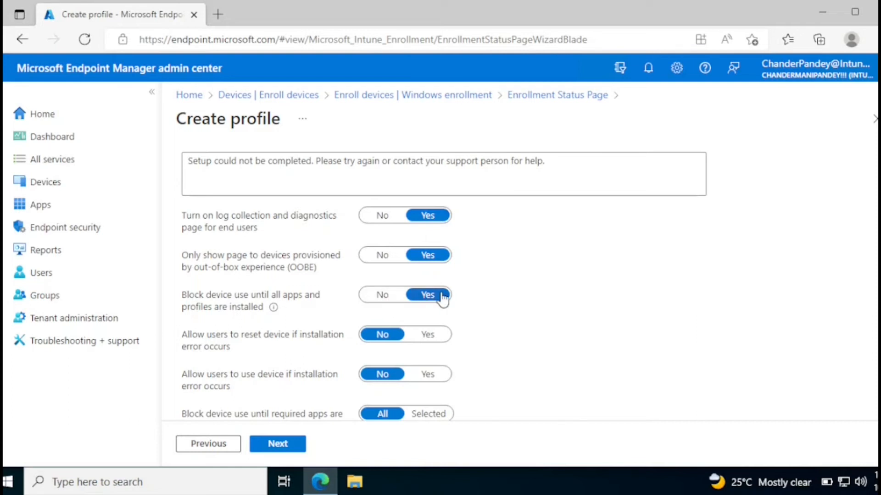
click(384, 297)
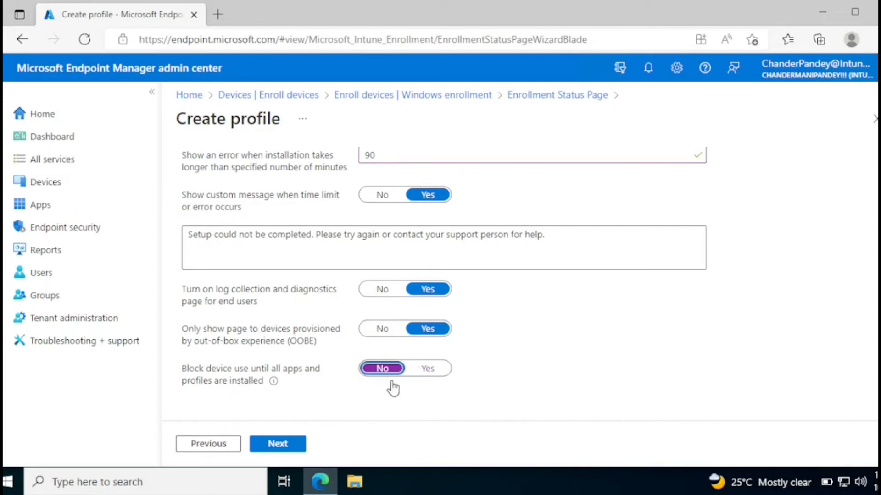
click(429, 371)
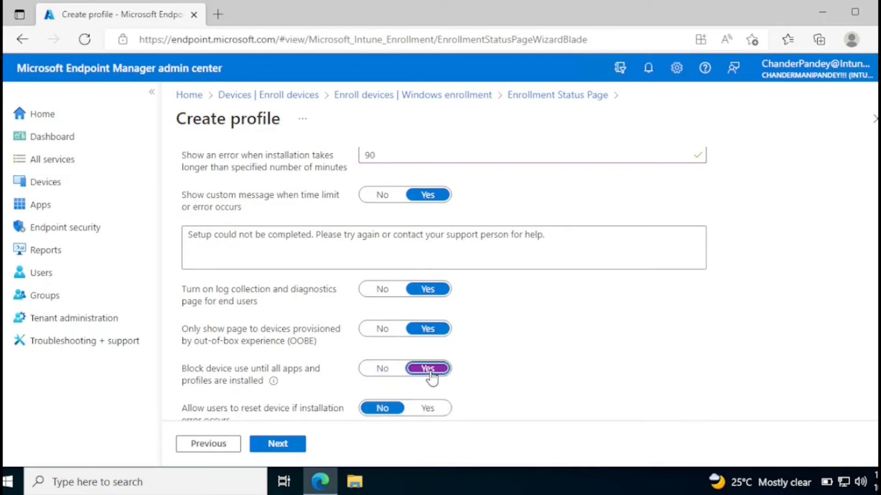
scroll(782, 308, down, 1)
scroll(374, 282, down, 2)
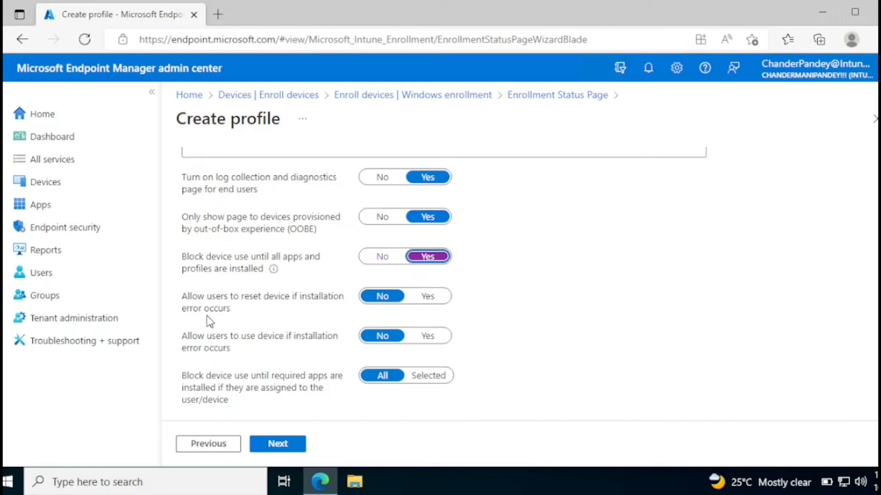
click(427, 297)
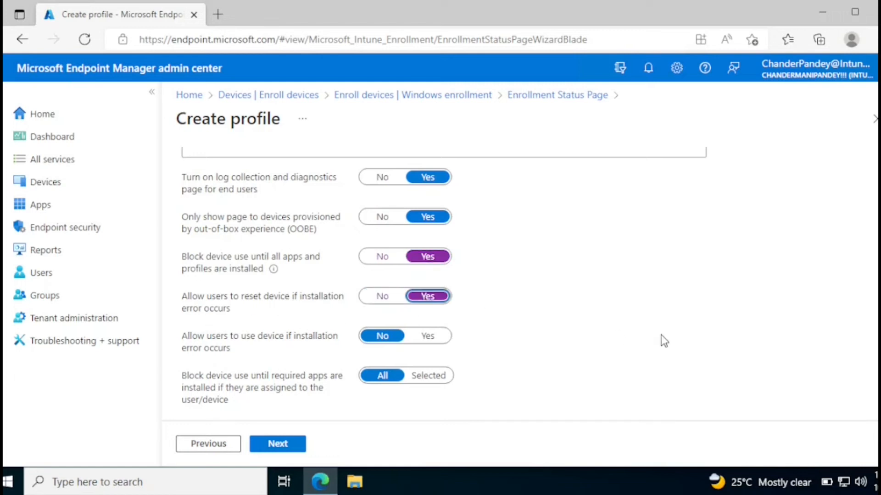
scroll(464, 328, down, 1)
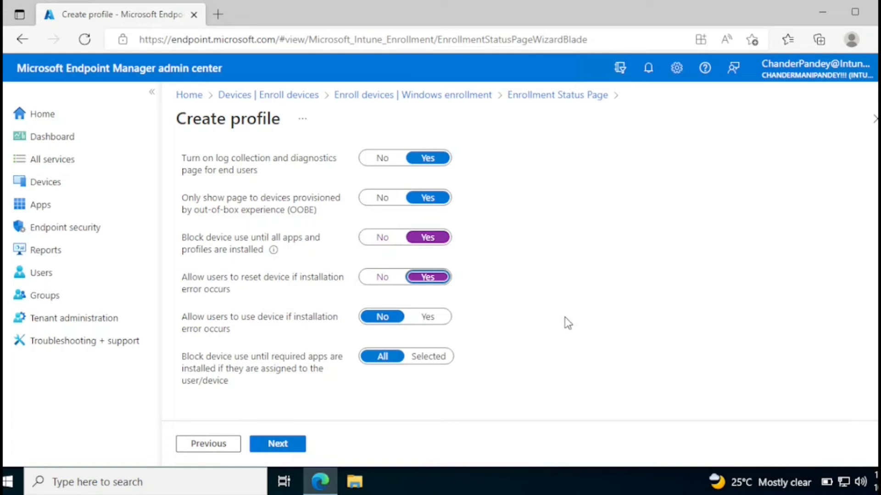
Allow device use after errors and block only until Google Chrome and VLC media player install
click(436, 324)
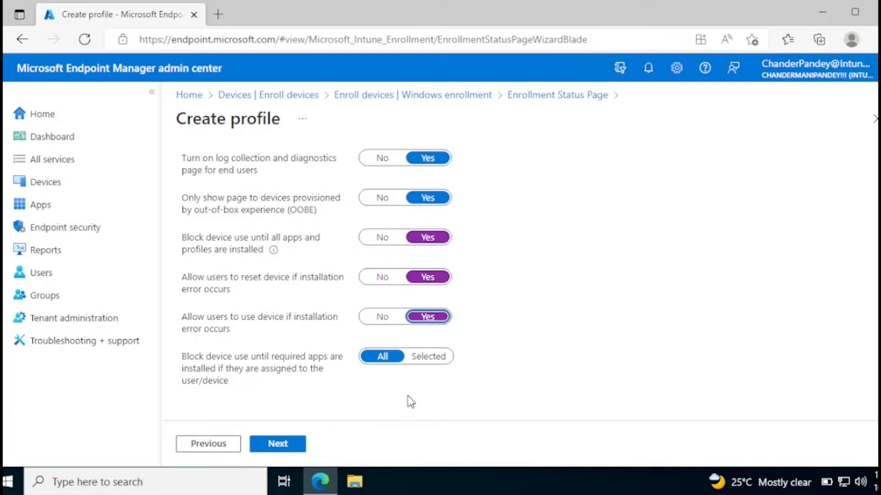
click(433, 356)
scroll(849, 315, down, 2)
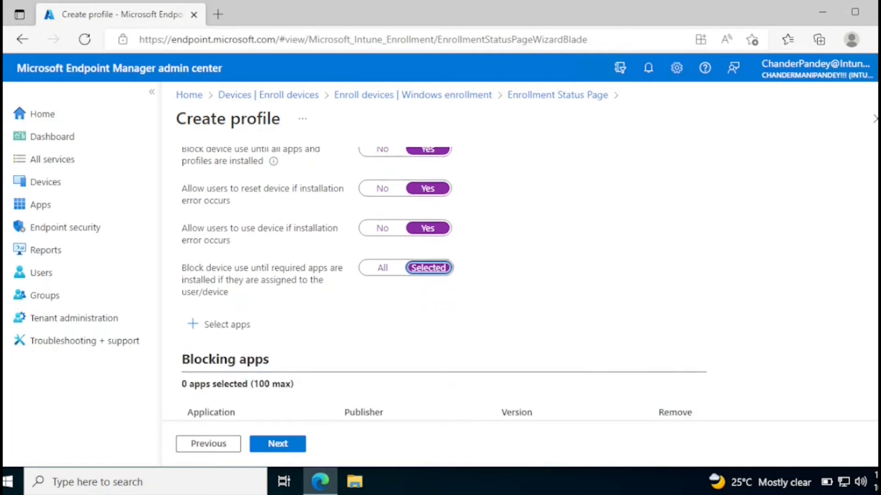
scroll(769, 350, down, 1)
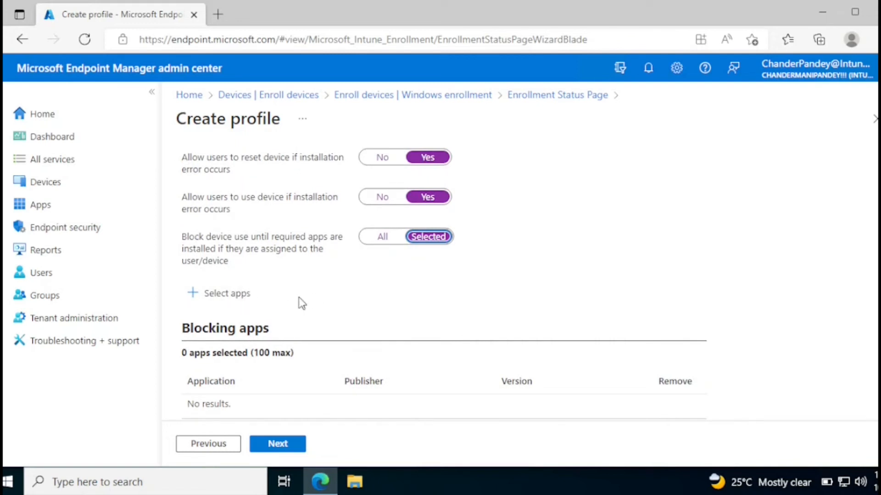
click(207, 303)
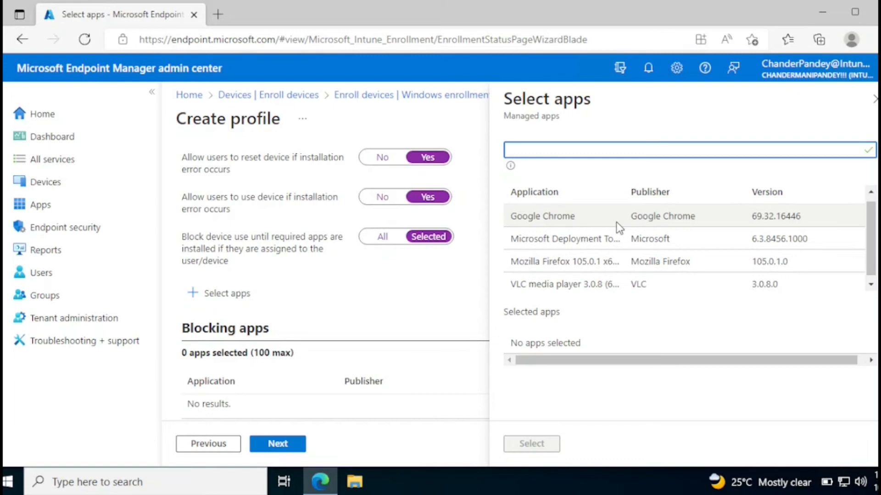
click(615, 222)
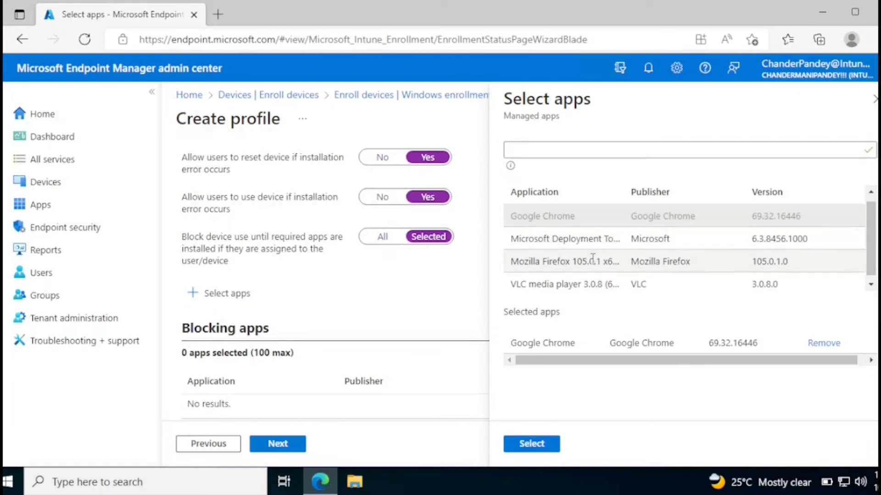
click(564, 283)
click(532, 444)
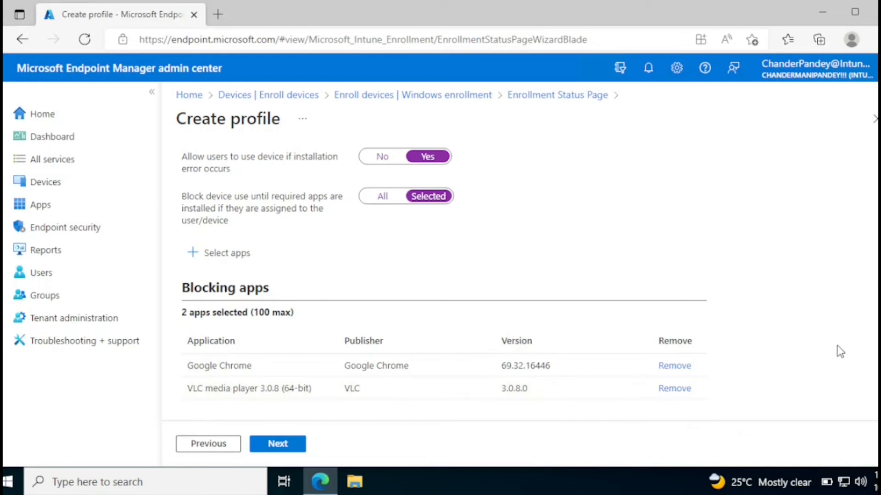
Assign New ESP to all devices, skip scope tags, and create the profile
click(282, 448)
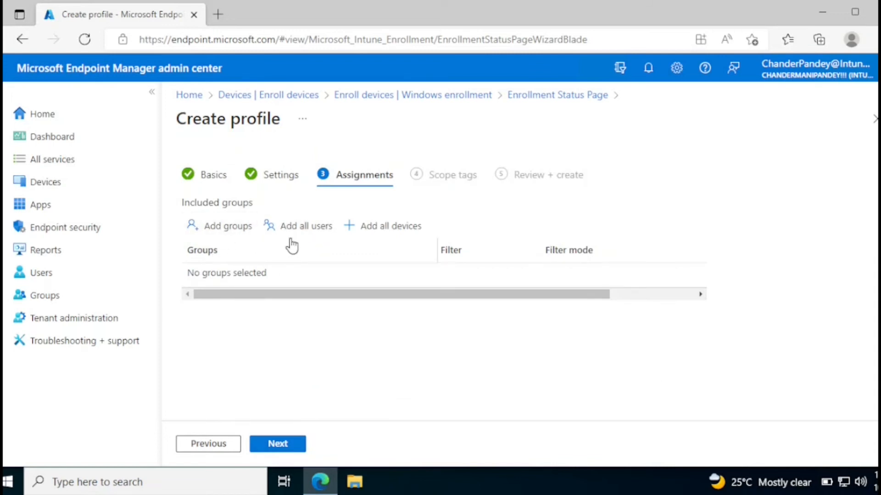
click(396, 234)
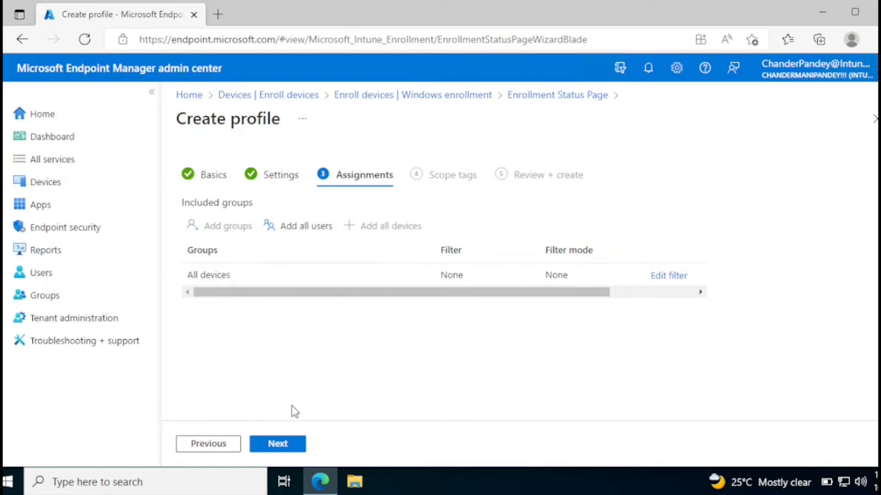
click(285, 449)
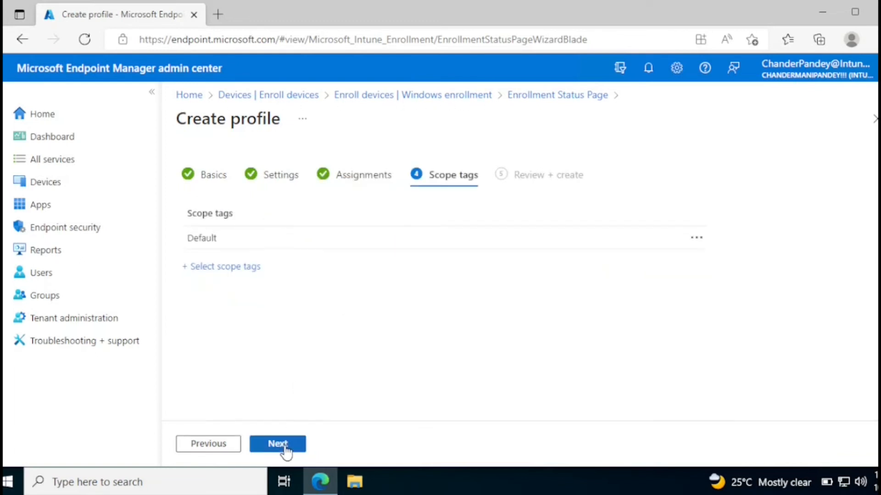
click(286, 447)
scroll(439, 275, down, 7)
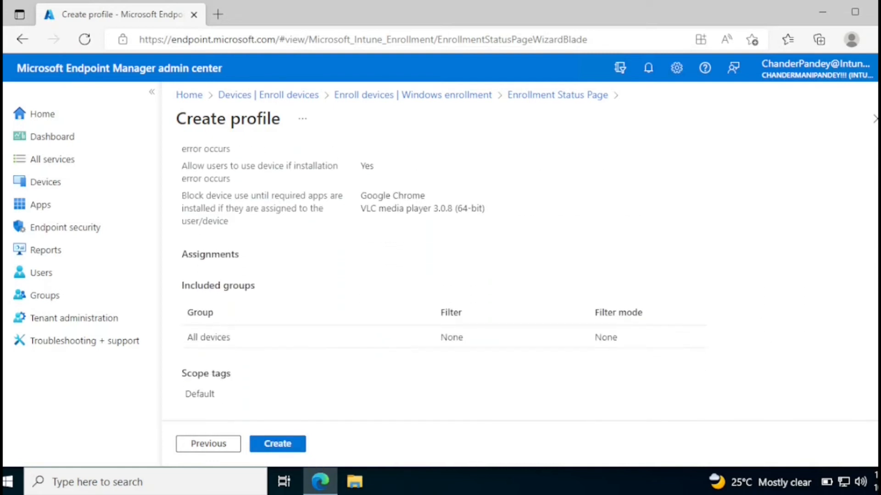
click(277, 445)
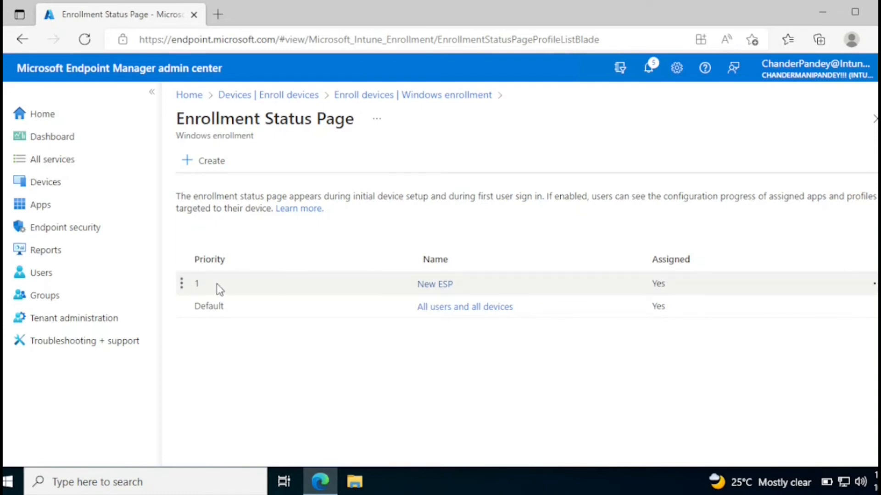
Create a second enrollment status profile named 'DC TSET' with default settings and no assignments
click(208, 166)
click(389, 202)
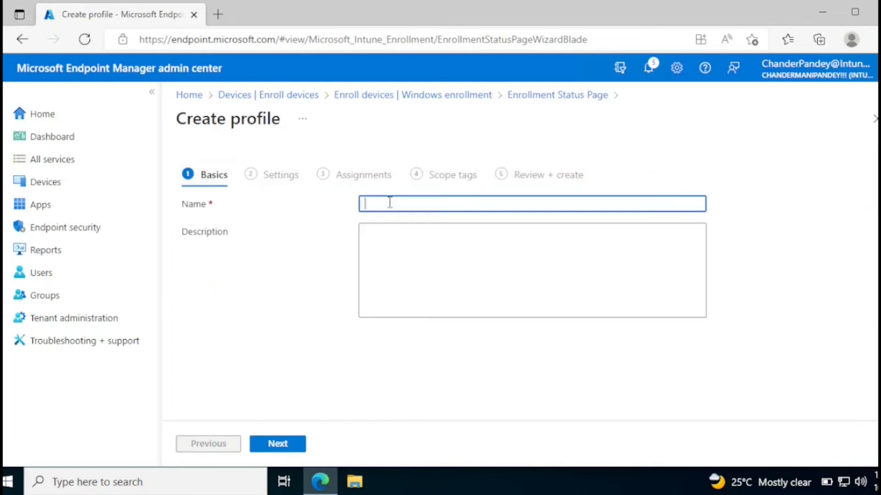
text(DC TSET)
click(260, 450)
click(267, 448)
click(267, 447)
click(271, 449)
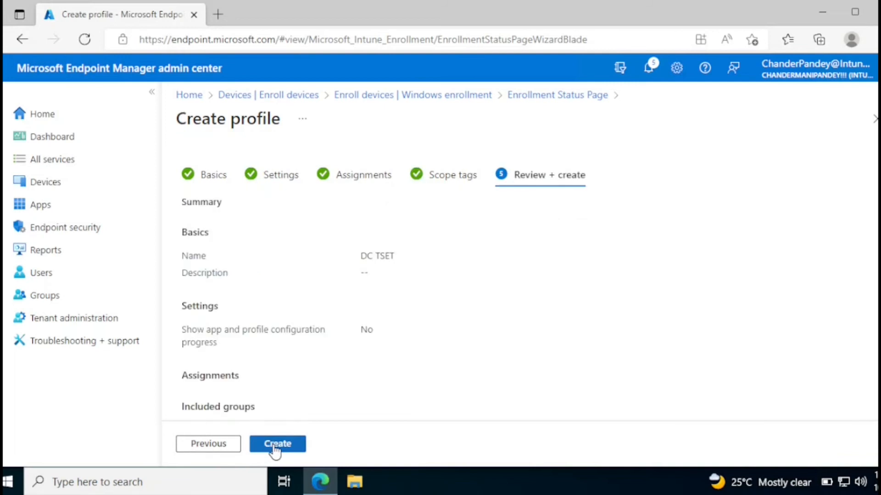
click(275, 448)
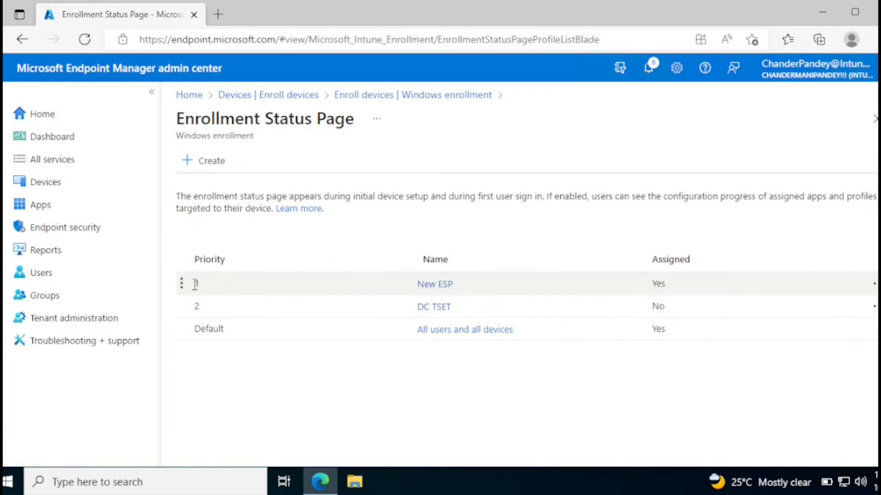
Drag New ESP to a different position in the profile priority order
drag(183, 281, 182, 304)
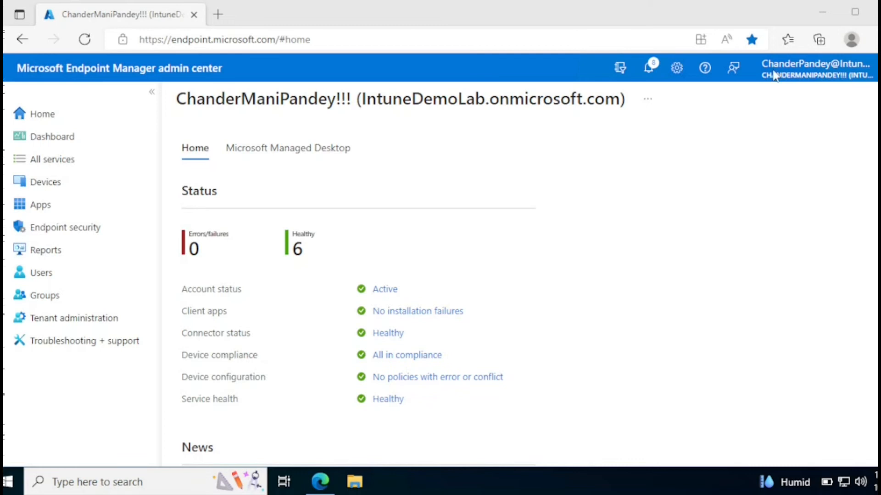
Launch Windows PowerShell ISE as administrator from the taskbar search for 'power'
click(823, 15)
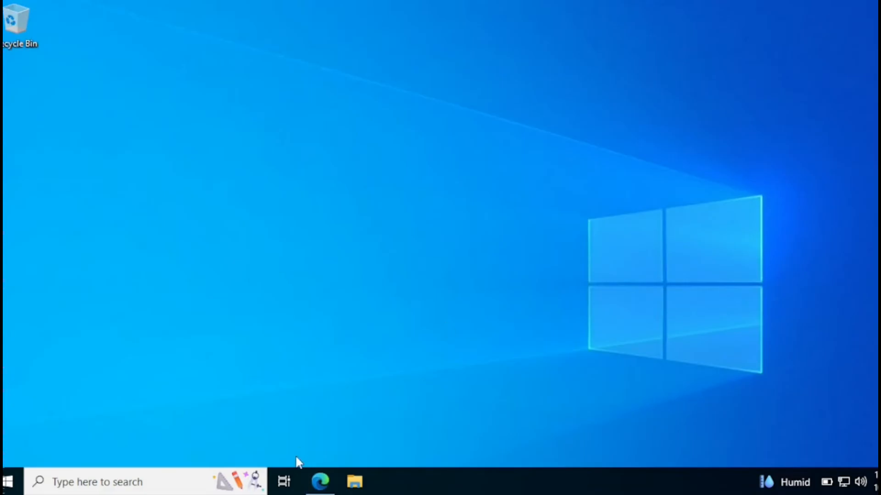
click(182, 481)
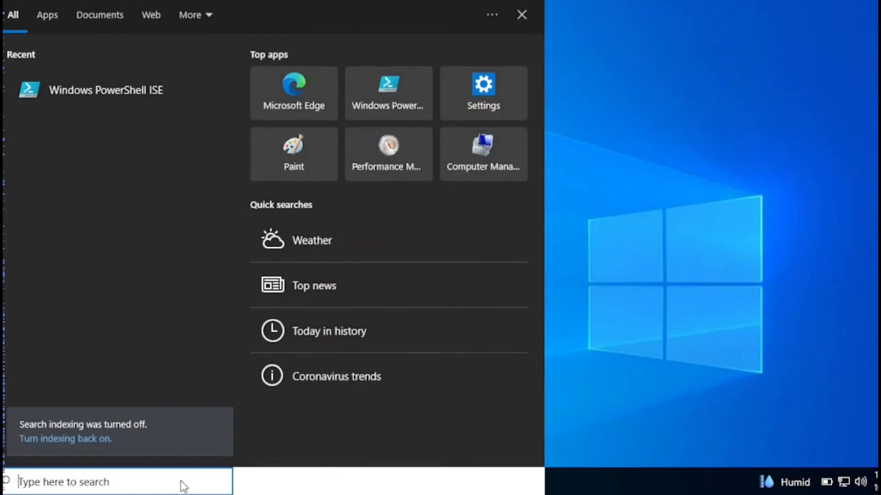
text(po)
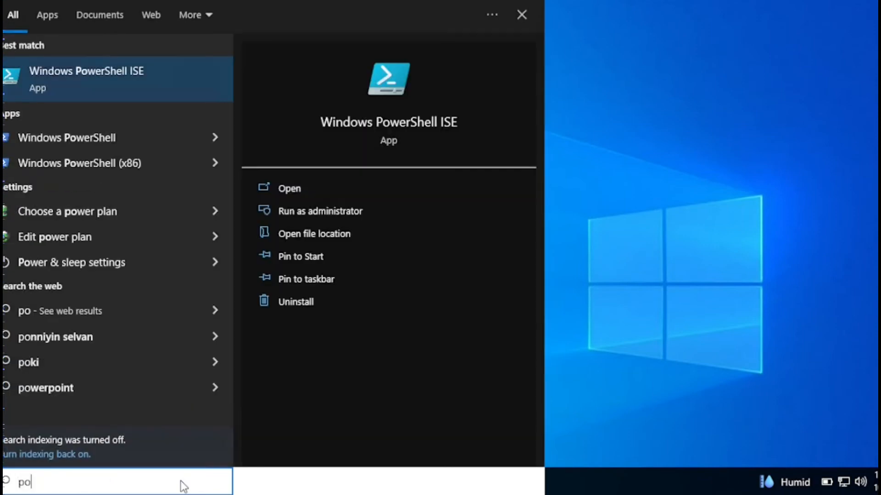
text(wer)
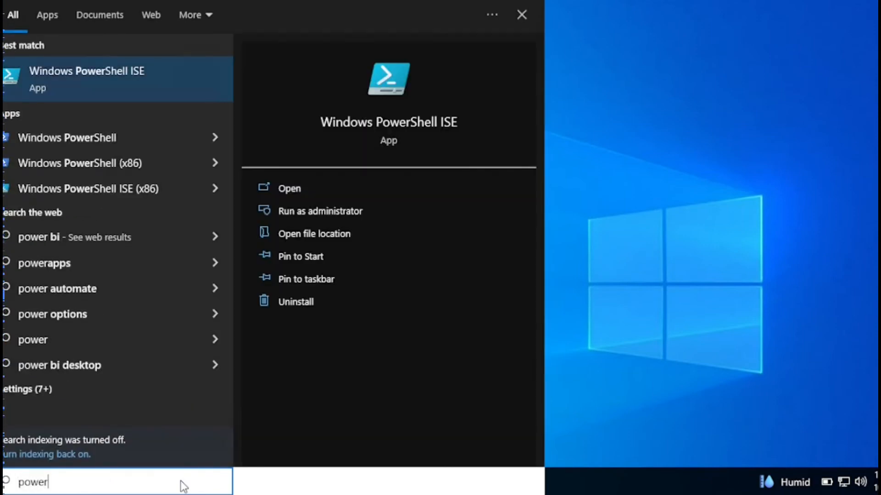
click(179, 87)
right_click(180, 91)
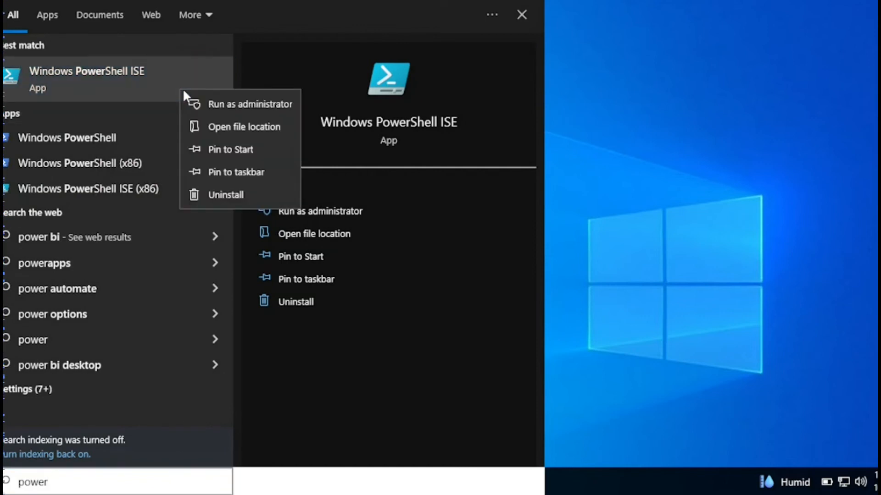
click(221, 102)
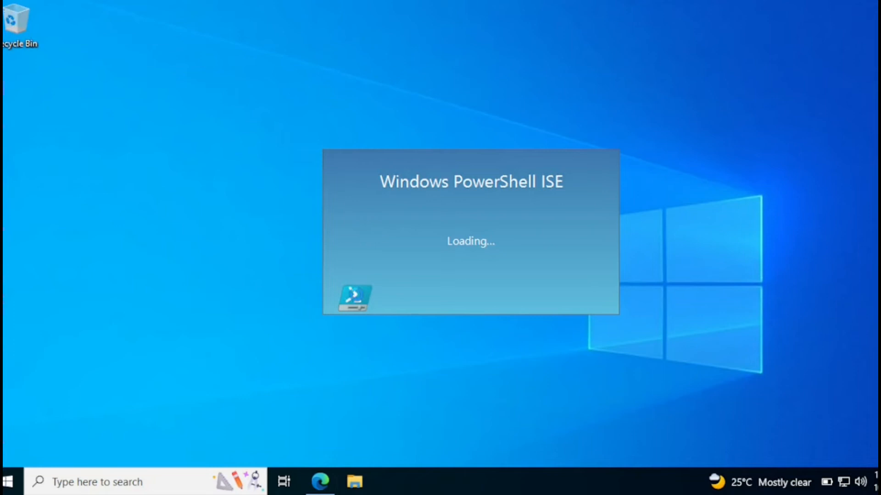
click(318, 490)
Search the web for Autopilot device registration and open the Microsoft Learn 'Manually register devices' article
click(216, 12)
click(249, 41)
text(Autopilot Devcie Registration)
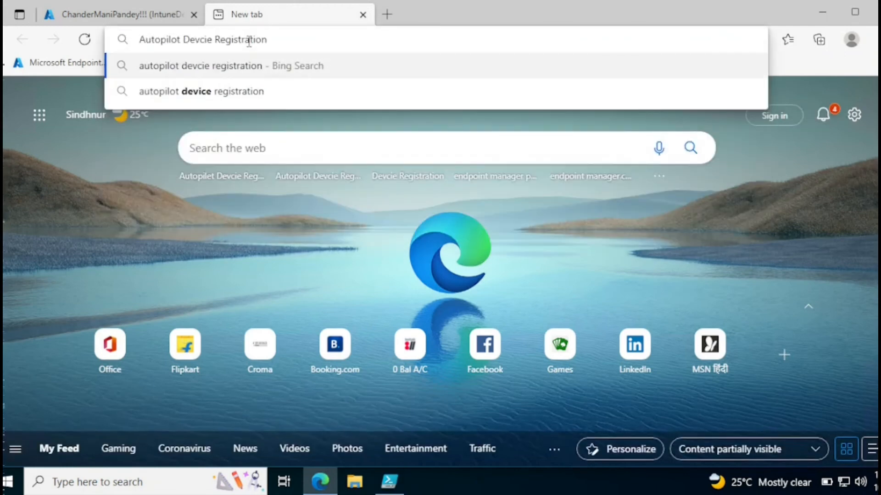
key(Return)
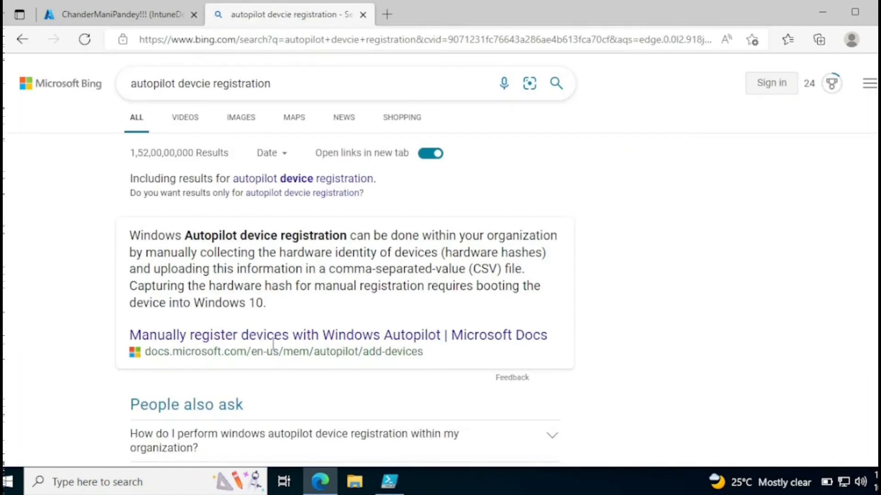
click(274, 340)
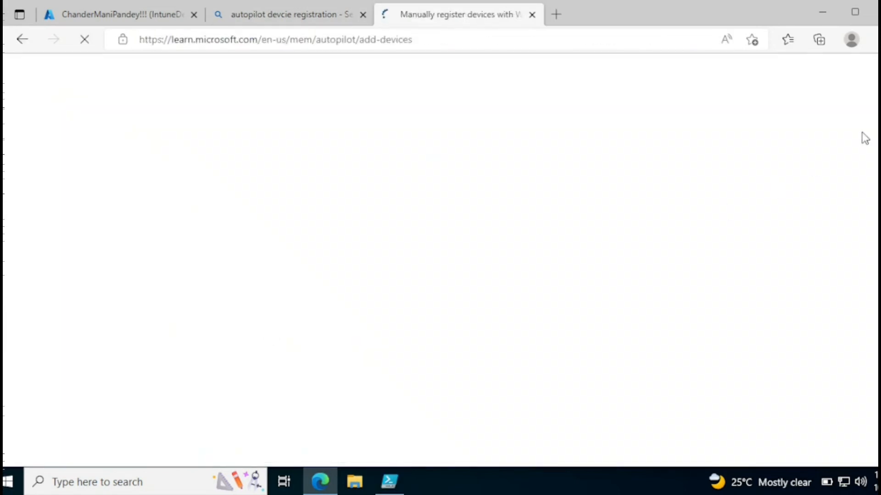
Select the article's PowerShell hardware-hash command block for copying
scroll(867, 135, down, 6)
scroll(446, 260, down, 20)
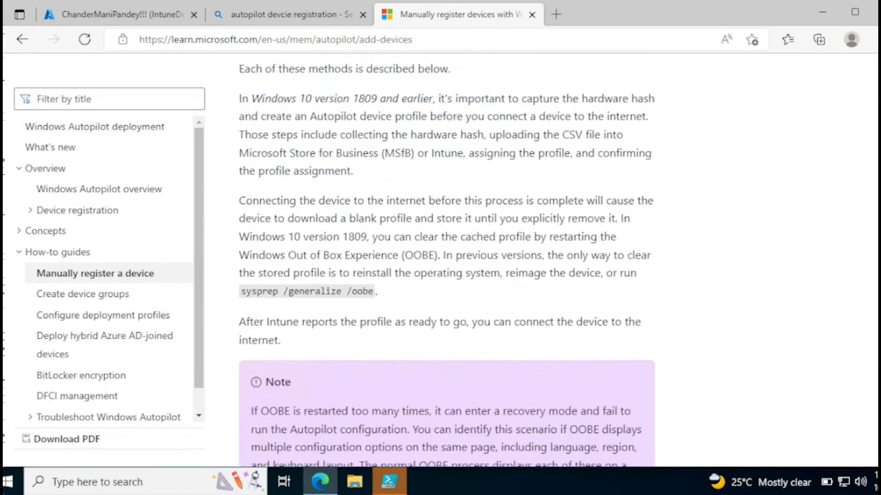
scroll(447, 260, down, 15)
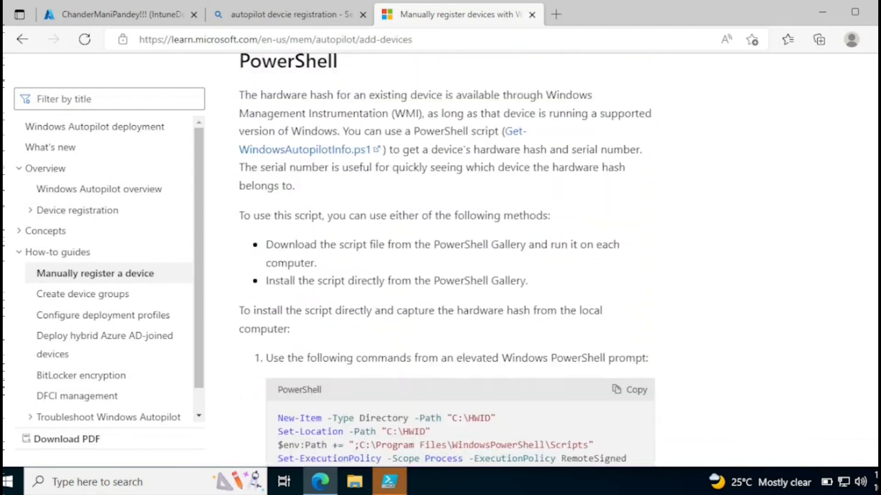
scroll(447, 260, down, 3)
drag(585, 333, 279, 258)
right_click(280, 258)
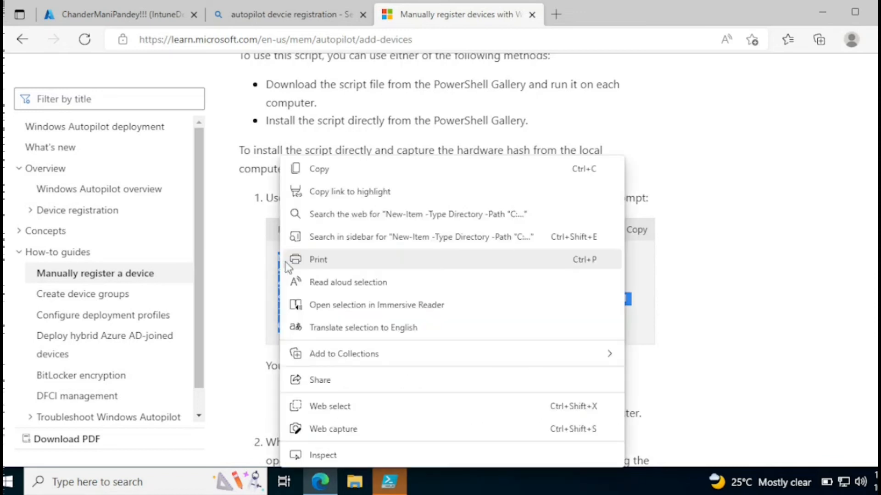
Copy the PowerShell commands and paste them into a new PowerShell ISE script pane
click(326, 169)
click(389, 481)
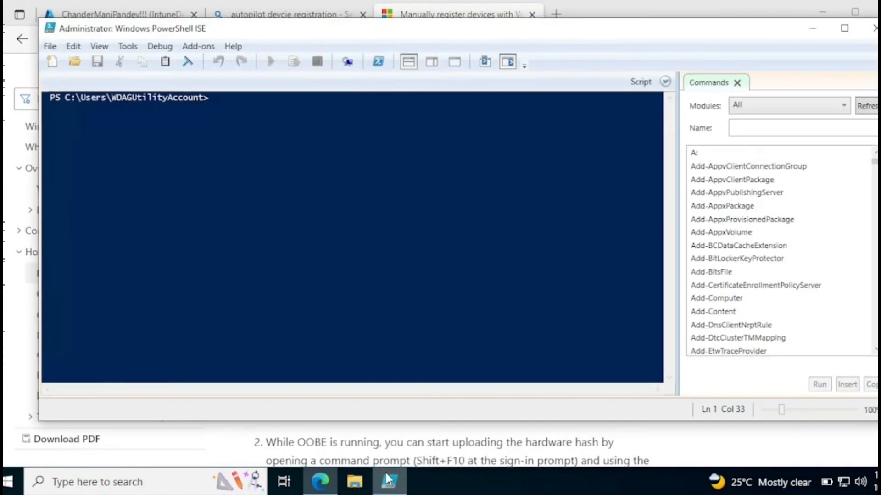
click(455, 64)
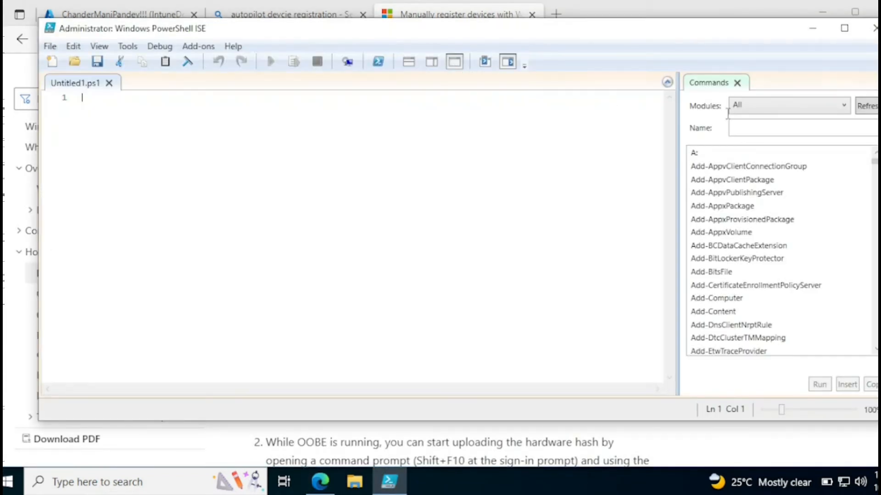
click(507, 62)
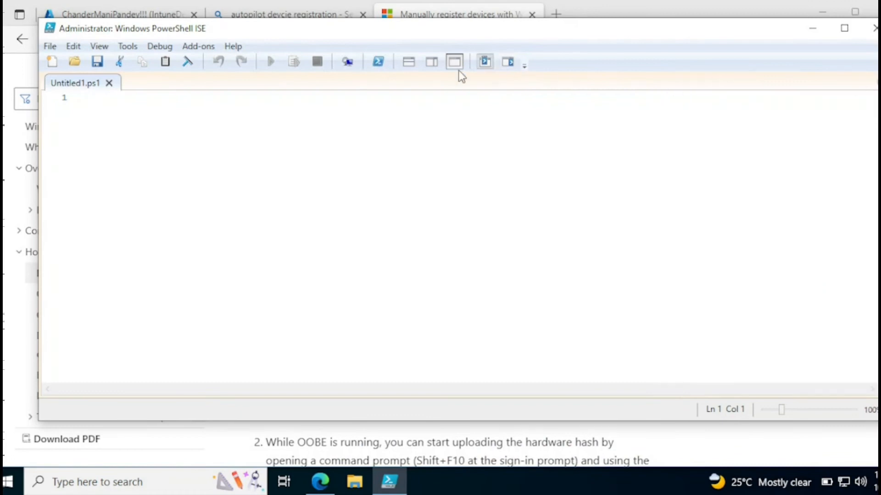
click(410, 62)
key(ctrl+v)
Run all six script lines to save the hardware hash to C:\HWID\AutopilotHWID.csv
drag(312, 98, 83, 101)
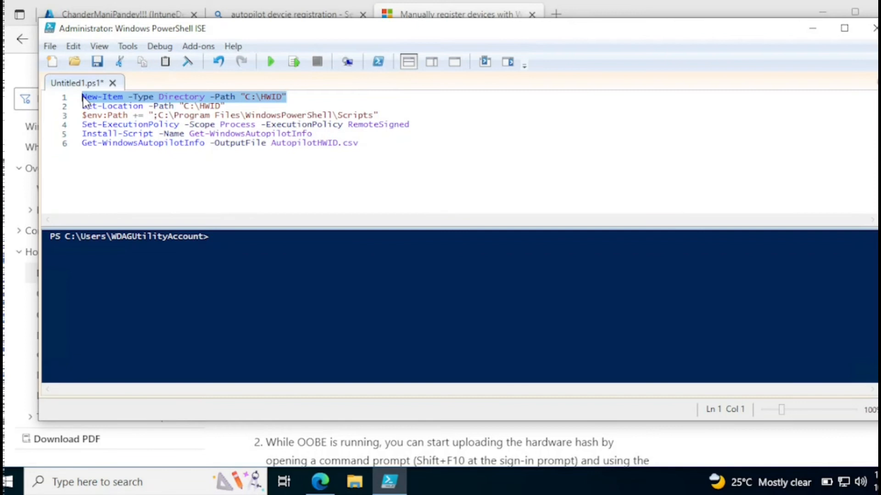
drag(228, 106, 180, 106)
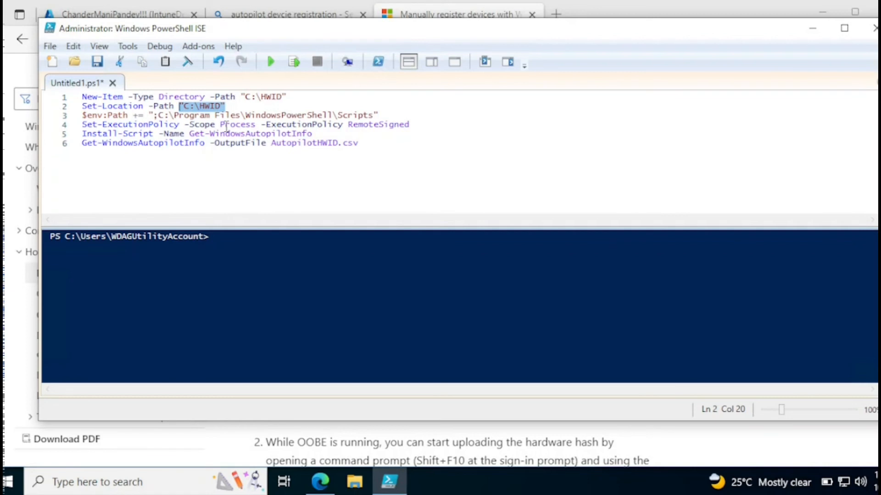
drag(317, 134, 191, 132)
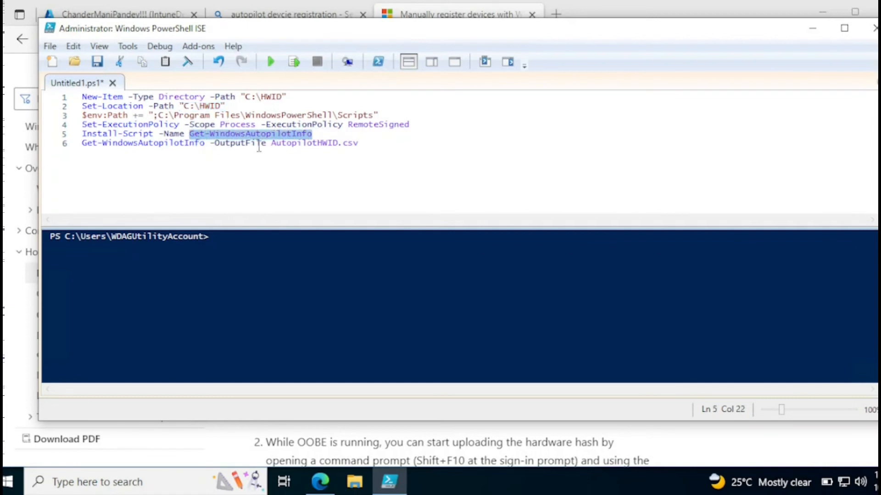
click(385, 157)
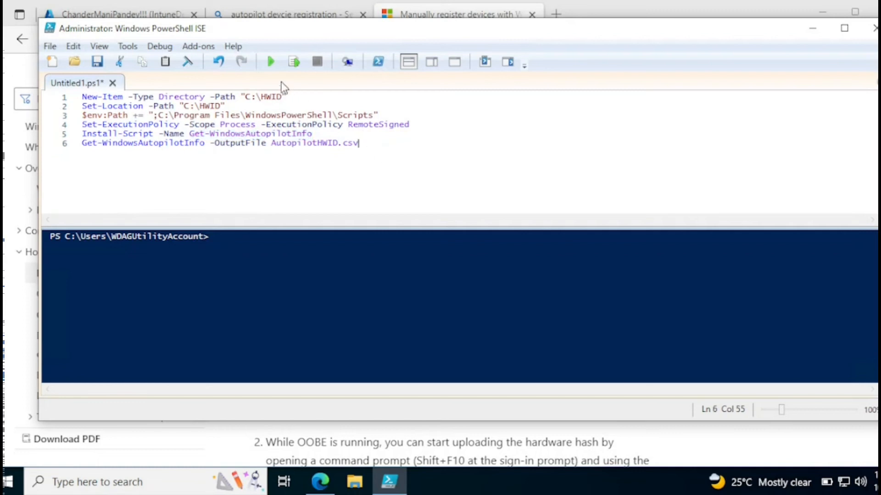
drag(359, 142, 82, 97)
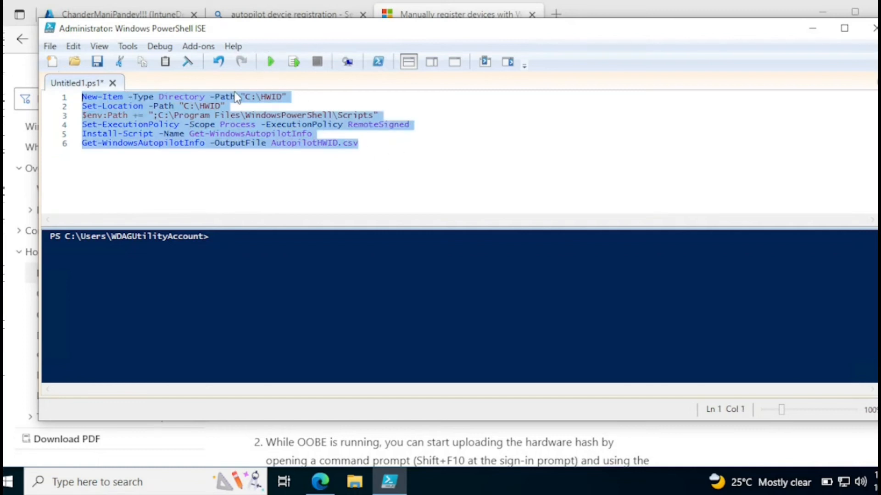
click(272, 60)
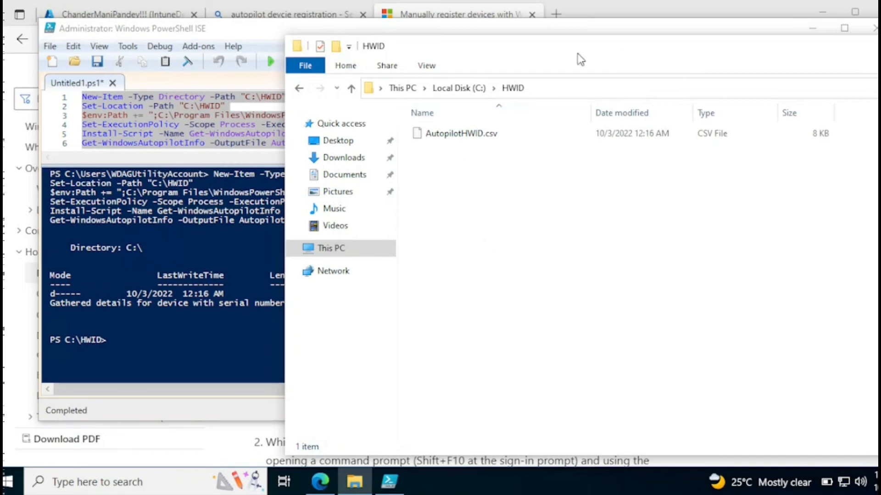
Check the HWID folder for AutopilotHWID.csv, minimize ISE, and return to Edge
drag(451, 62, 275, 90)
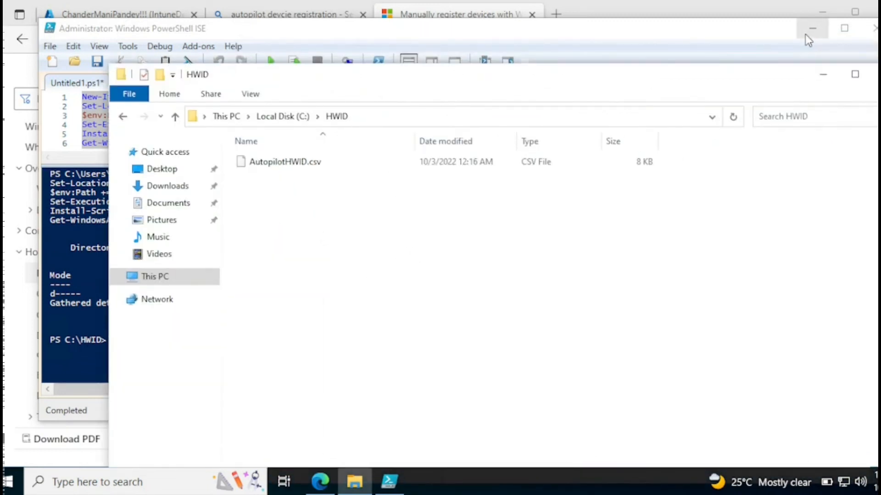
click(750, 37)
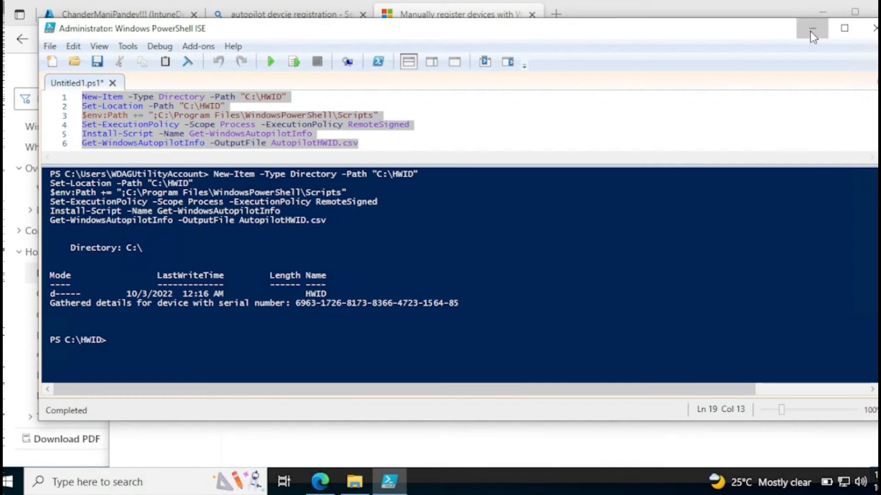
click(811, 29)
click(321, 482)
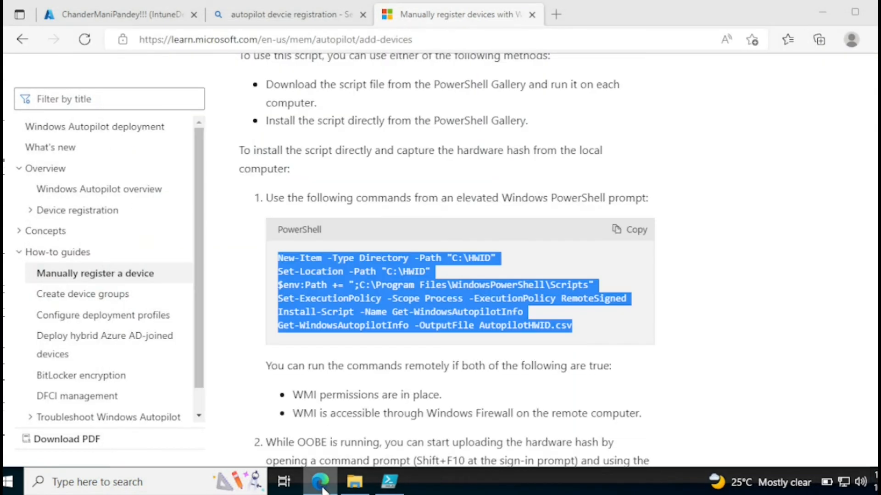
Go to the Windows Autopilot devices list under Devices > Enroll devices > Windows enrollment
click(129, 17)
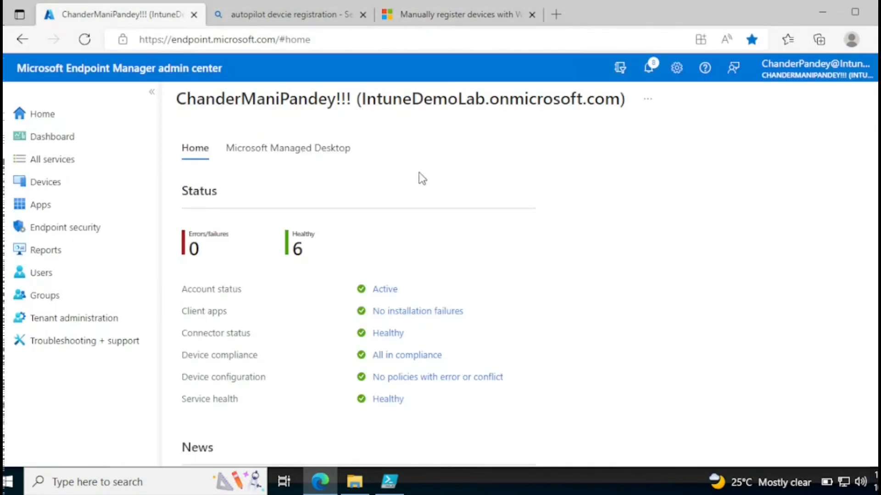
click(59, 189)
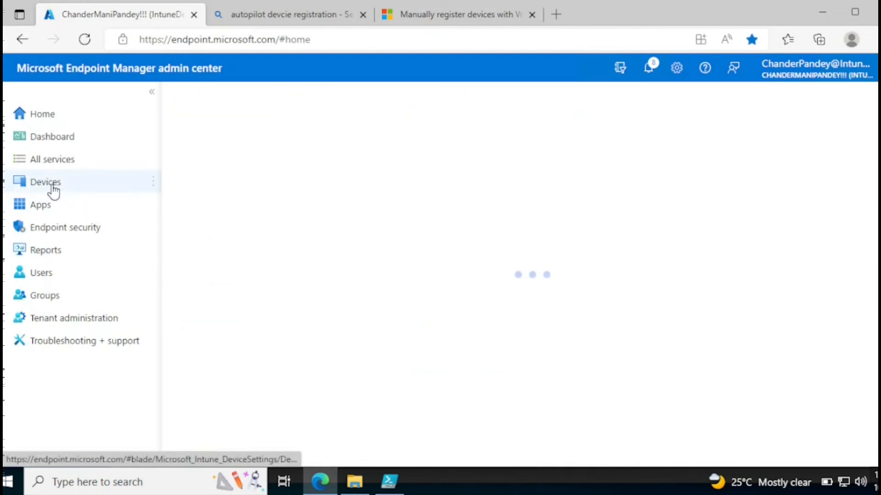
scroll(342, 275, down, 2)
scroll(276, 302, down, 1)
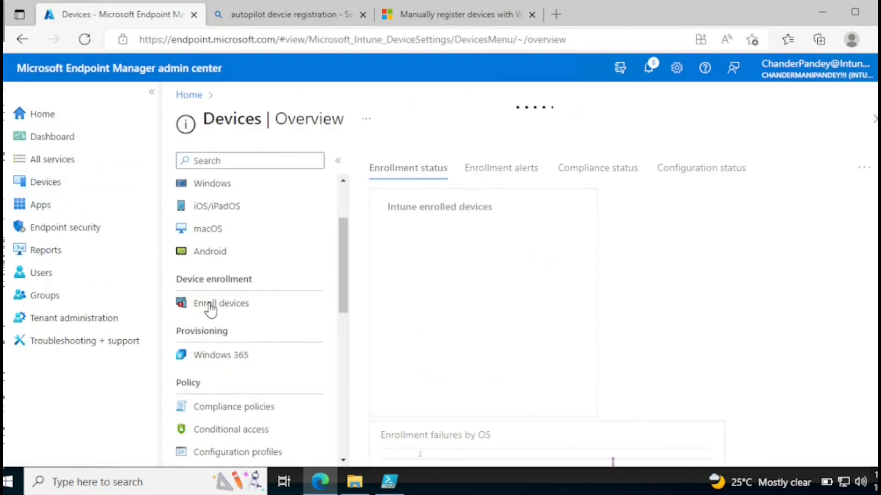
click(222, 306)
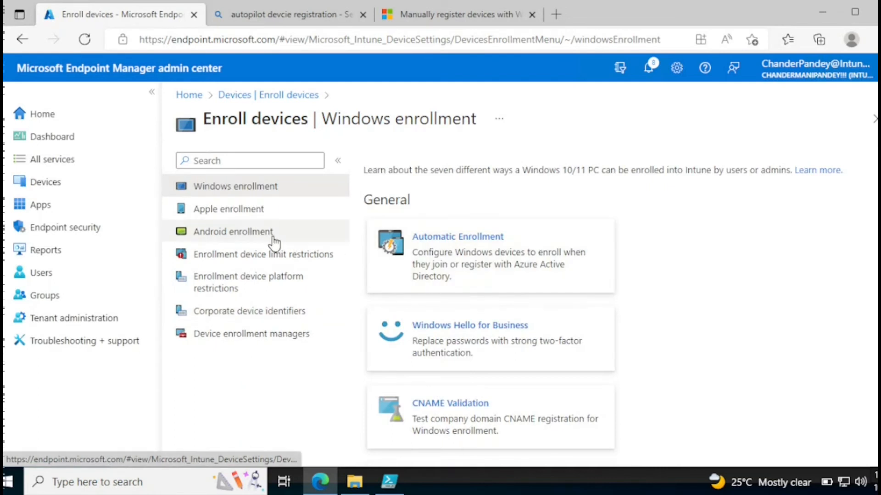
scroll(858, 409, down, 5)
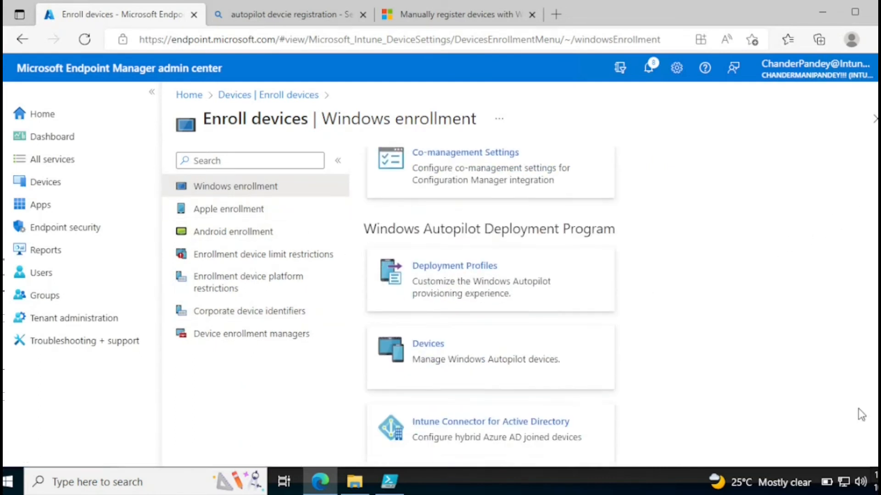
click(477, 342)
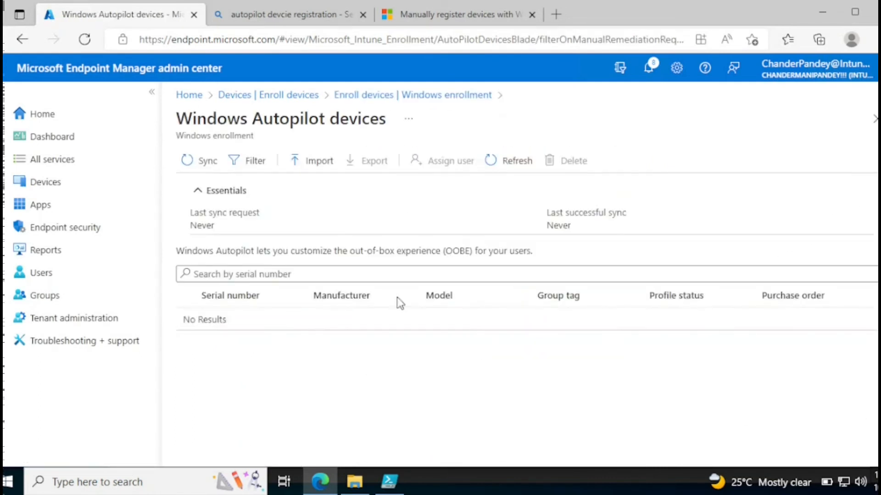
Import C:\HWID\AutopilotHWID.csv into Windows Autopilot devices
click(327, 161)
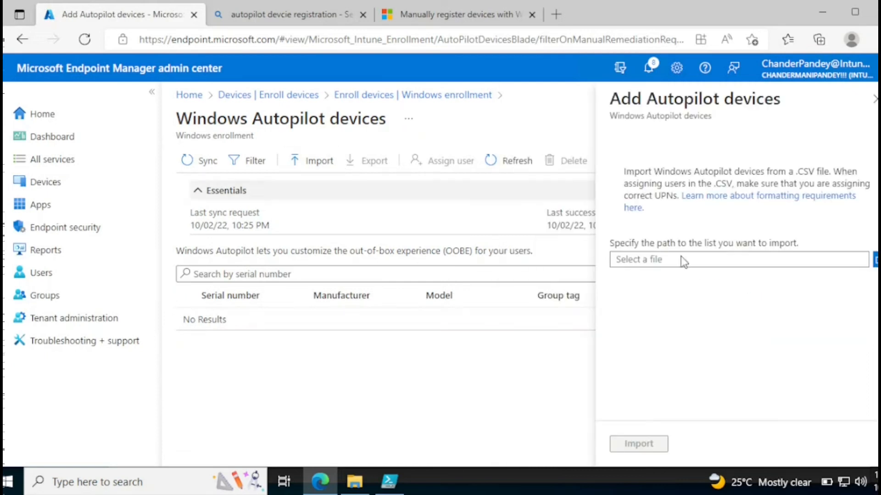
click(874, 259)
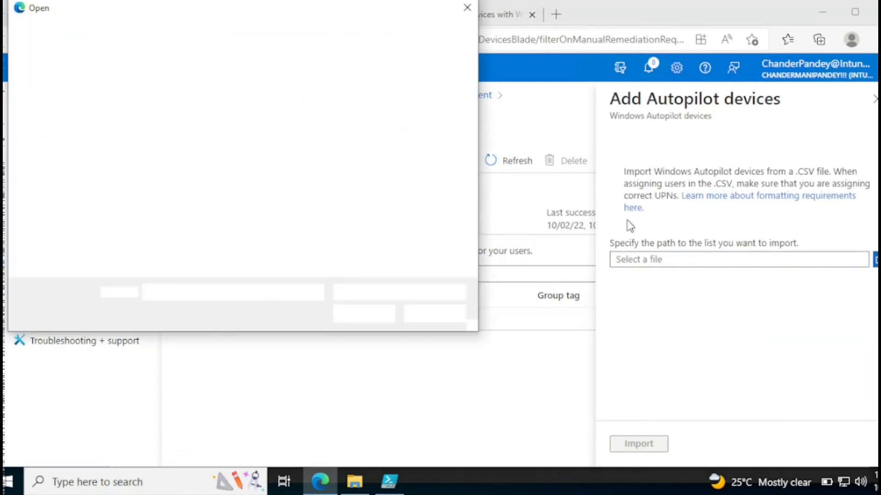
click(64, 112)
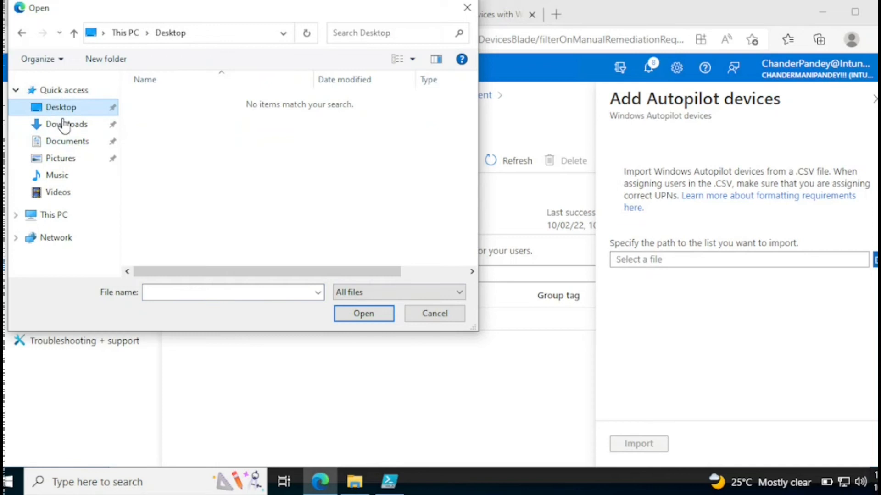
click(62, 219)
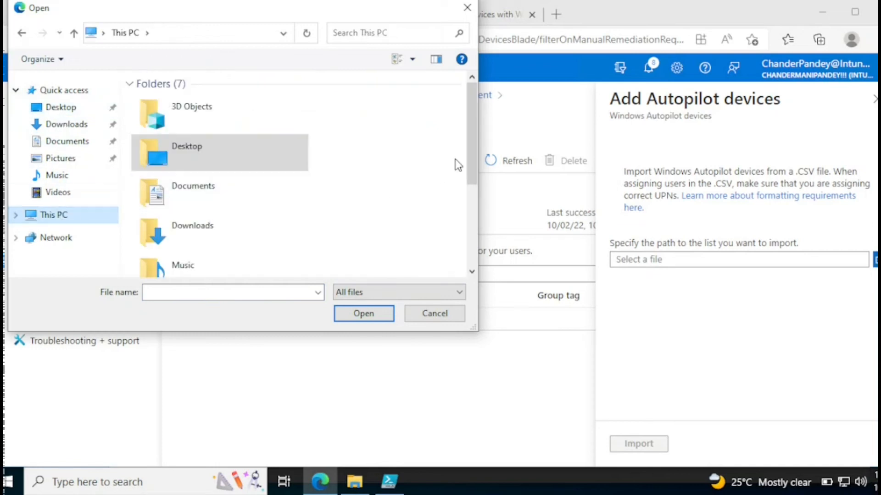
scroll(456, 165, down, 5)
double_click(234, 248)
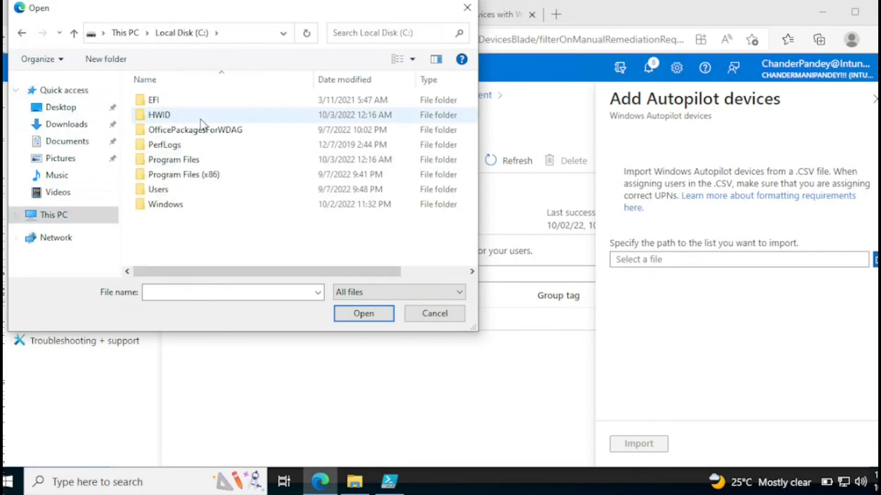
double_click(158, 115)
click(176, 112)
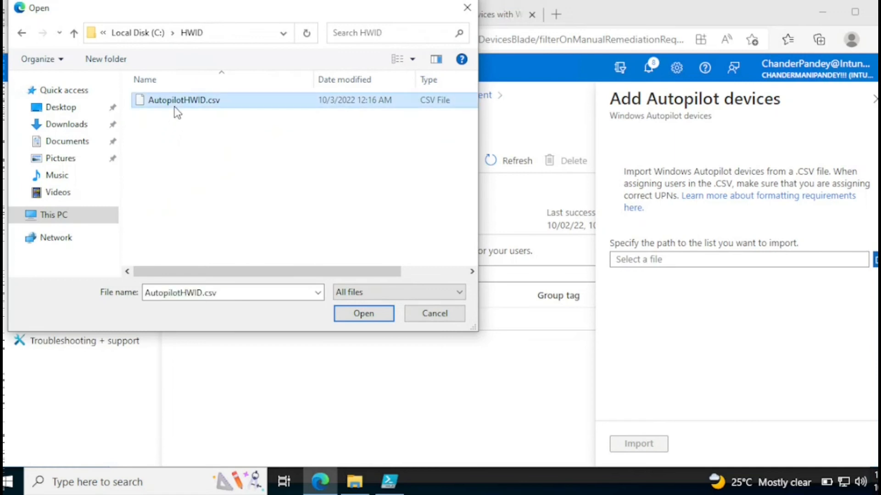
click(362, 310)
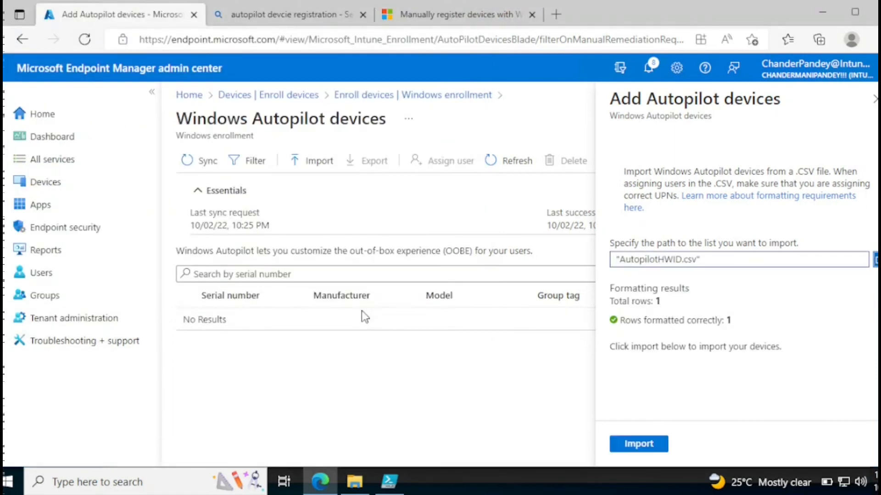
click(638, 446)
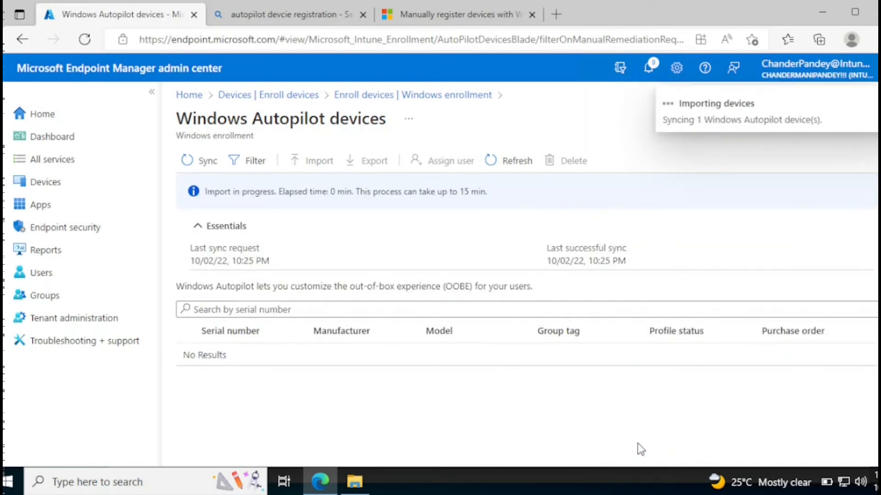
Check import progress in Notifications and refresh the Autopilot devices list
click(648, 68)
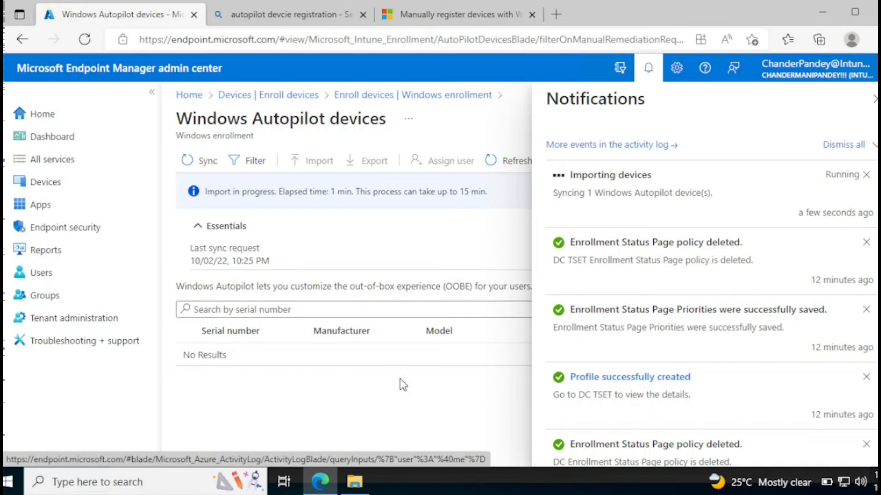
click(520, 167)
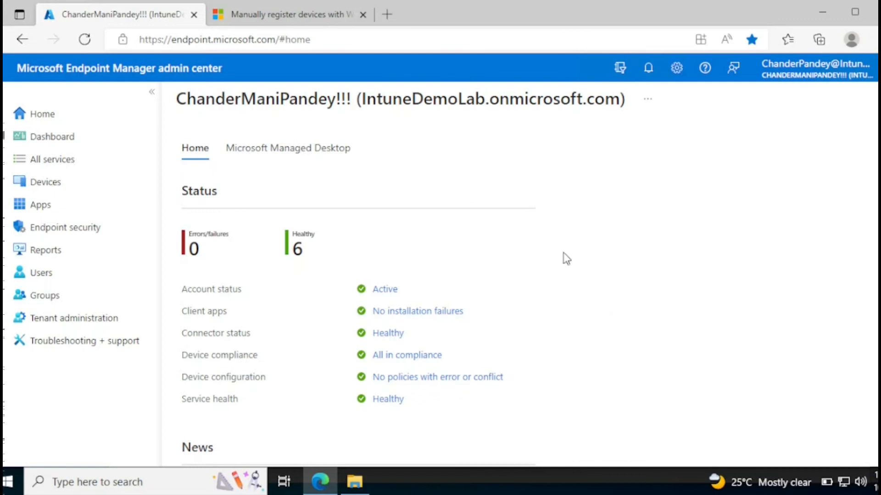
Start a new Security group named 'AutoPilot Group' from the Devices groups list
click(55, 185)
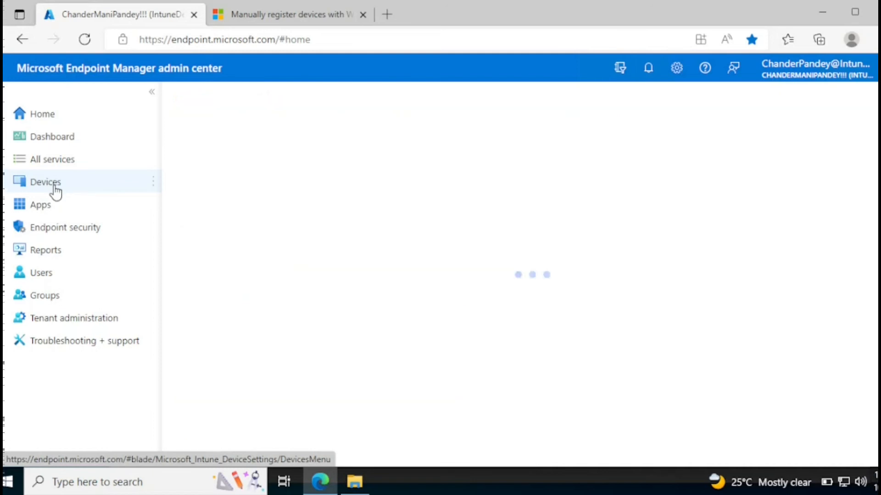
click(48, 301)
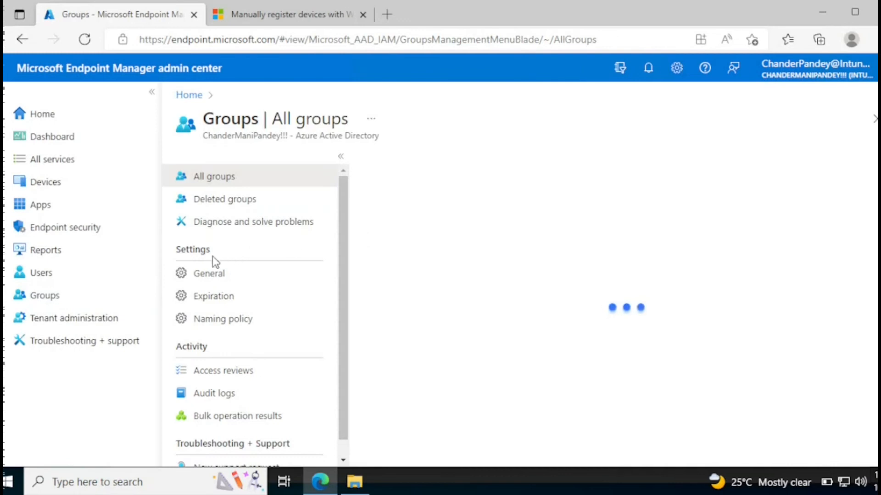
click(413, 162)
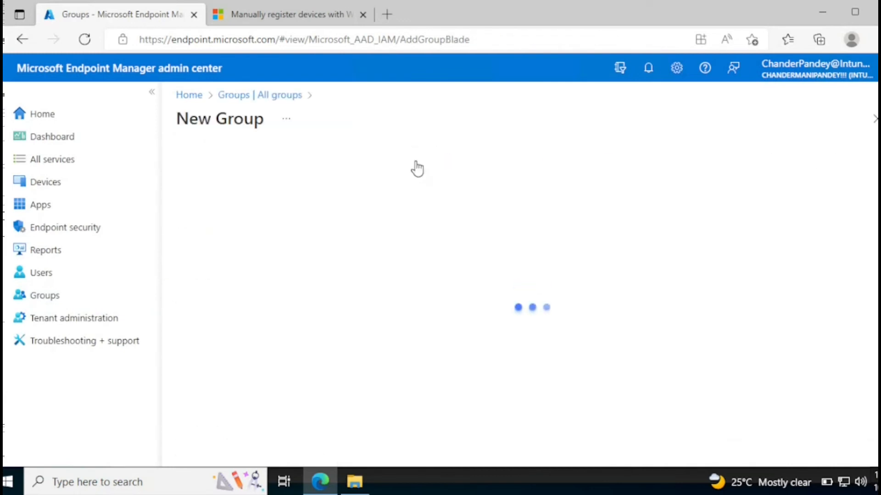
click(282, 214)
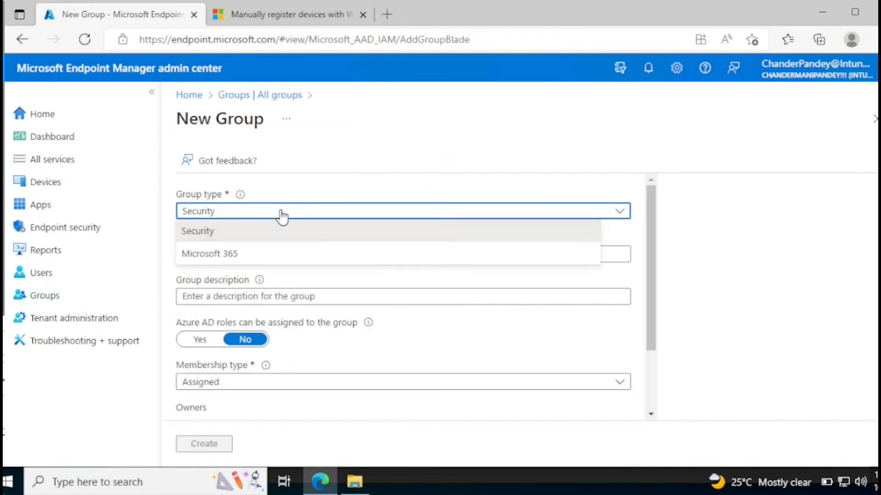
click(281, 213)
click(240, 253)
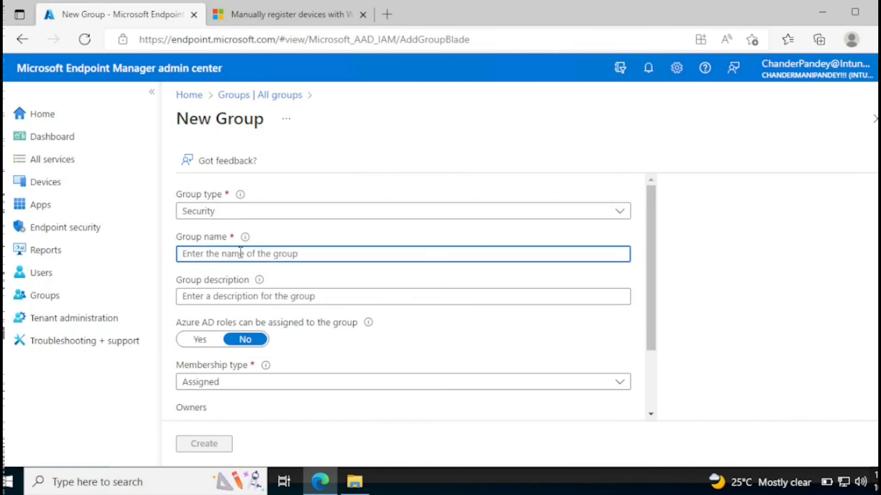
text(Auto)
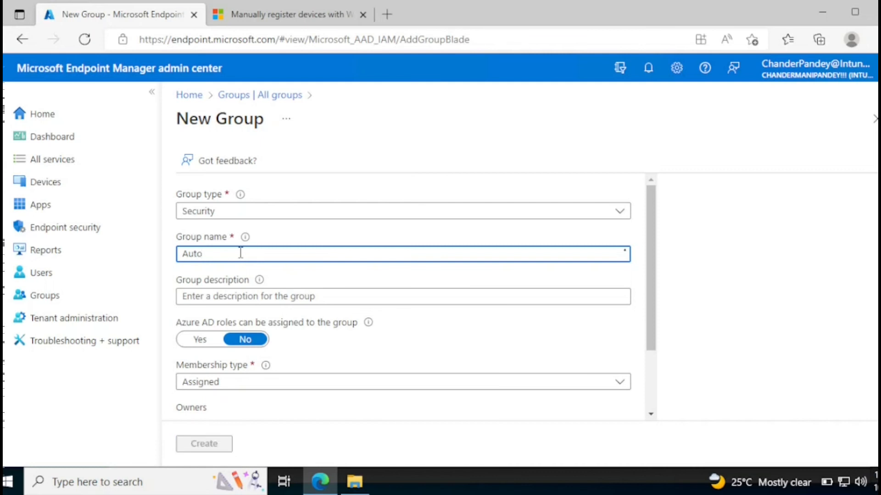
text(Pi)
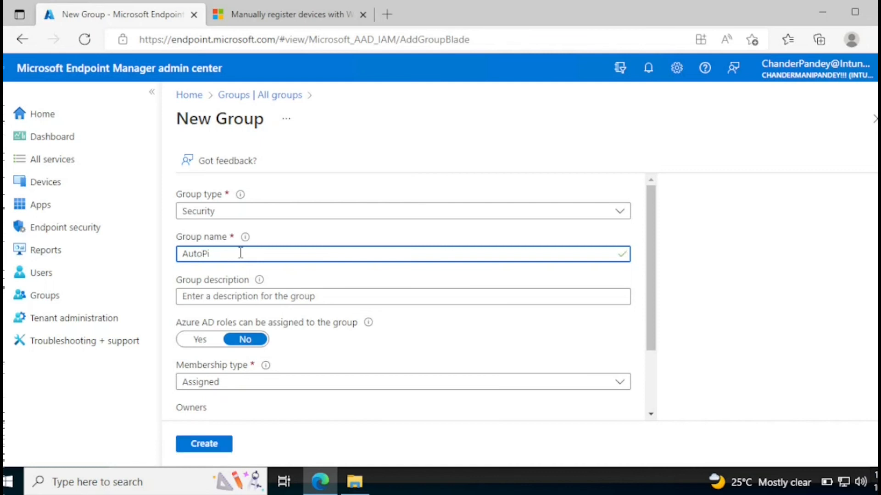
text(lot Group)
Set membership type to Dynamic Device and open the dynamic membership query editor
drag(655, 262, 650, 284)
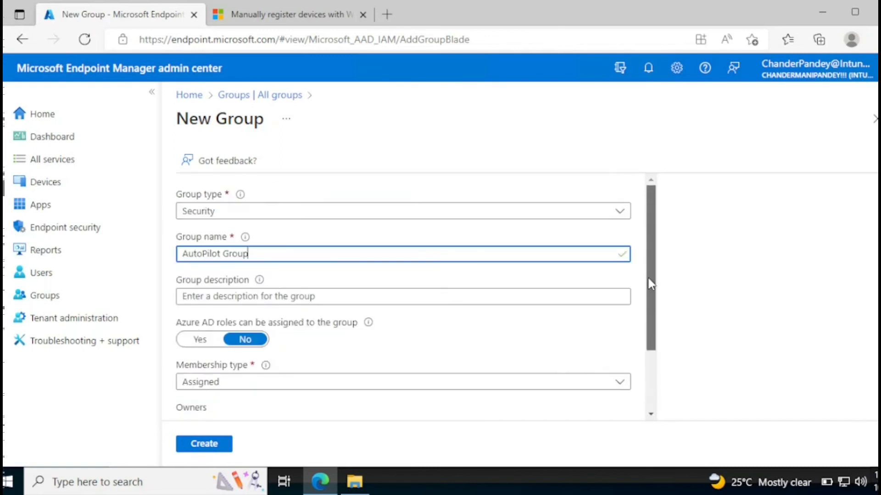
click(239, 388)
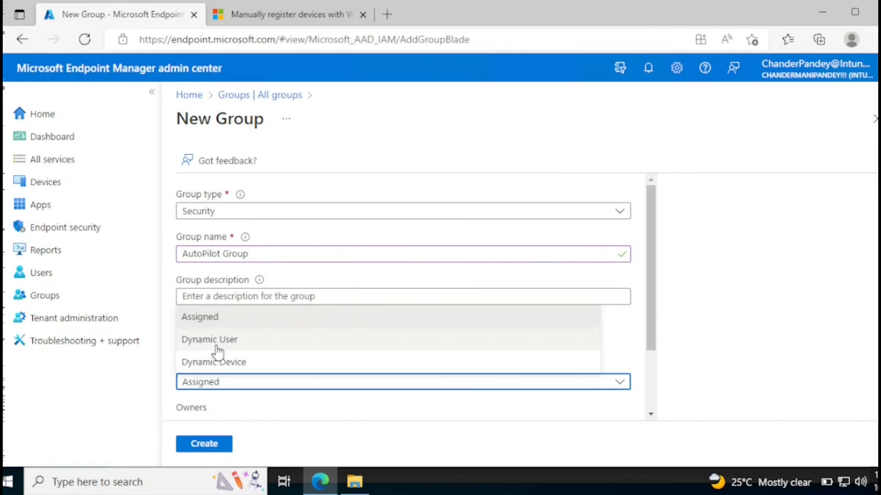
click(225, 365)
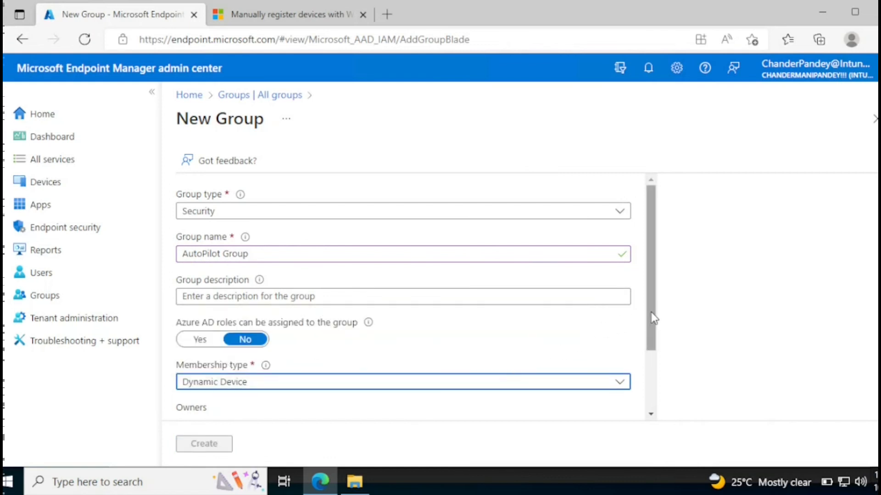
scroll(378, 356, down, 2)
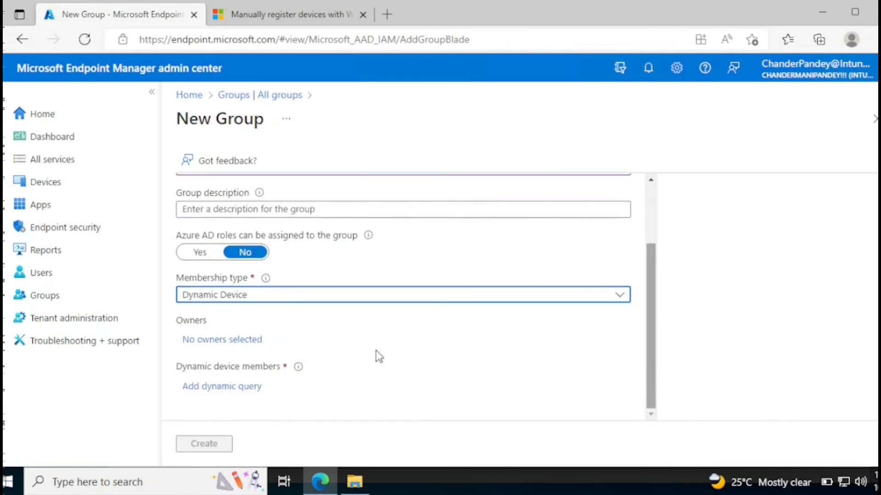
click(219, 389)
drag(182, 123, 344, 133)
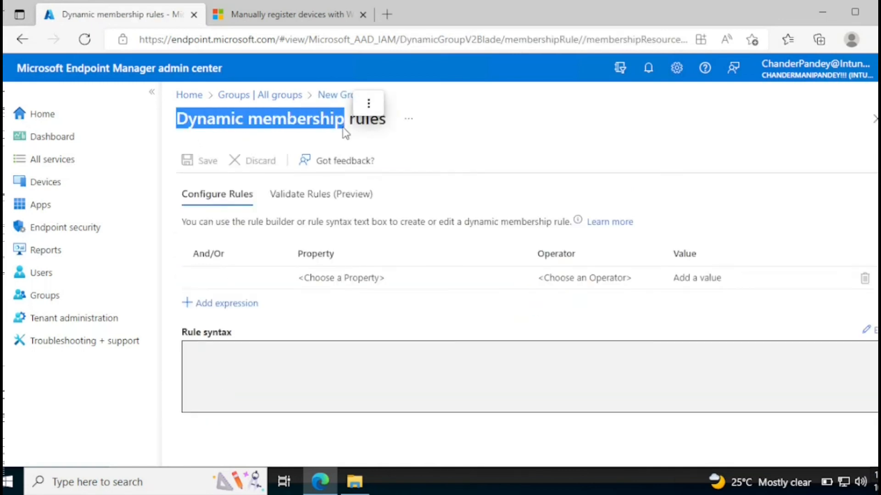
Search Autopilot dynamic membership and open 'Create device groups for Windows Autopilot'
click(321, 15)
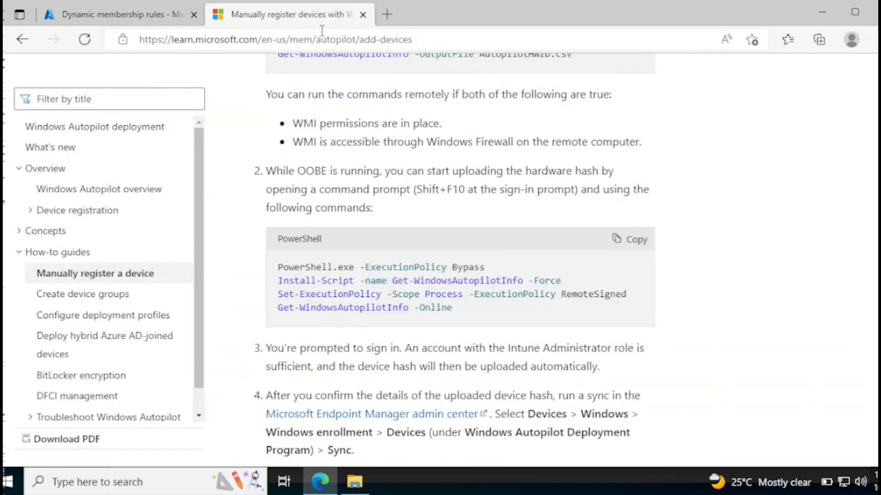
click(322, 37)
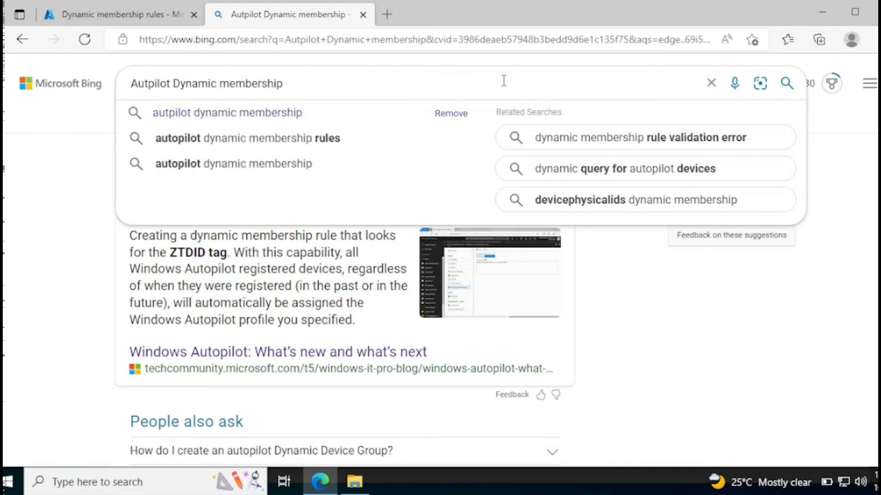
key(Return)
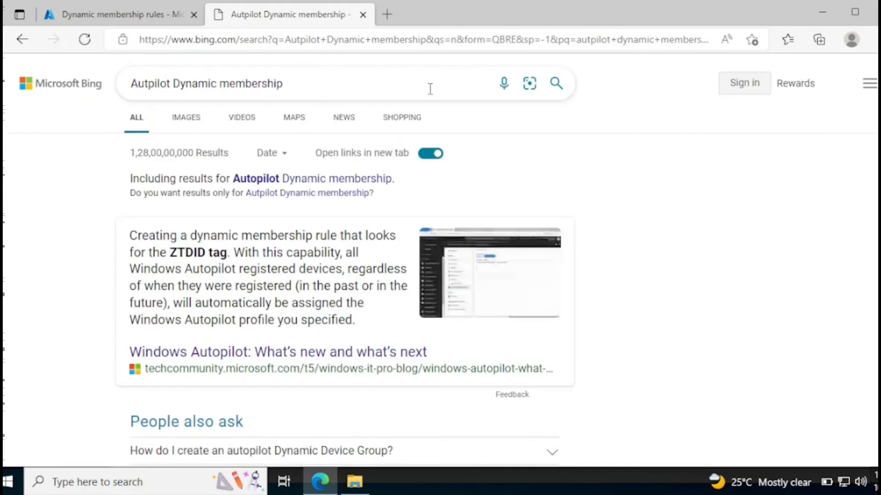
scroll(316, 331, down, 7)
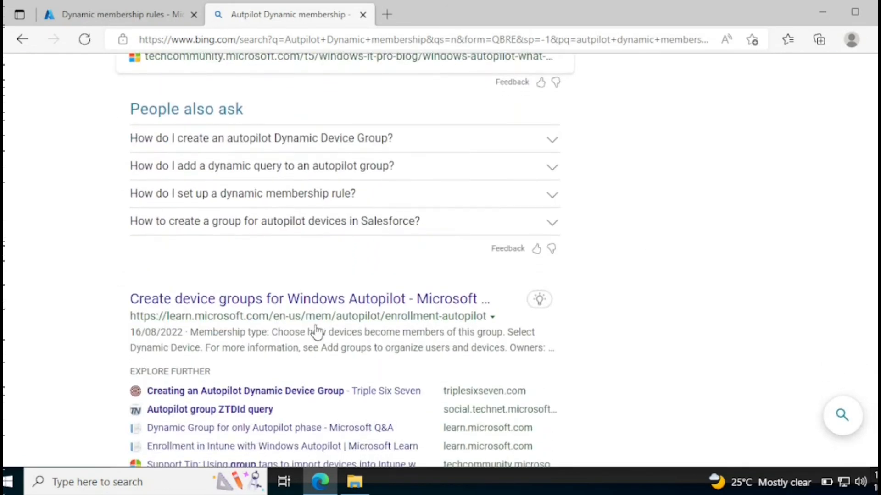
click(294, 301)
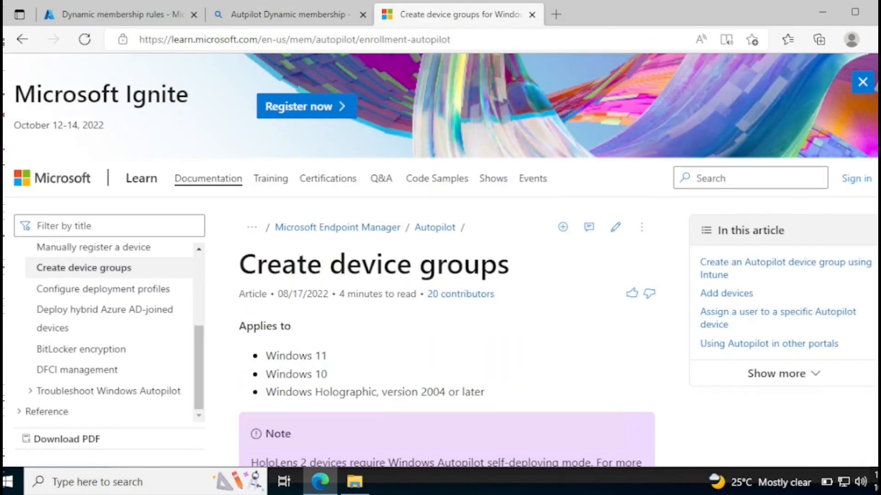
Copy the ZTDID rule expression covering all Autopilot devices
scroll(730, 235, down, 12)
scroll(446, 260, down, 14)
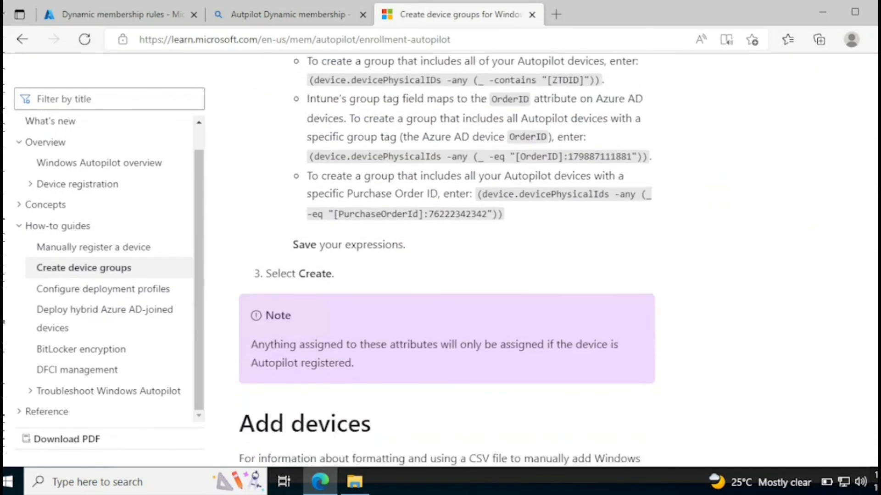
scroll(446, 260, up, 5)
scroll(514, 235, up, 1)
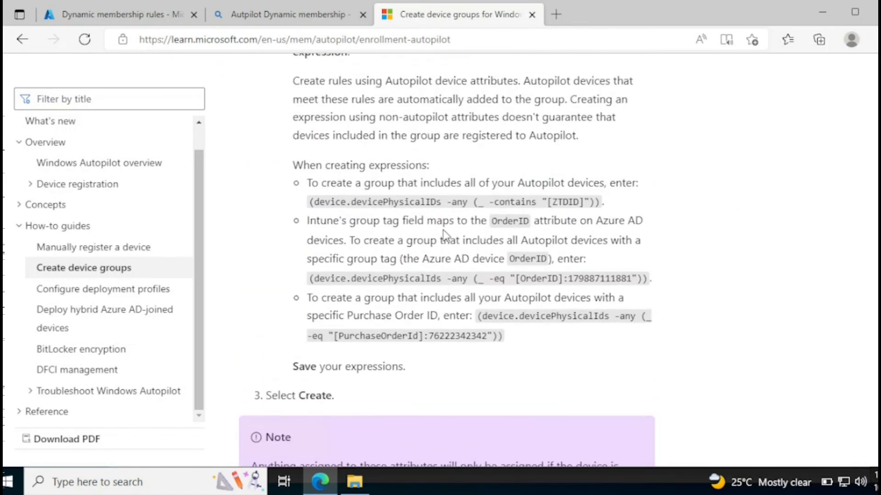
drag(310, 201, 602, 200)
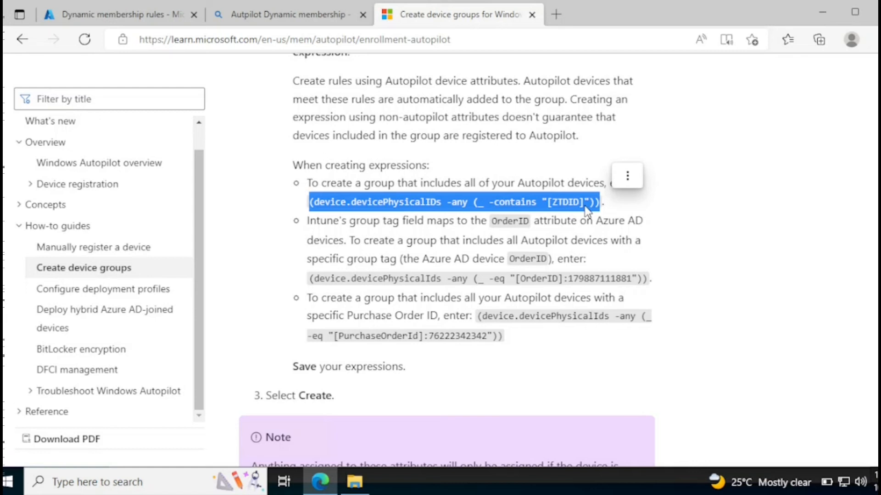
right_click(596, 208)
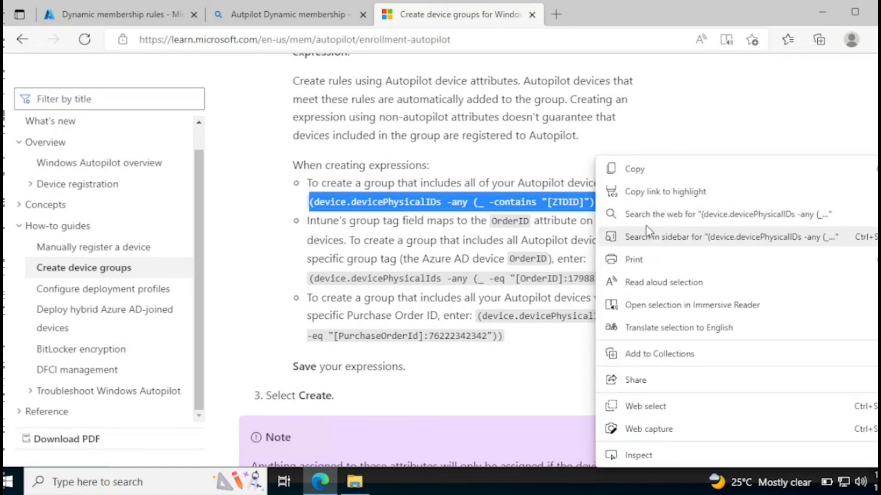
click(640, 172)
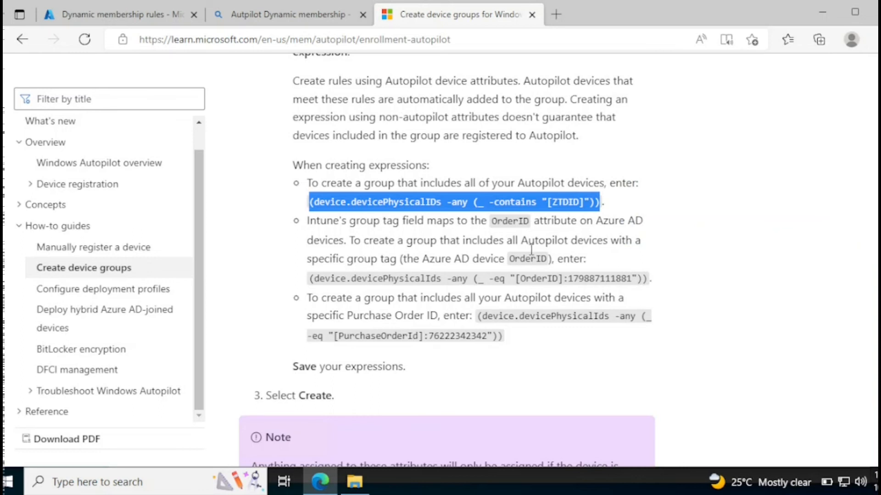
Highlight the OrderID and PurchaseOrderId rule variants, then return to the rules editor
double_click(506, 222)
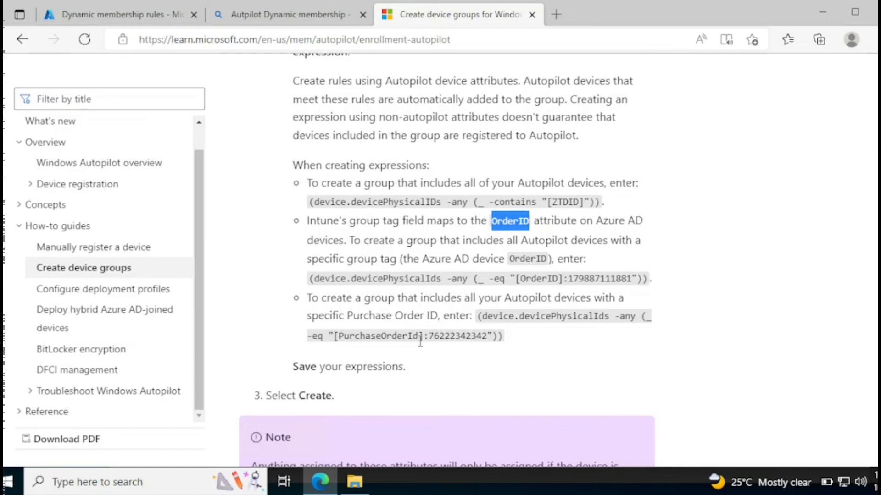
drag(417, 338, 339, 337)
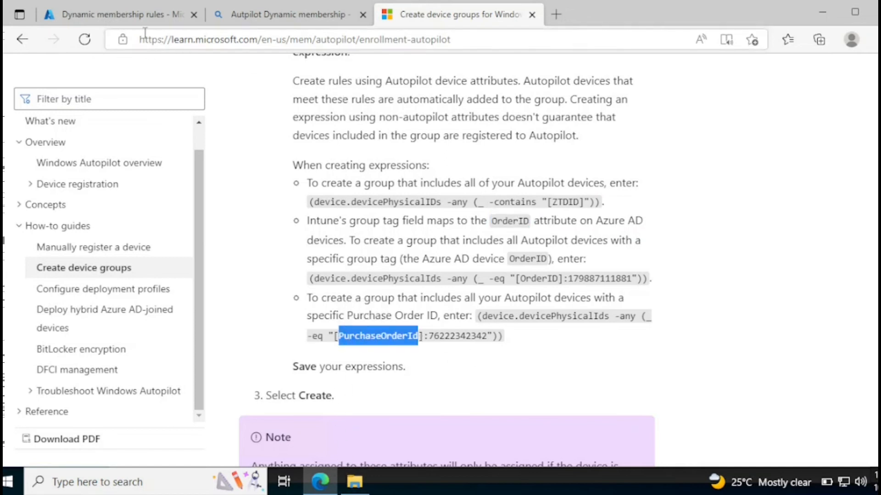
click(145, 16)
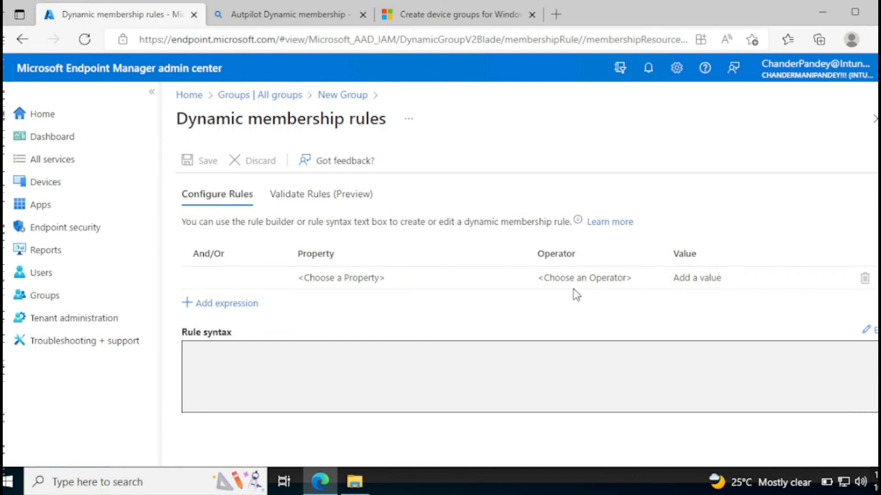
Paste the copied ZTDID rule into the rule syntax, save it, and create AutoPilot Group
click(868, 331)
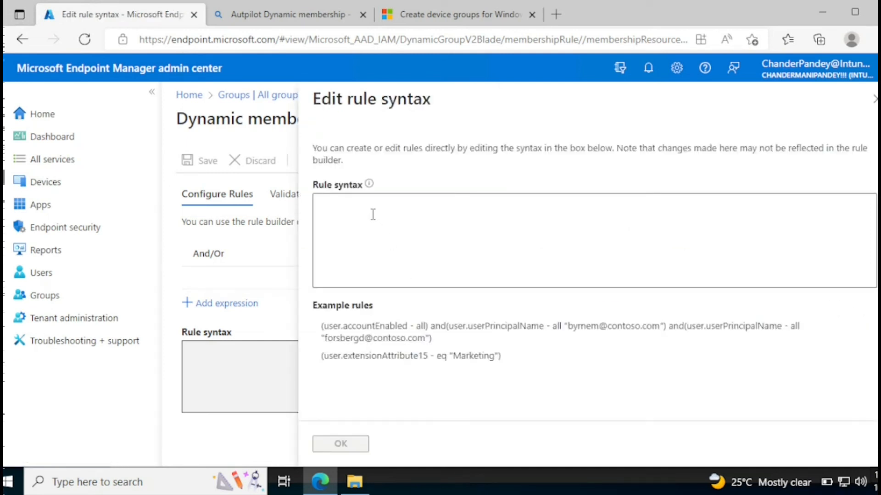
click(359, 205)
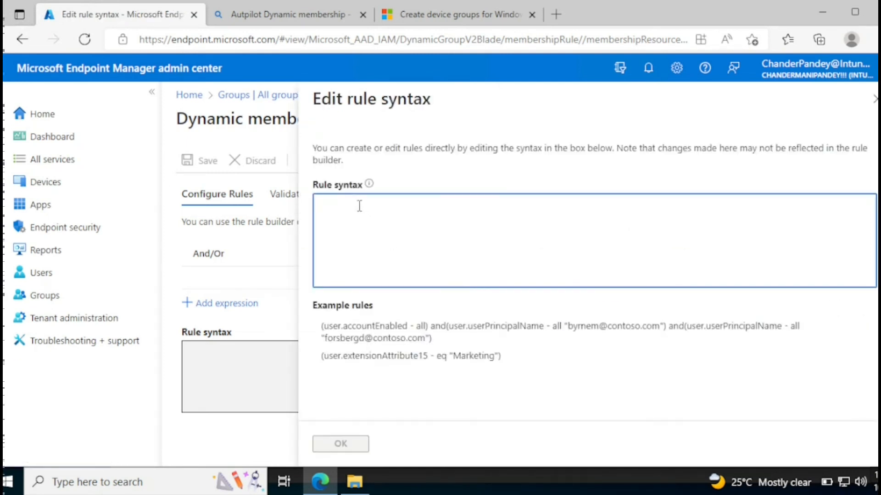
key(ctrl+v)
click(331, 444)
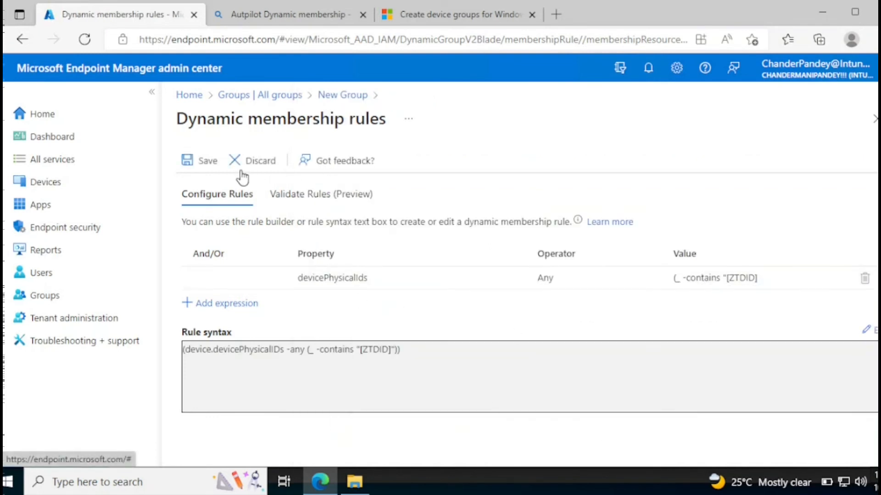
click(209, 161)
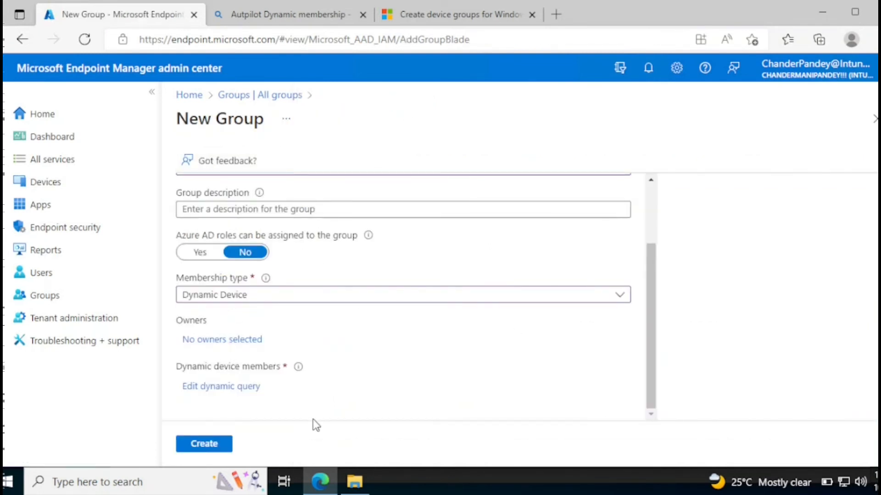
click(206, 445)
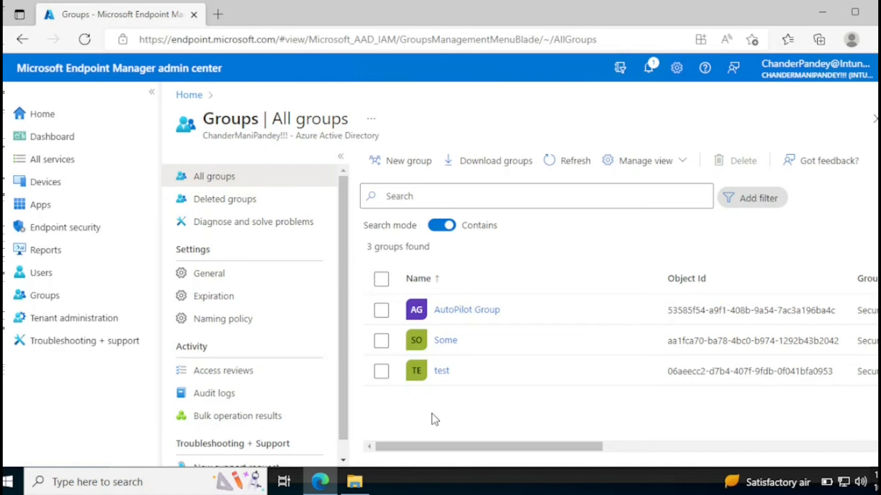
Check AutoPilot Group's members and widen the Name column to read the device name
click(457, 310)
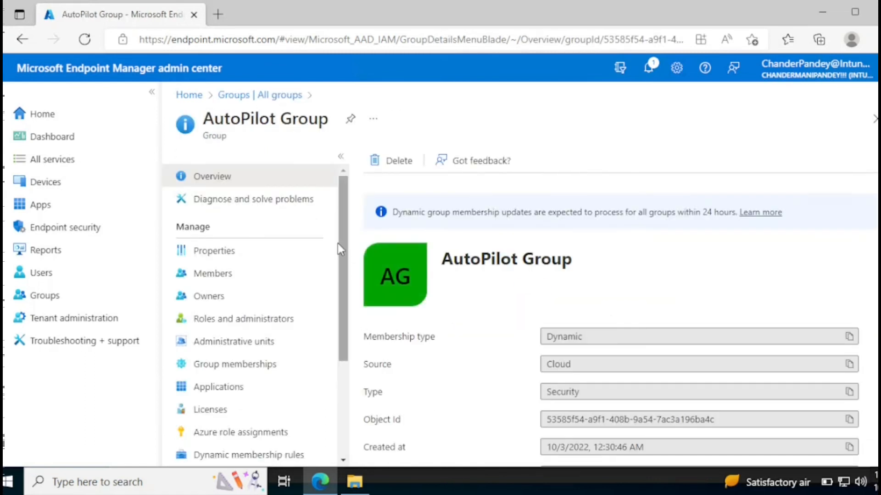
click(213, 273)
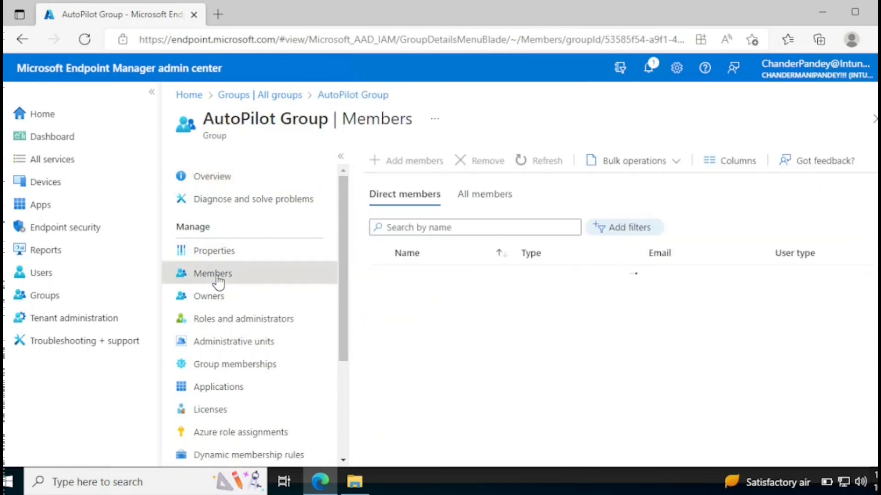
drag(511, 255, 642, 255)
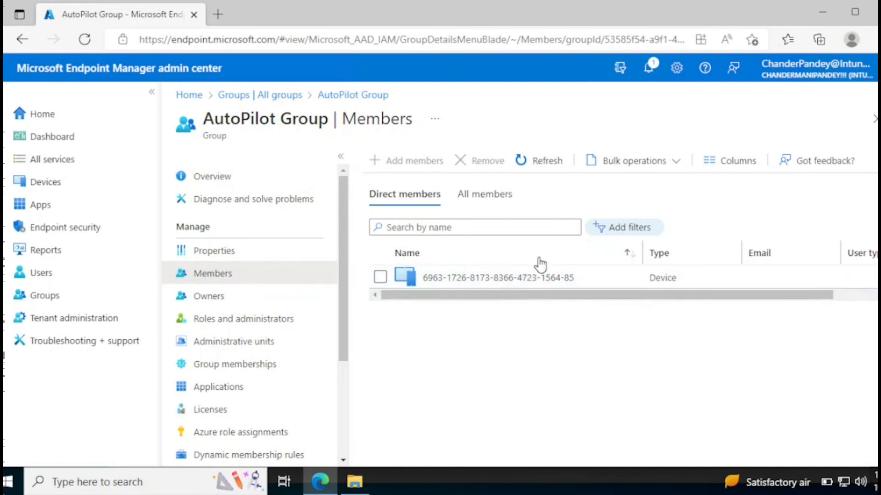
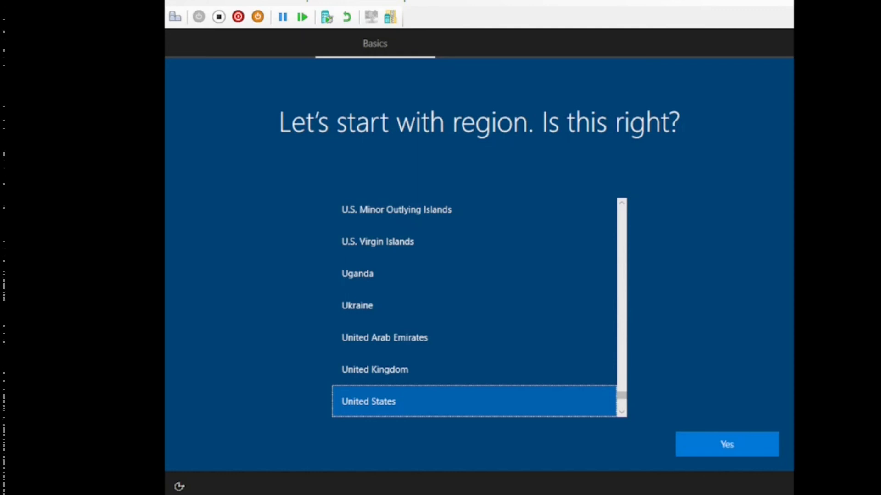
Open an administrator Command Prompt over the Windows region setup screen with Shift+F10
click(244, 406)
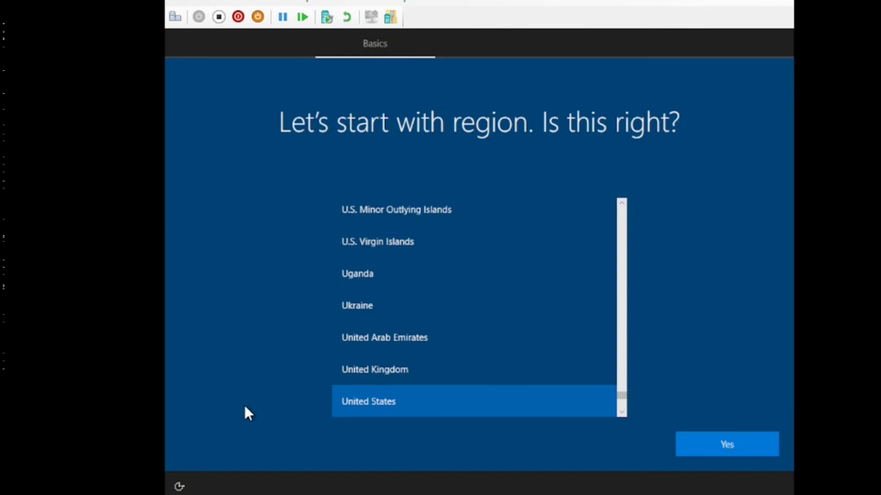
key(shift+F10)
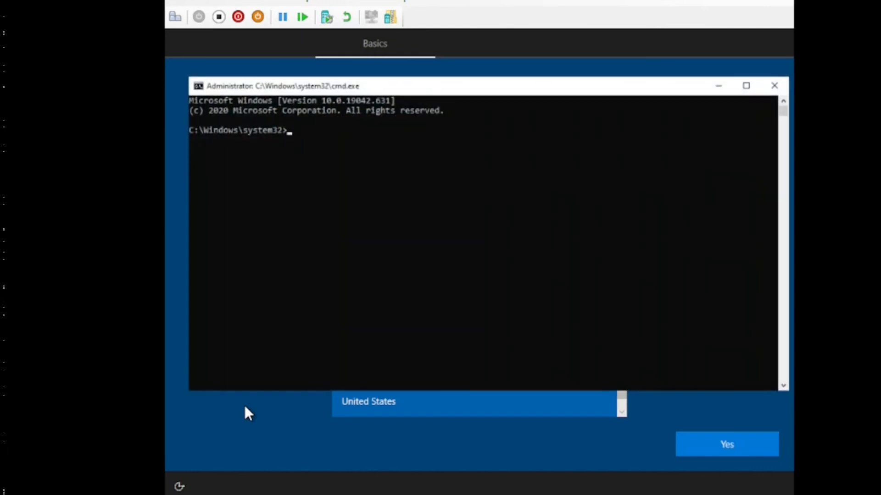
Run hostname, whoami and winver to show the computer name, signed-in user and Windows version
text(hostname)
key(Return)
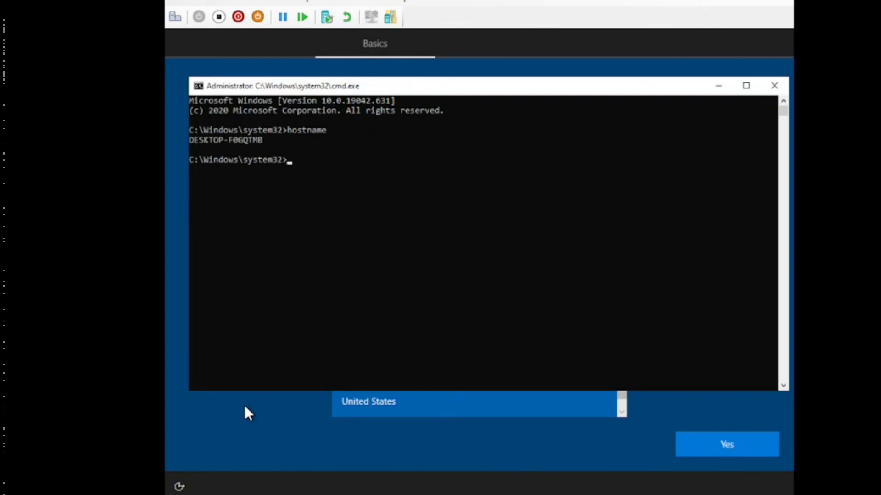
text(whoami)
key(Return)
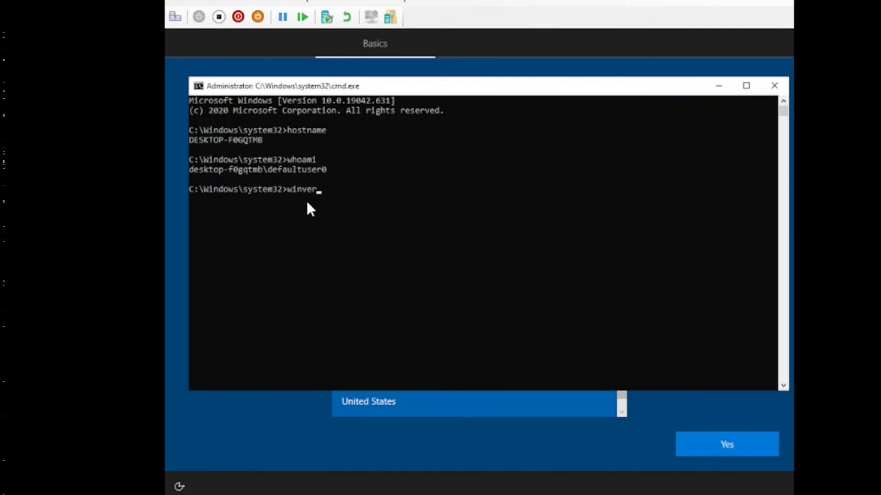
key(Return)
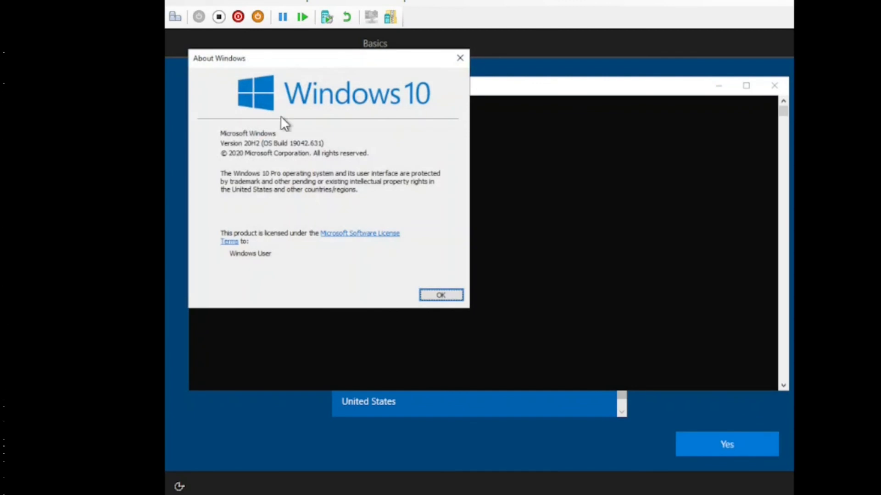
Move About Windows aside, read version 20H2 build 19042.631, then close it
drag(282, 59, 397, 68)
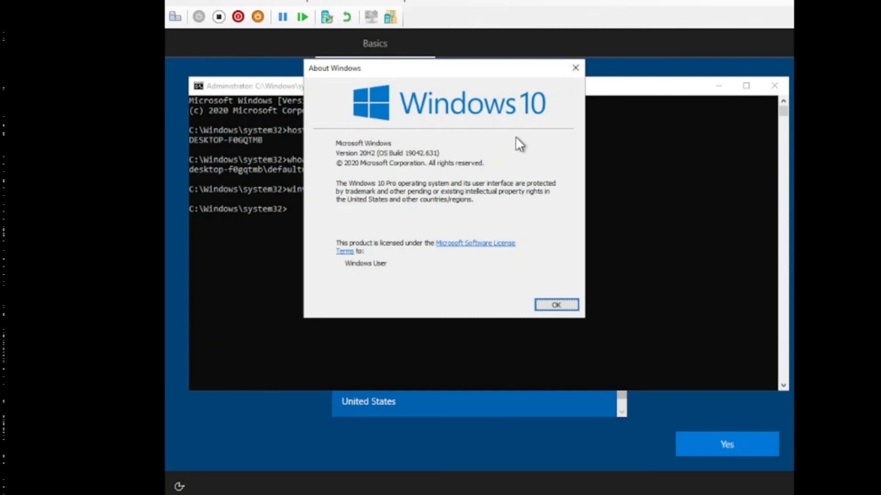
click(575, 68)
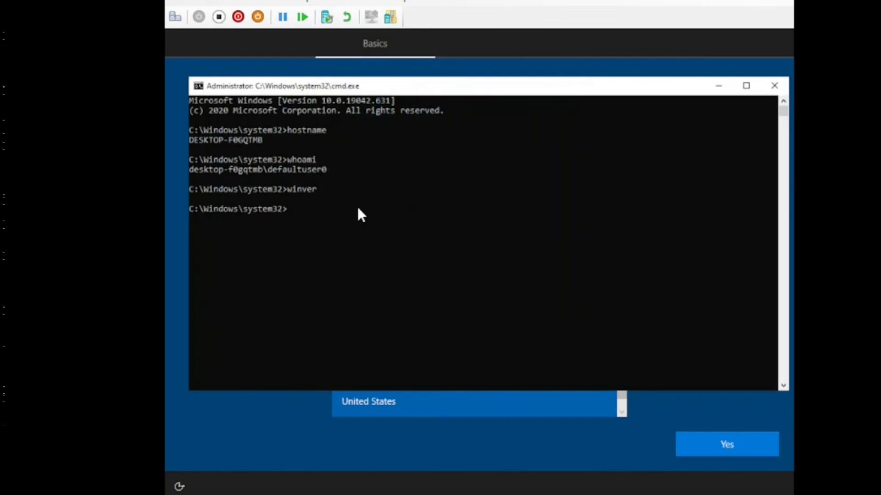
Run systeminfo to list 3,999 MB memory, 6 hotfixes and one Hyper-V network adapter
text(systeminfo)
key(Return)
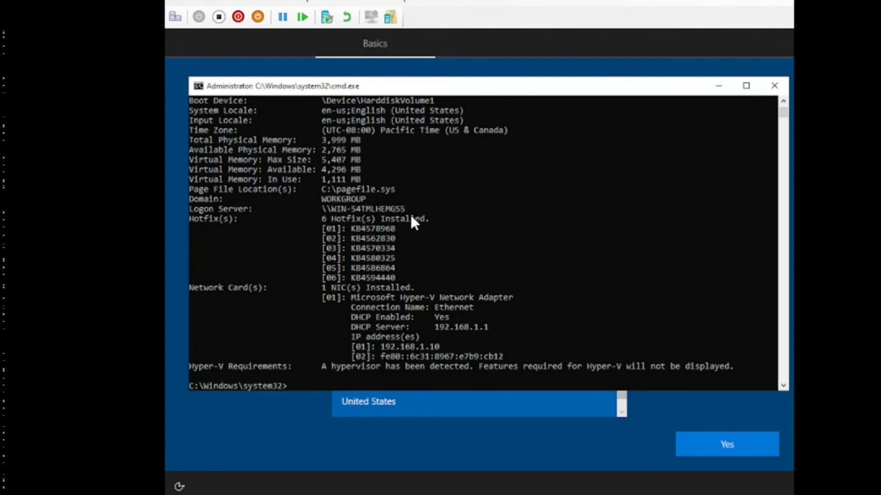
Reopen the administrator command prompt and launch Task Manager with taskmgr.exe
click(774, 86)
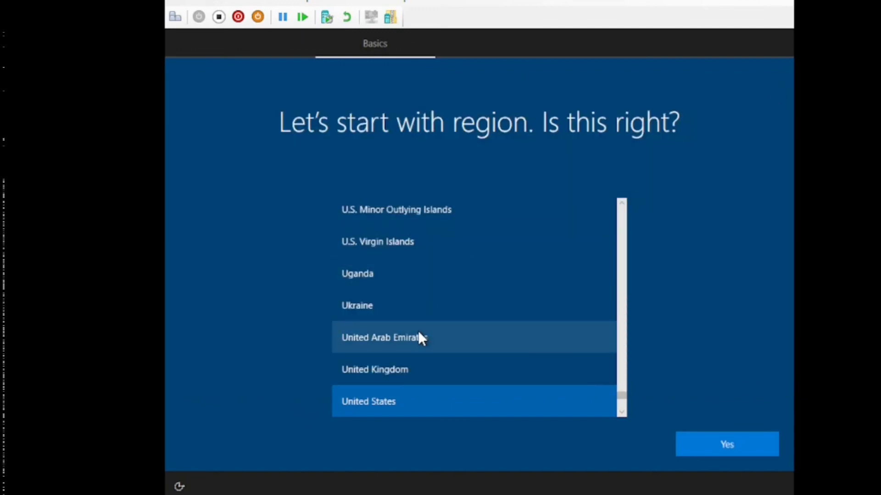
key(shift+F10)
text(task)
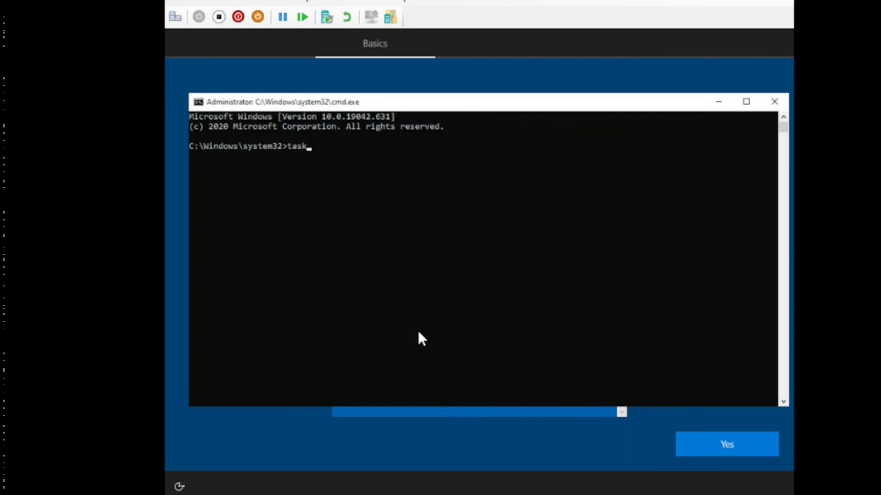
text(mgr.exe)
key(Return)
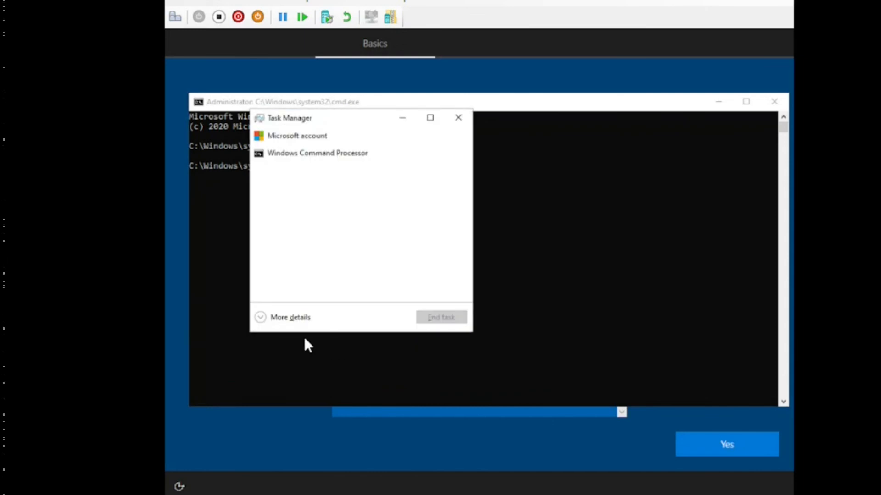
Inspect cmd.exe and CloudExperienceHostBroker.exe in Task Manager's Details list, then close it
click(289, 316)
click(451, 148)
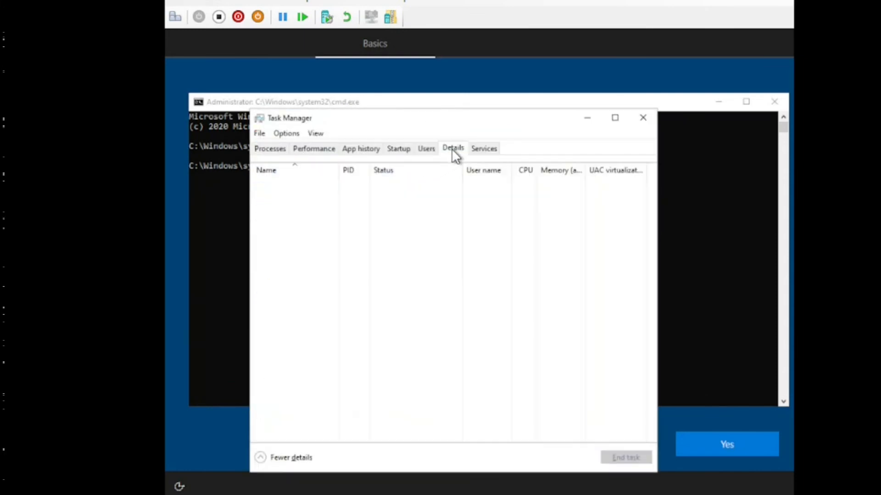
drag(337, 169, 471, 170)
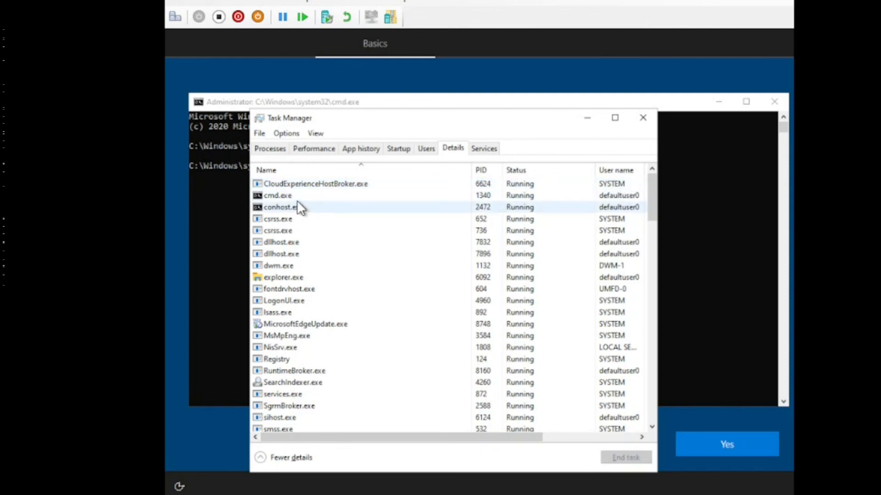
click(309, 193)
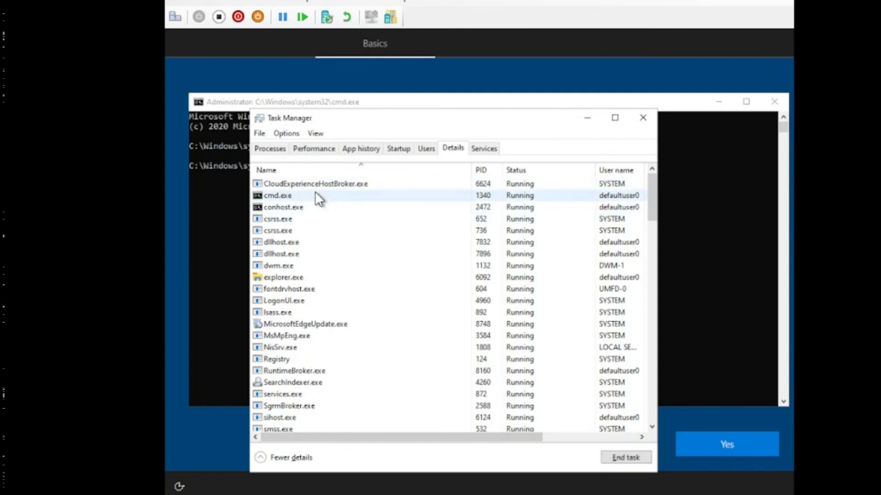
click(314, 186)
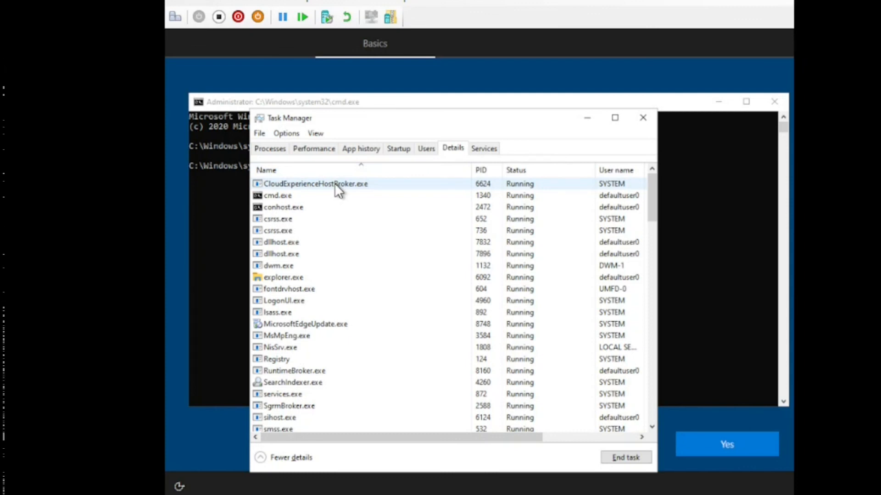
click(641, 121)
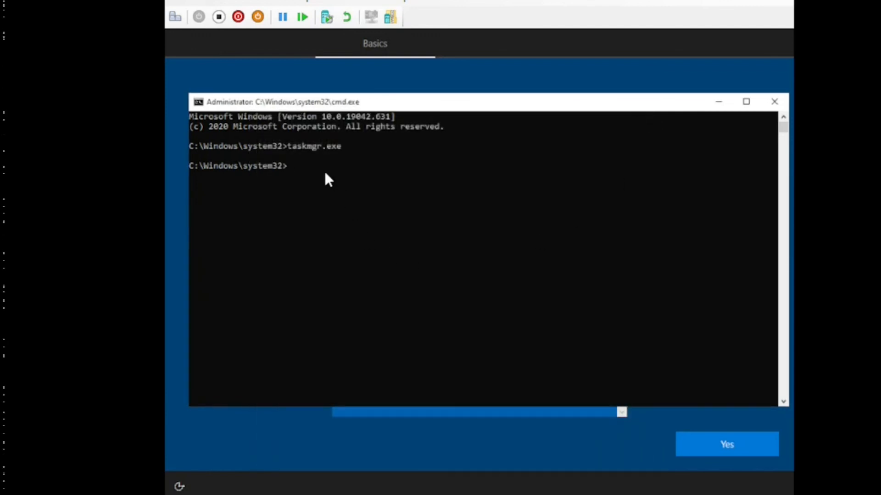
Accept United States as the region and English (India) as the keyboard layout
click(774, 104)
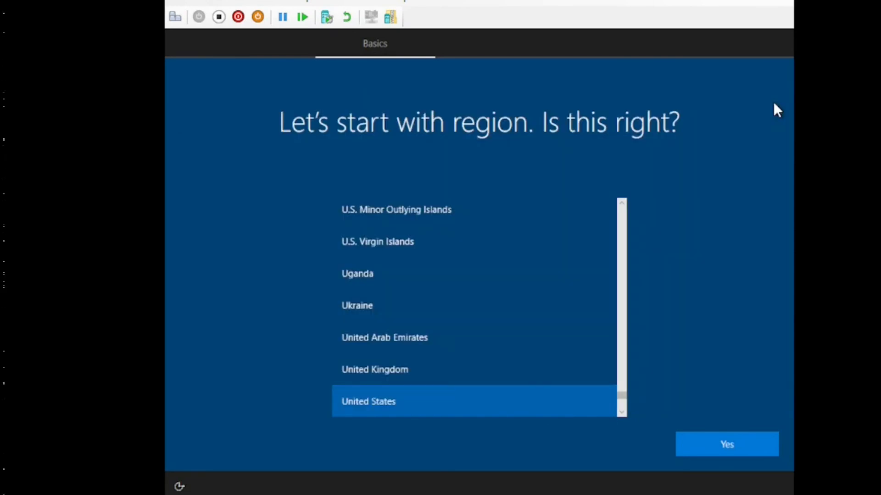
click(728, 447)
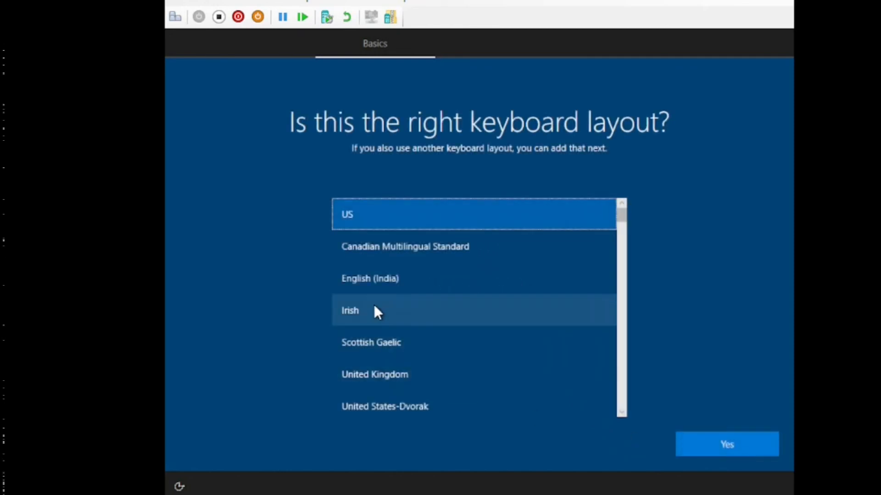
click(371, 279)
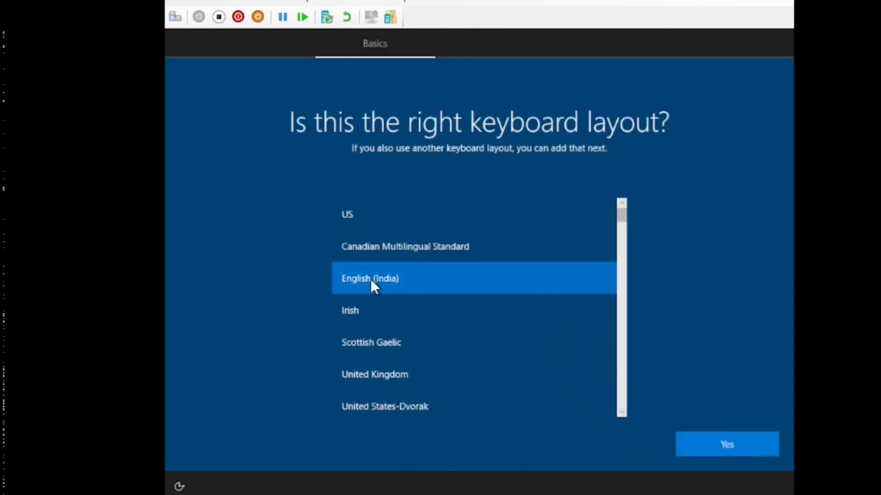
click(728, 439)
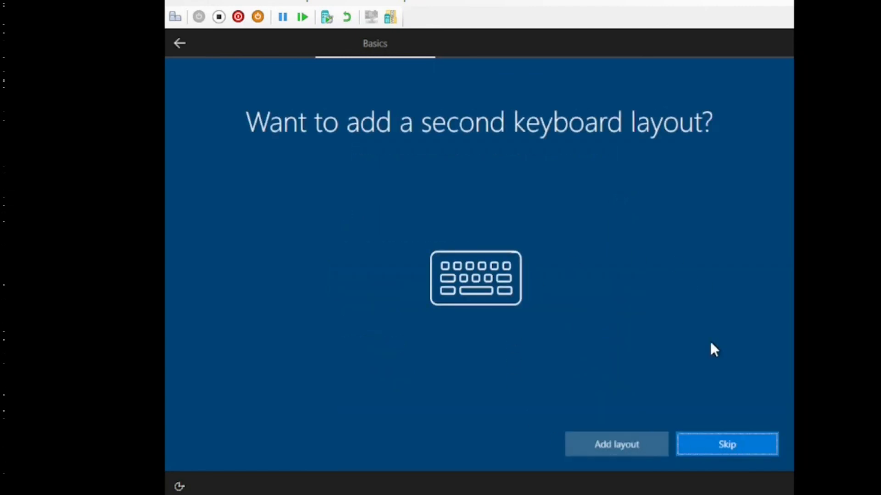
Skip the second keyboard layout and wait for the company Account sign-in page
click(740, 445)
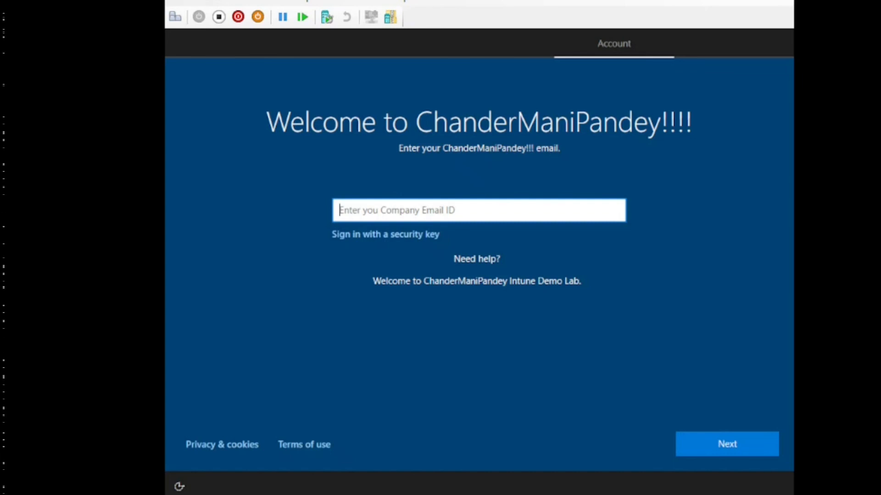
click(305, 373)
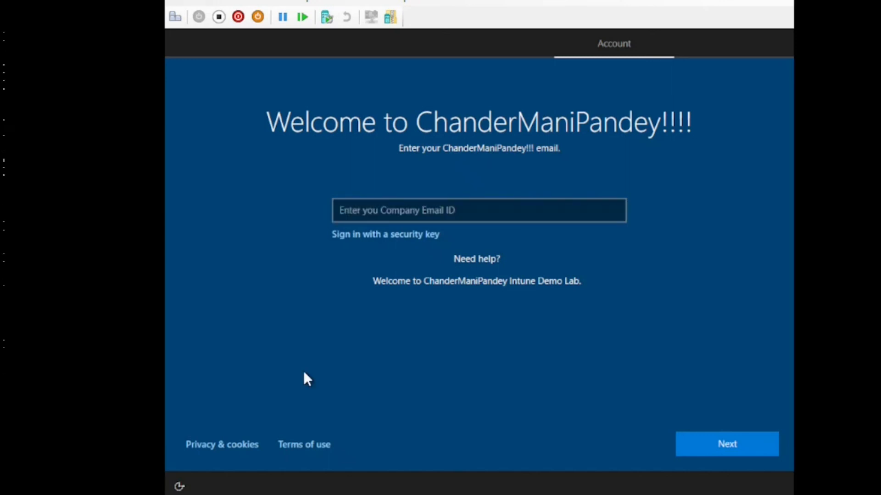
Run hostname in a new administrator prompt to confirm Demo-864007, then bring up Settings
key(shift+F10)
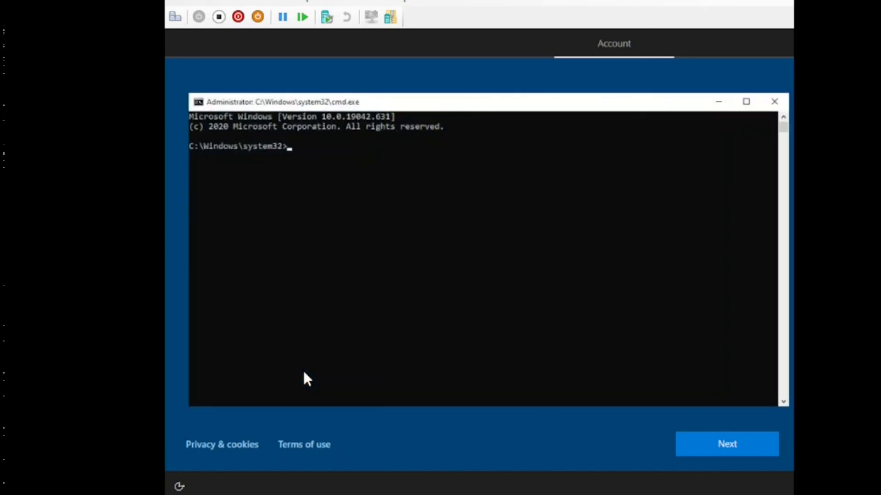
text(hostname)
key(Return)
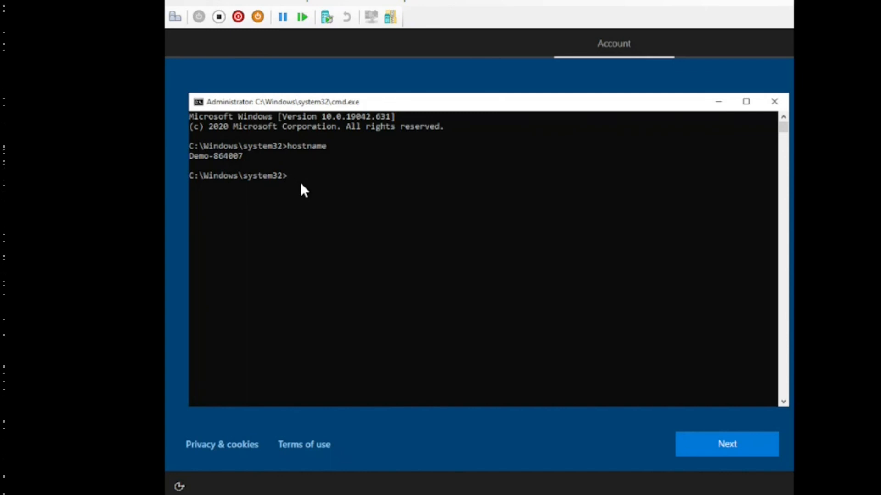
key(super+u)
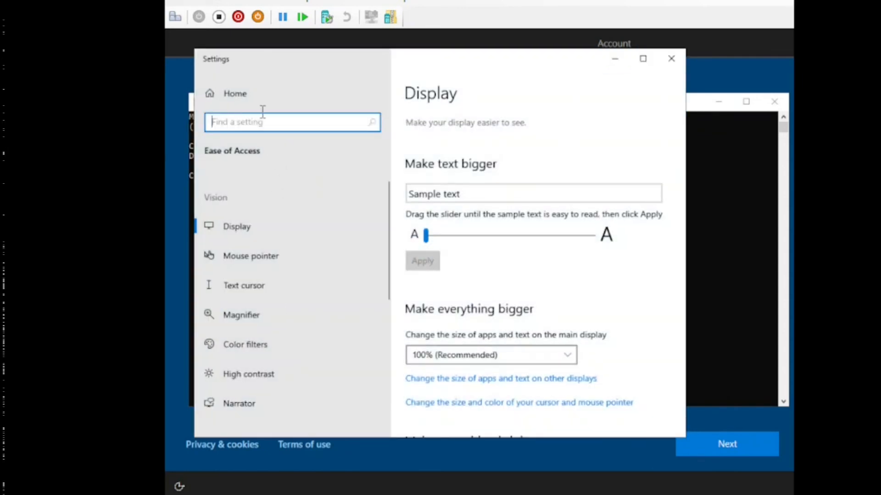
Check Accounts > Access work or school shows no connected account, then minimize Settings
click(241, 93)
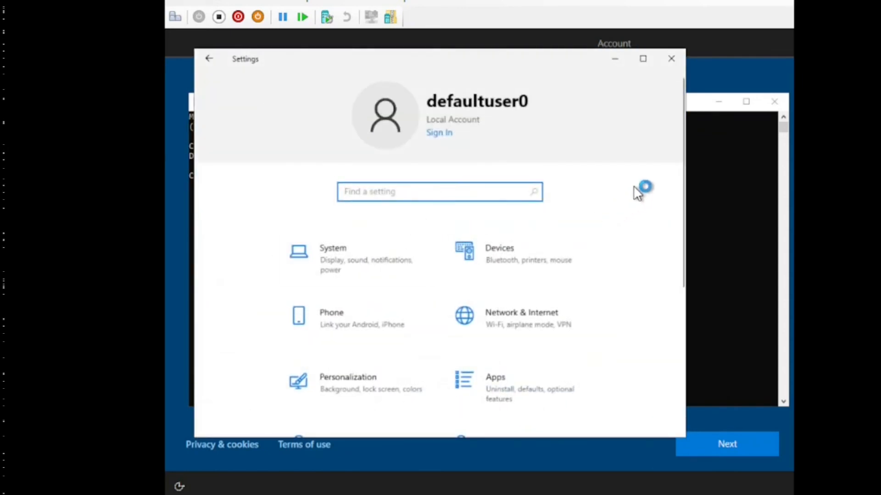
drag(682, 172, 678, 266)
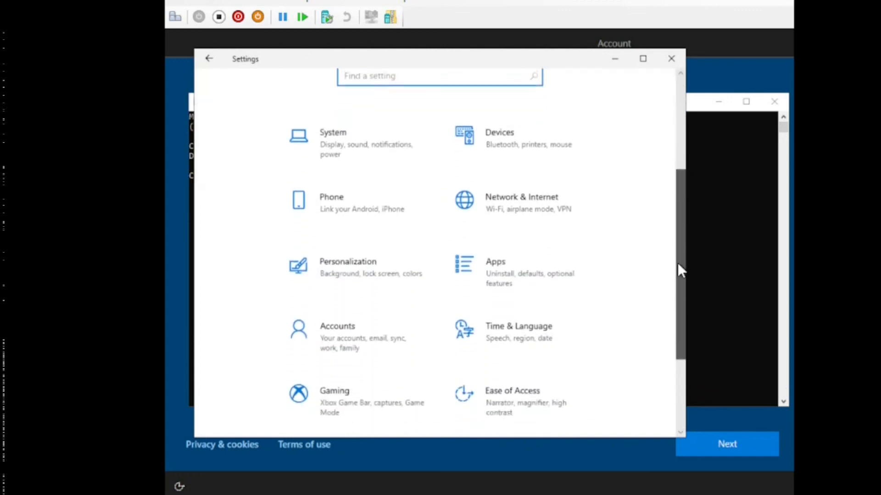
click(361, 323)
click(280, 277)
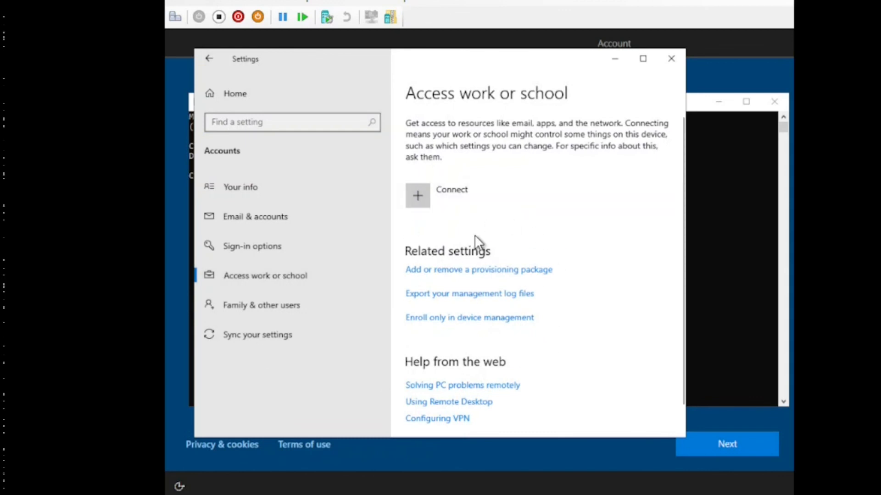
click(616, 59)
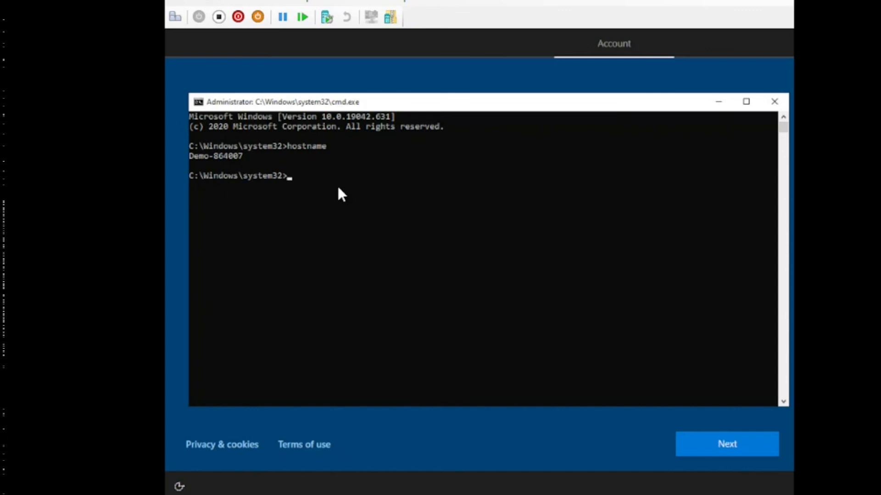
Run systeminfo again, showing WORKGROUP, 7 hotfixes and one Hyper-V network adapter
text(syst)
text(eminfo)
key(Return)
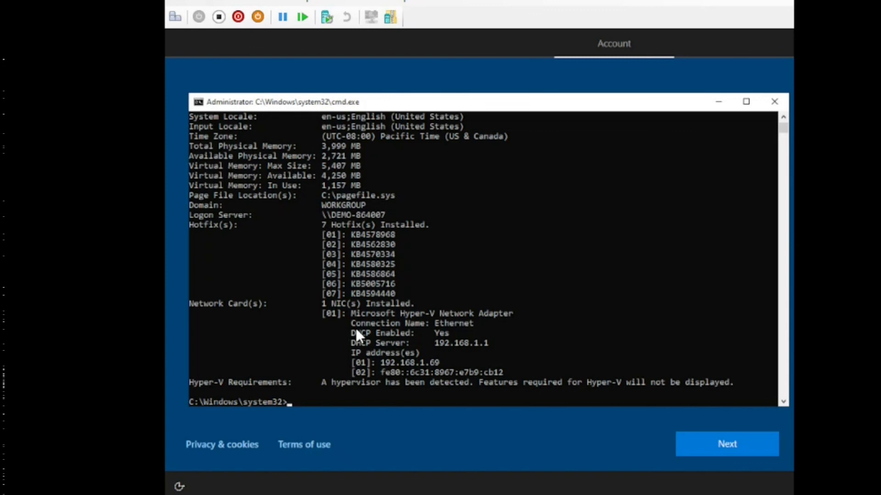
Close the command prompt and submit the company work email address on the organisation's sign-in page
click(775, 101)
click(360, 212)
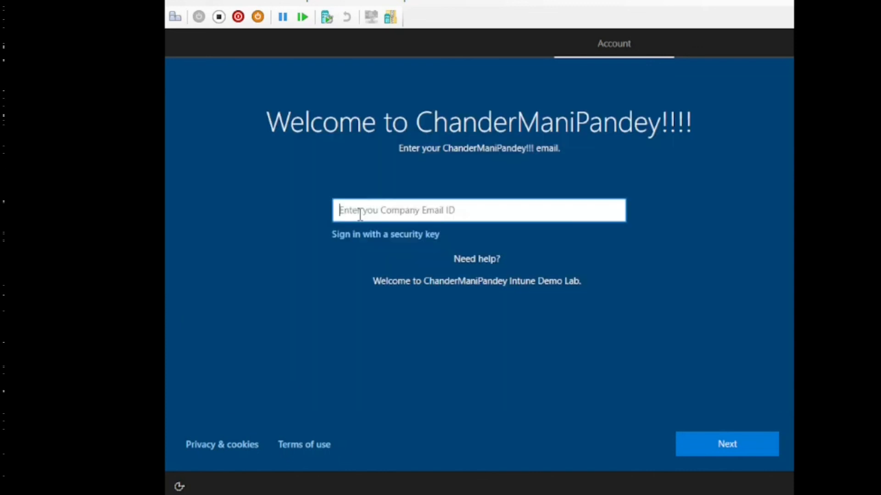
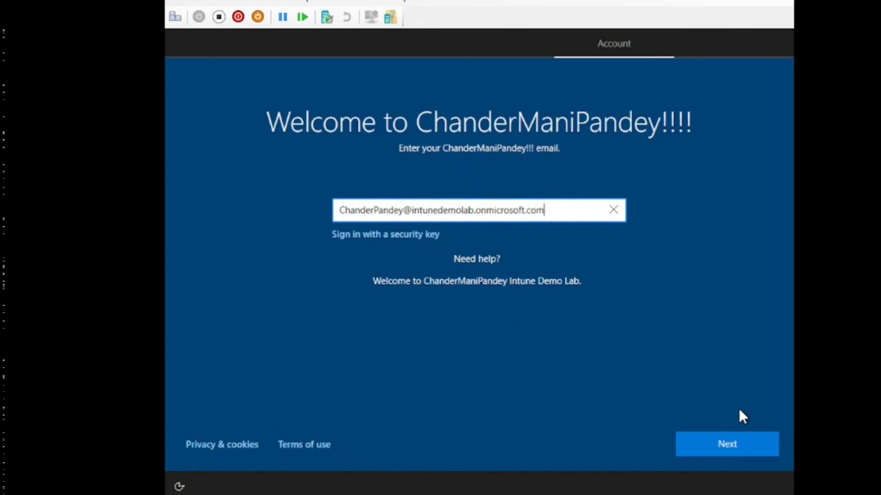
click(736, 444)
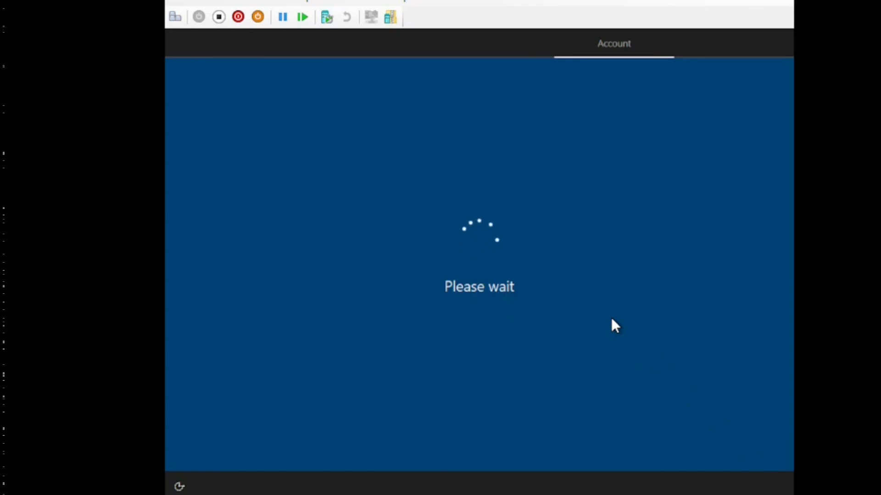
Enter the work account password and submit it to start device setup
click(432, 244)
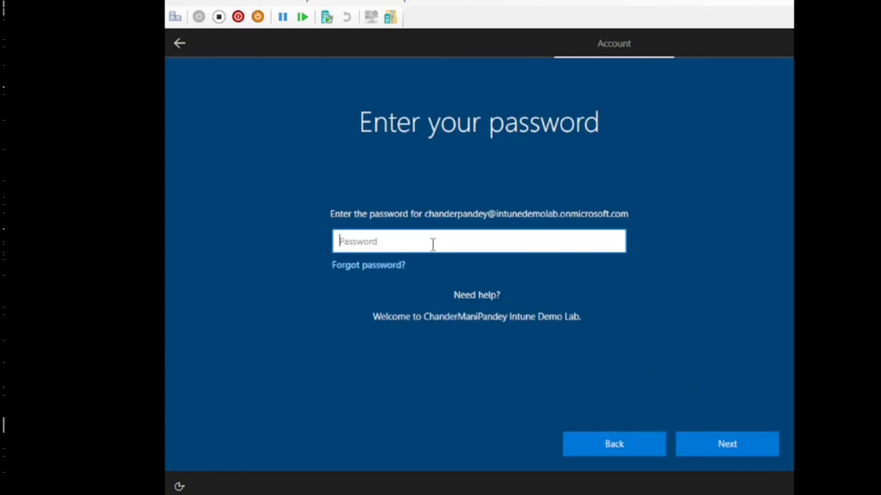
text(******)
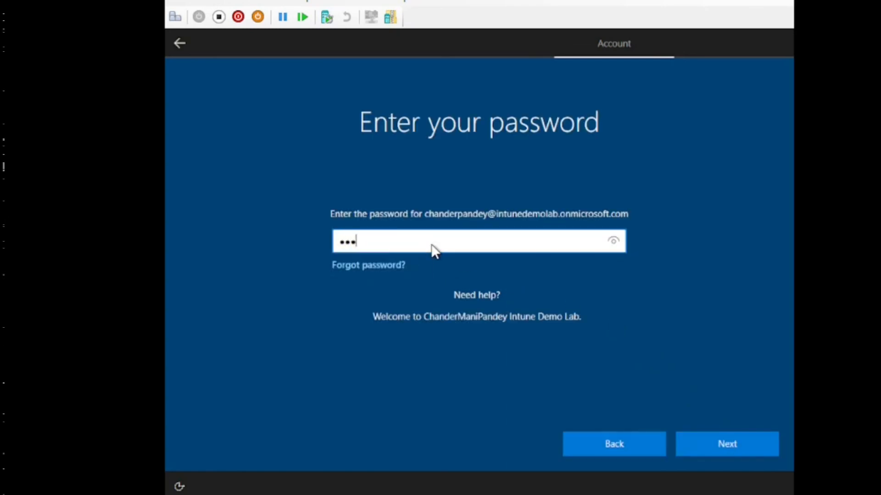
text(****)
key(Return)
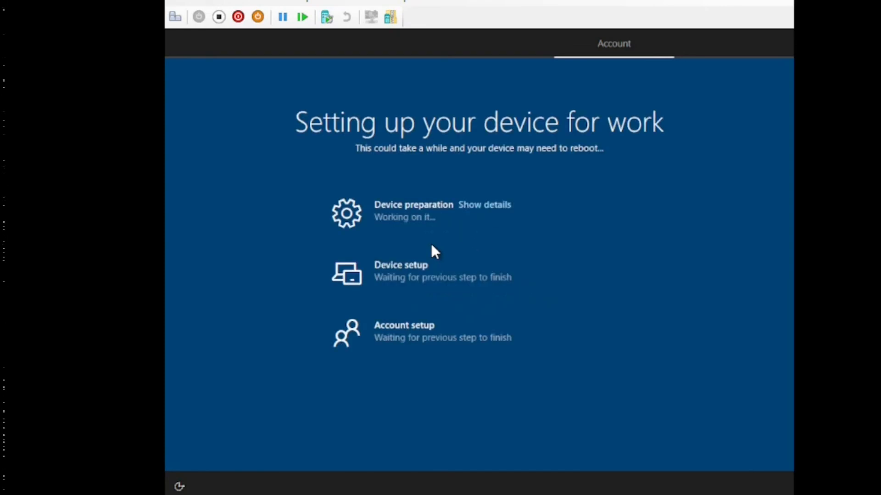
Expand the Device preparation and Device setup details, then open an administrator command prompt and type appwiz.cpl
click(483, 207)
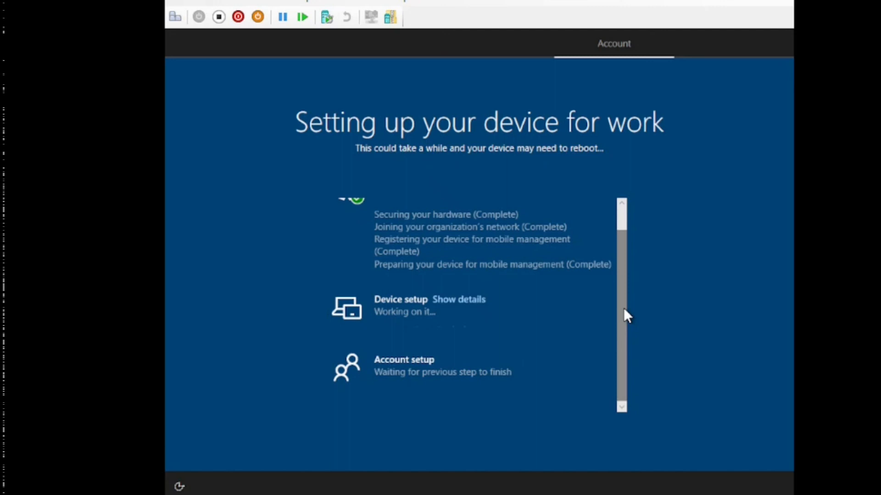
drag(624, 308, 624, 272)
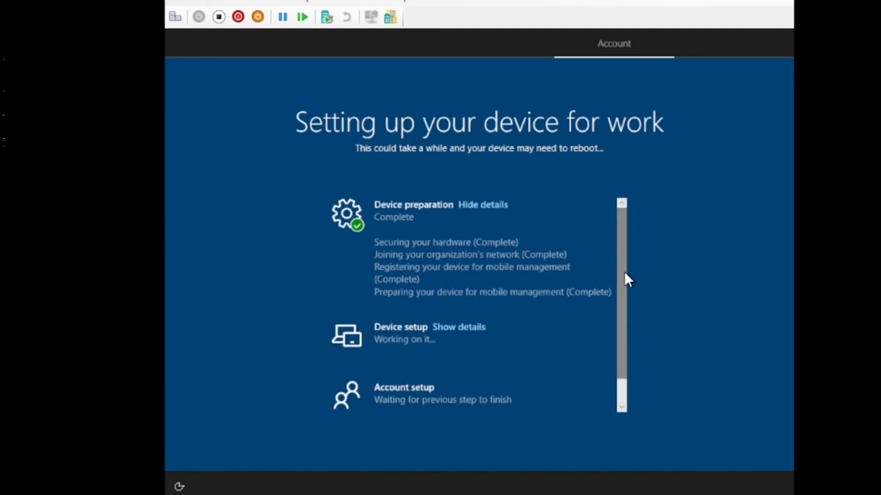
click(457, 329)
drag(620, 311, 620, 344)
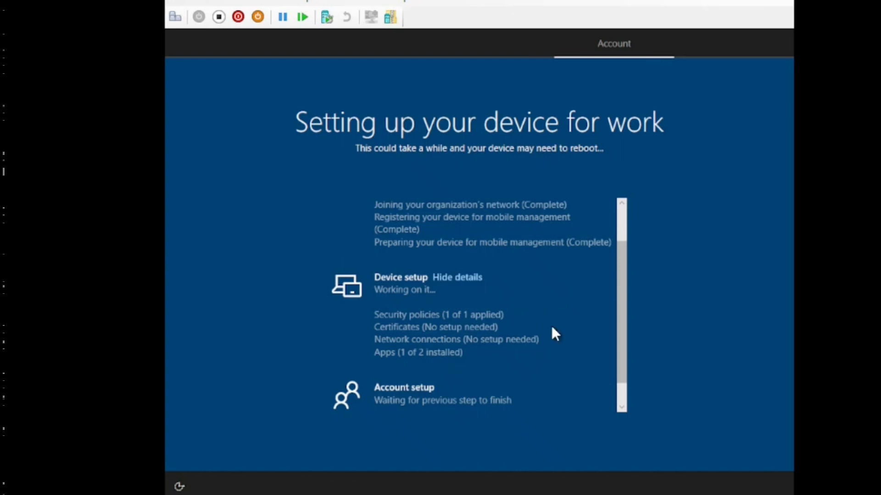
scroll(619, 323, down, 2)
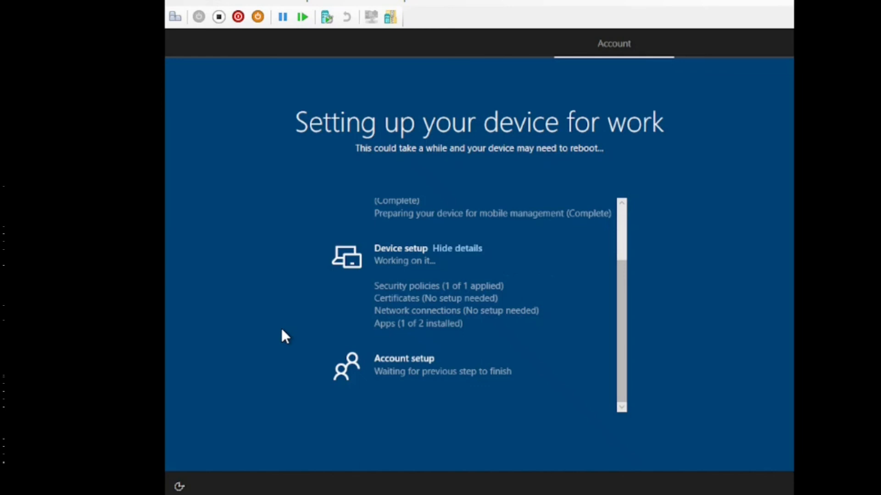
key(shift+F10)
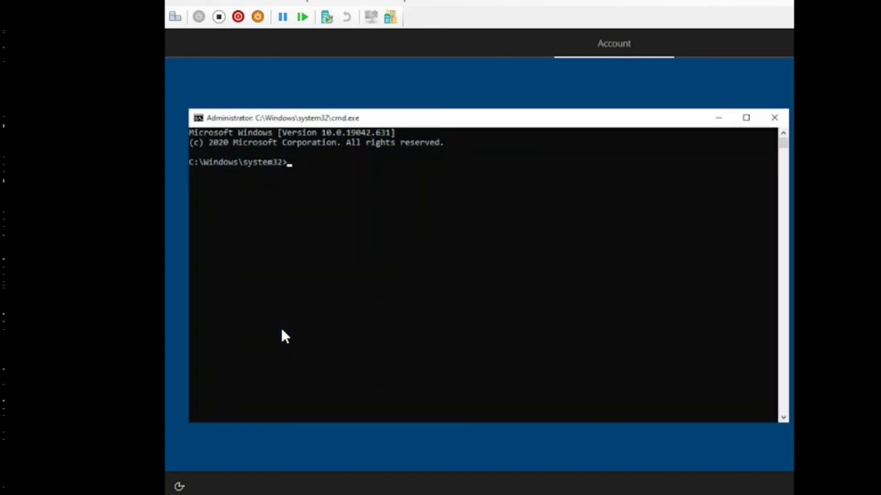
Run appwiz.cpl to check Programs and Features, then close it and minimize the command prompt
text(appwi)
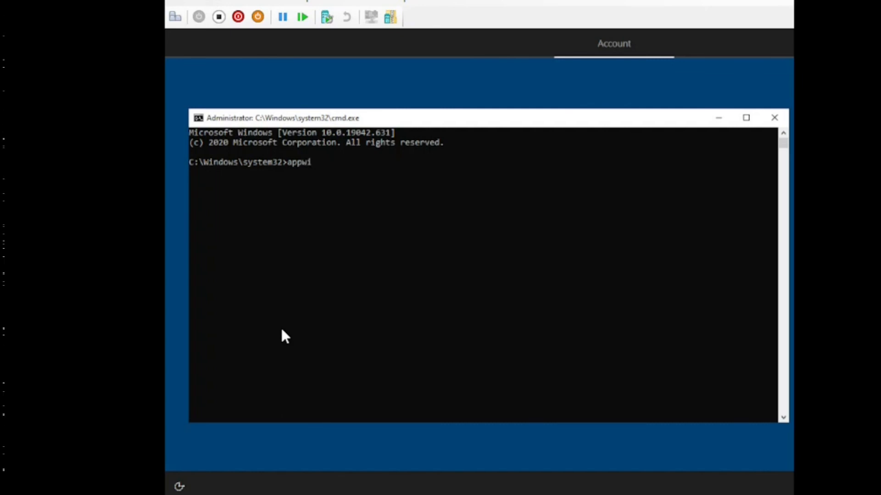
Run appwiz.cpl to check Programs and Features, then close it and minimize the command prompt
text(z.cpl)
key(Return)
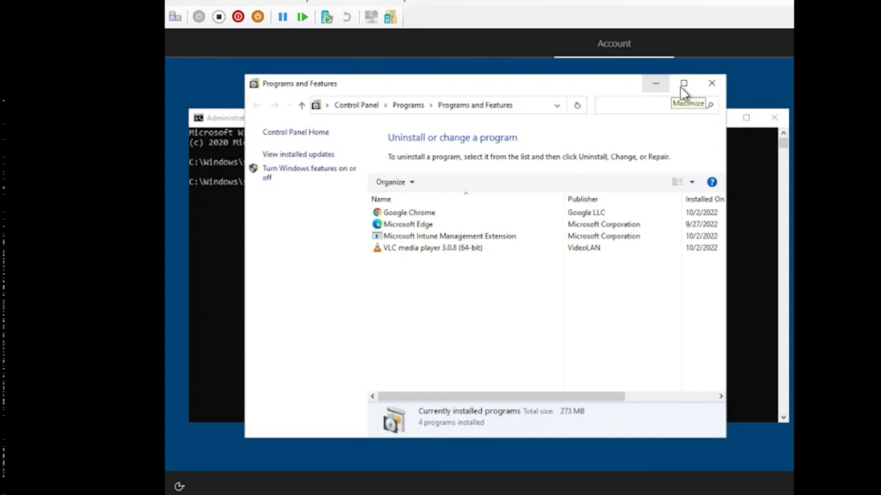
click(711, 85)
click(719, 120)
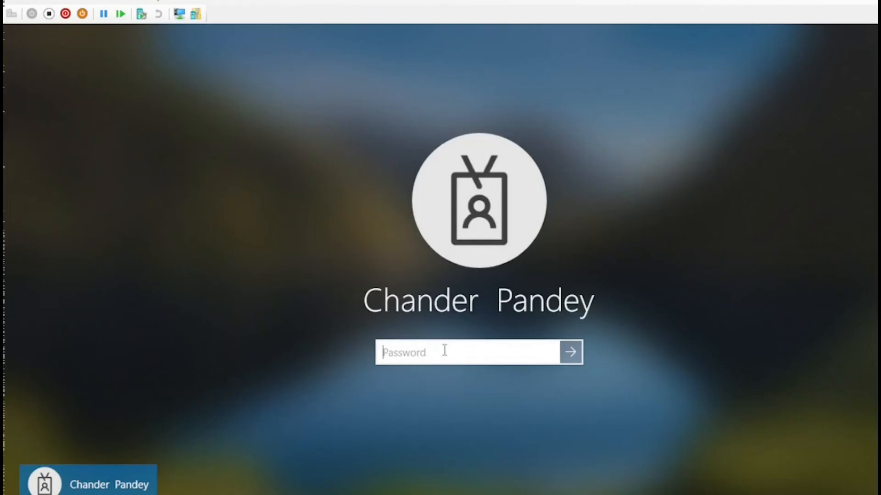
Toggle Caps Lock and enter the work account password to sign in to the VM
key(Caps_Lock)
text(******)
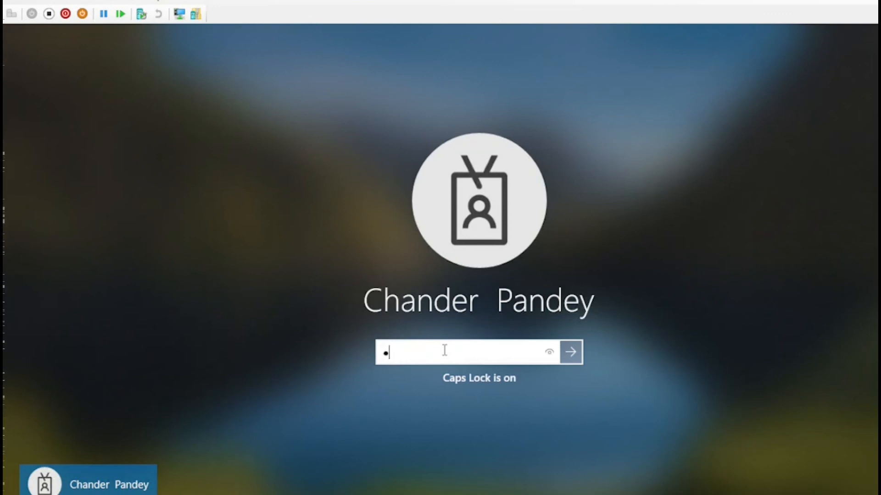
text(******)
key(Return)
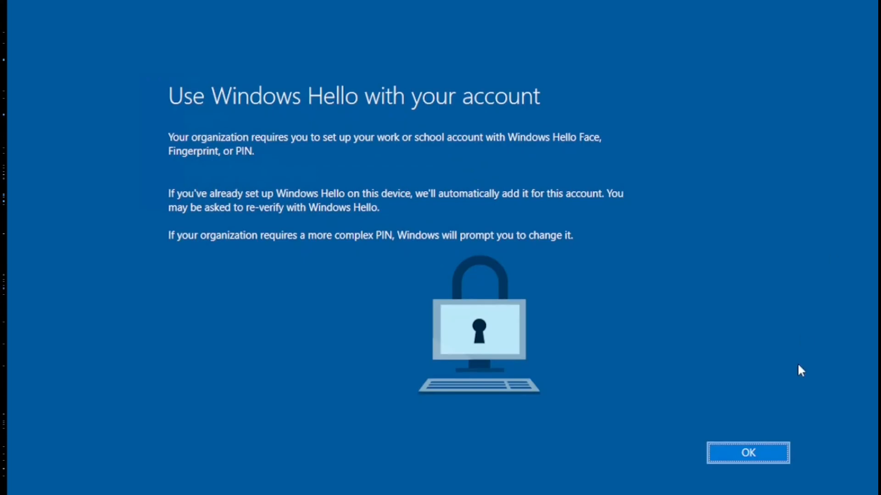
Accept the Windows Hello prompt, skip the failed PIN setup, and exit full-screen view
click(755, 456)
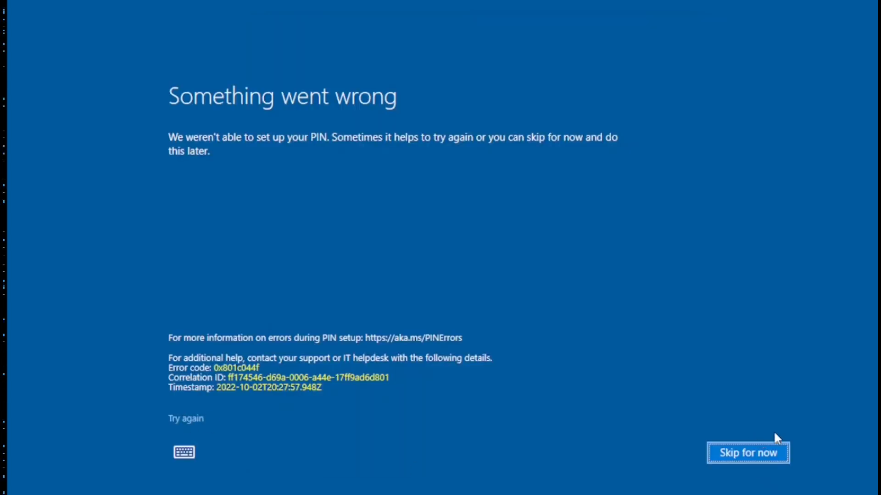
click(758, 459)
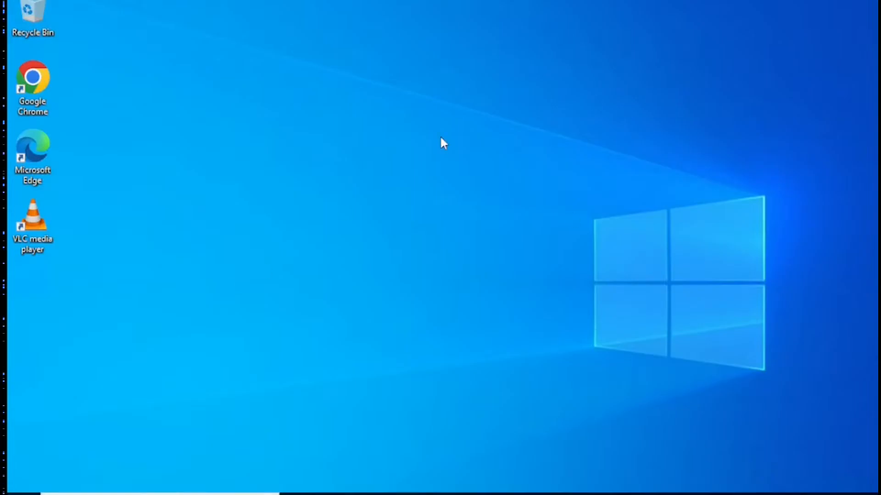
click(635, 1)
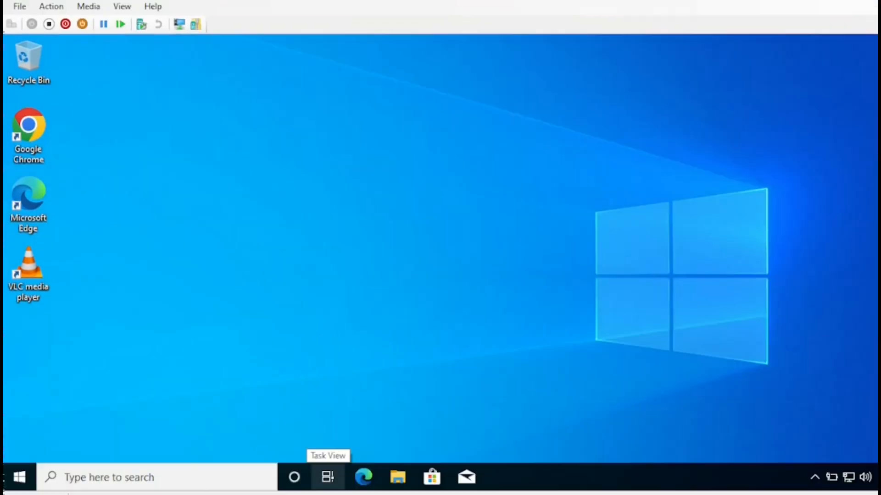
Open the Azure AD work account's Info under Access work or school in a maximized Settings window
click(18, 477)
click(21, 312)
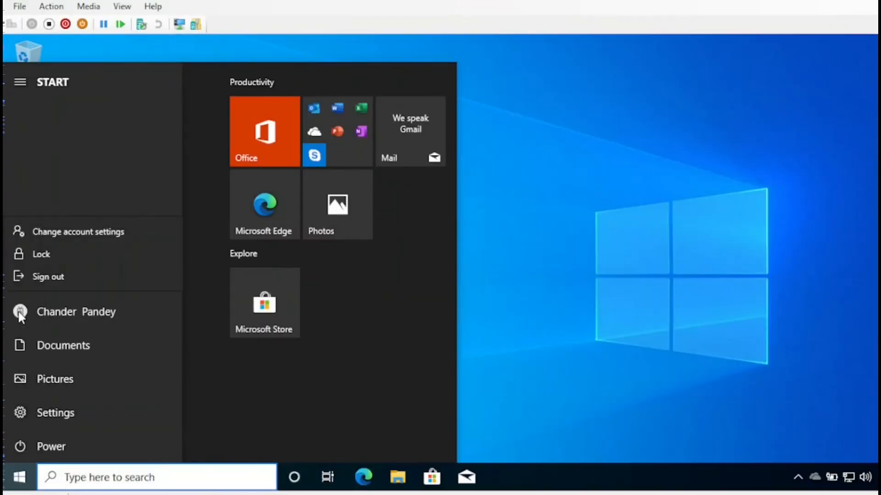
click(60, 231)
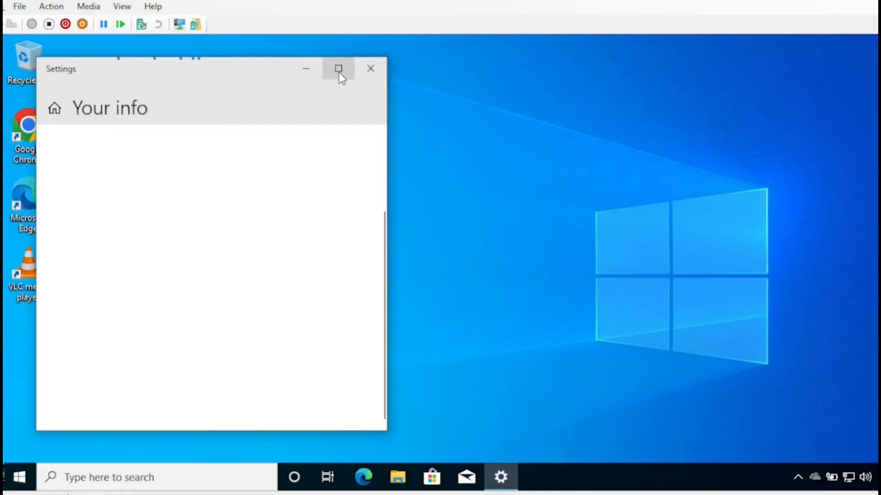
click(339, 69)
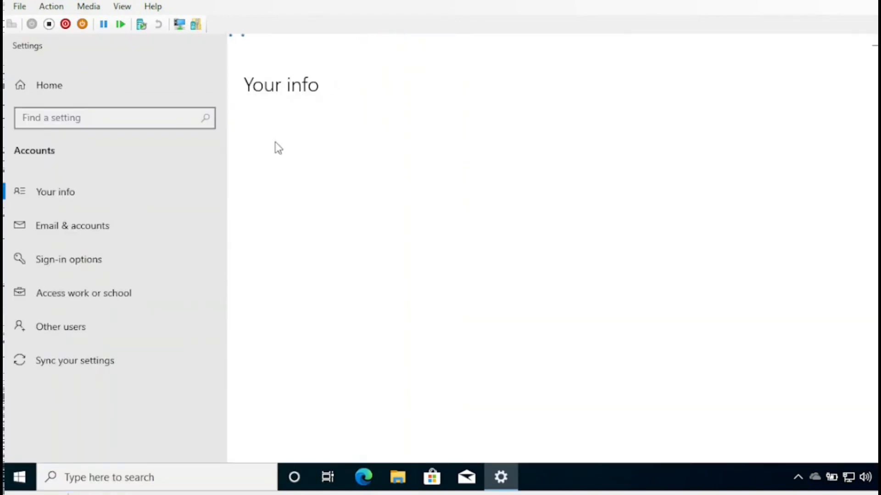
click(116, 291)
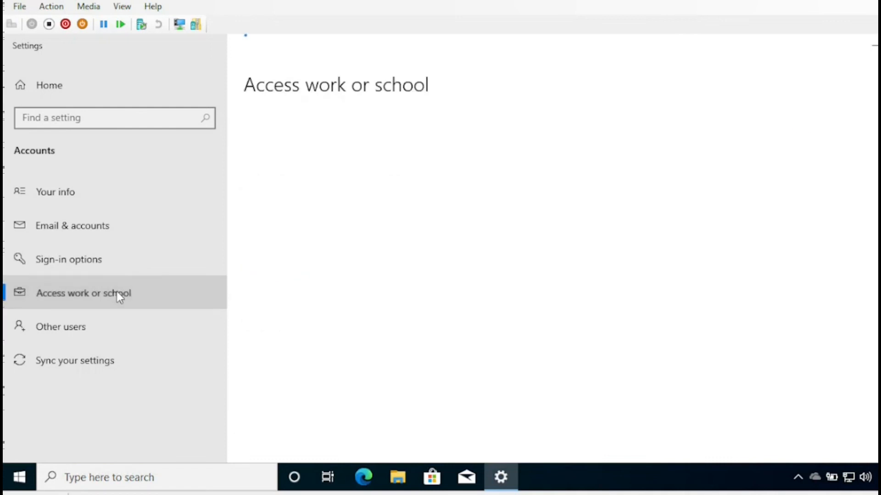
click(368, 248)
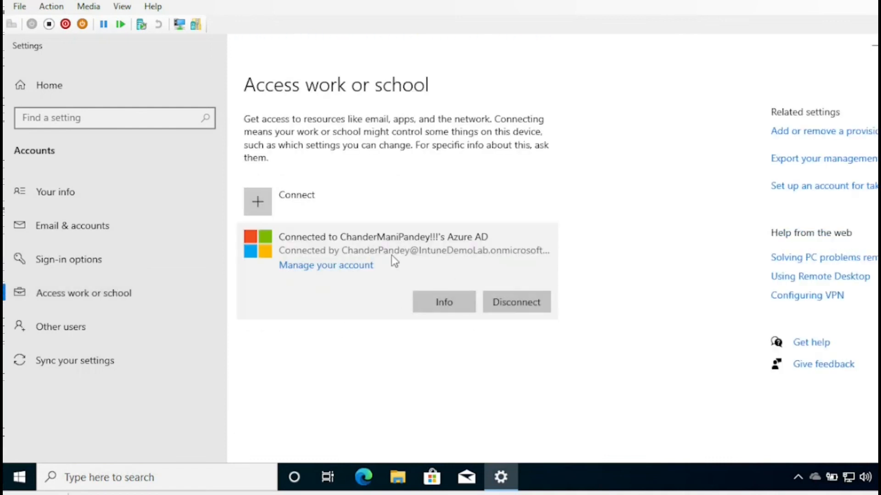
click(442, 298)
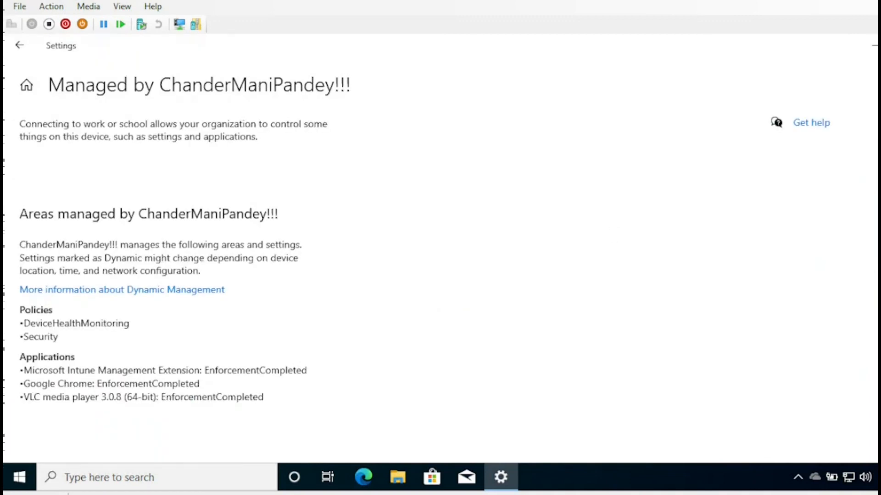
Highlight the Intune Management Extension and Google Chrome EnforcementCompleted lines, check sync status, then close Settings
scroll(442, 298, down, 3)
scroll(415, 256, down, 2)
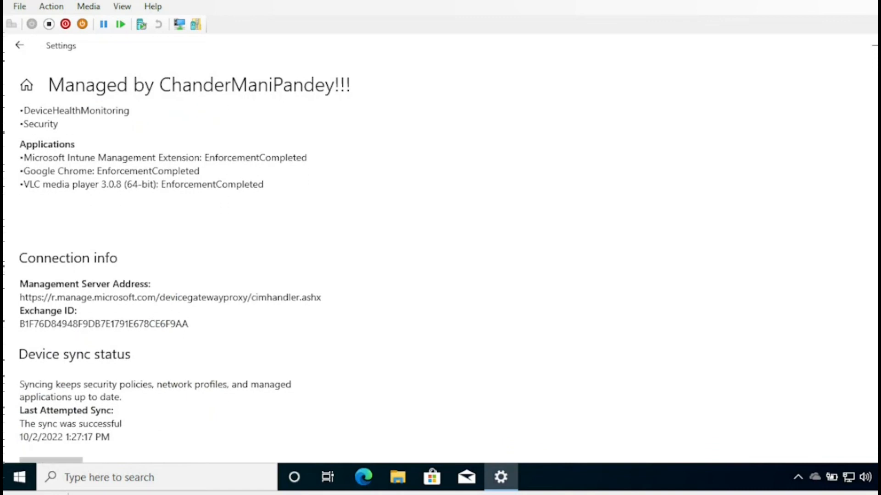
drag(24, 159, 313, 158)
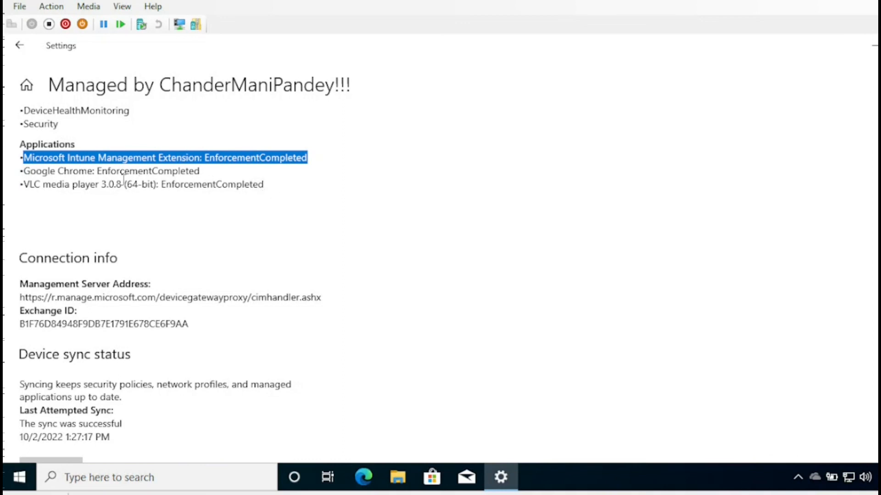
drag(24, 172, 228, 196)
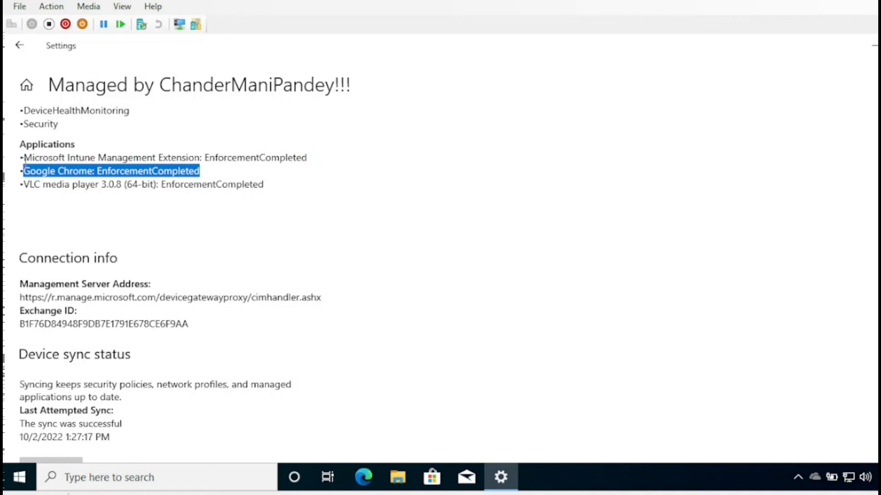
drag(25, 156, 724, 186)
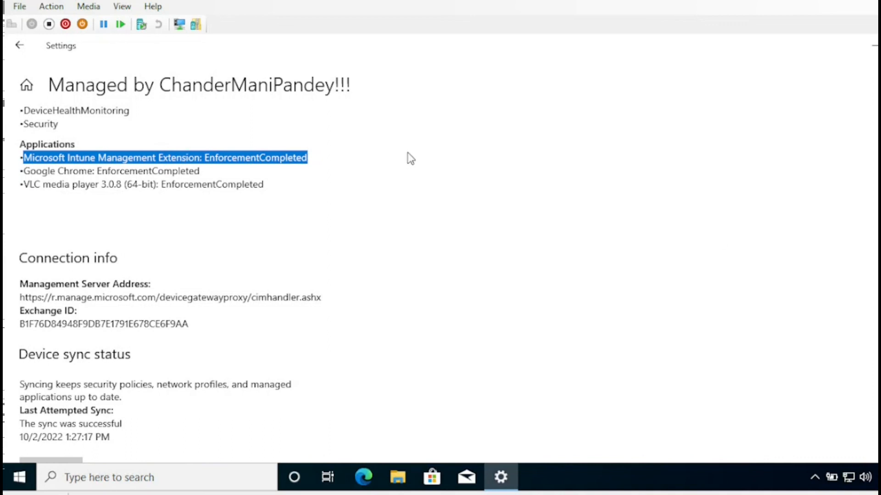
key(alt+F4)
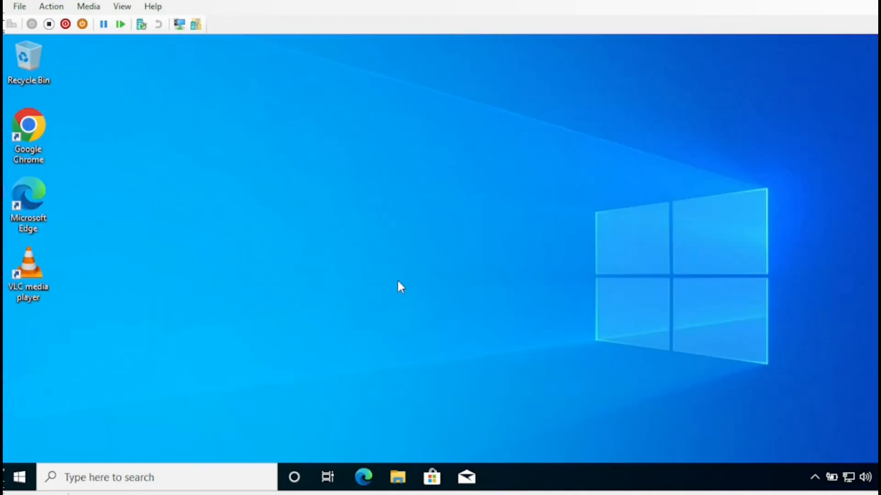